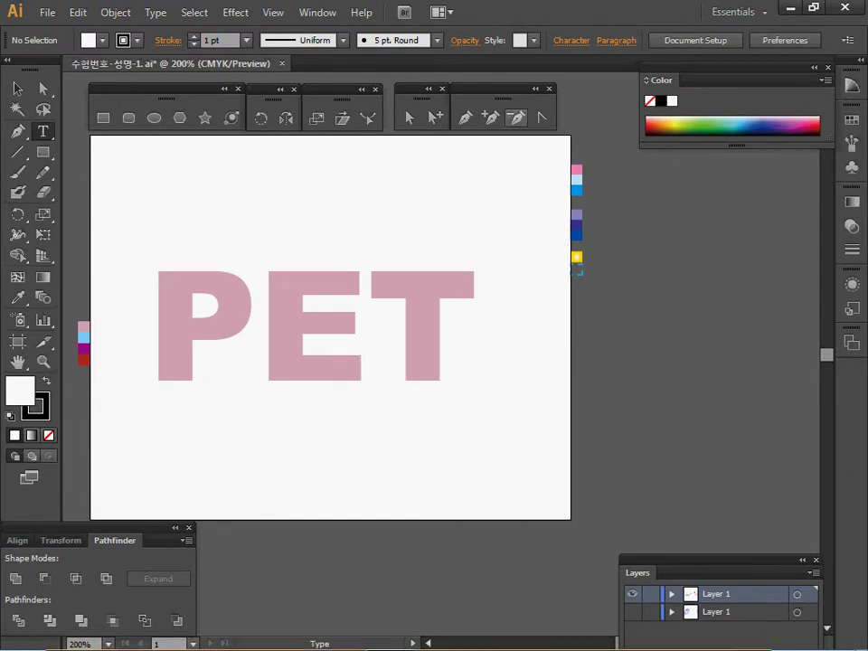
# Step: Start a new point text above the existing PET text and set its font size to 85 pt
pyautogui.click(269, 229)
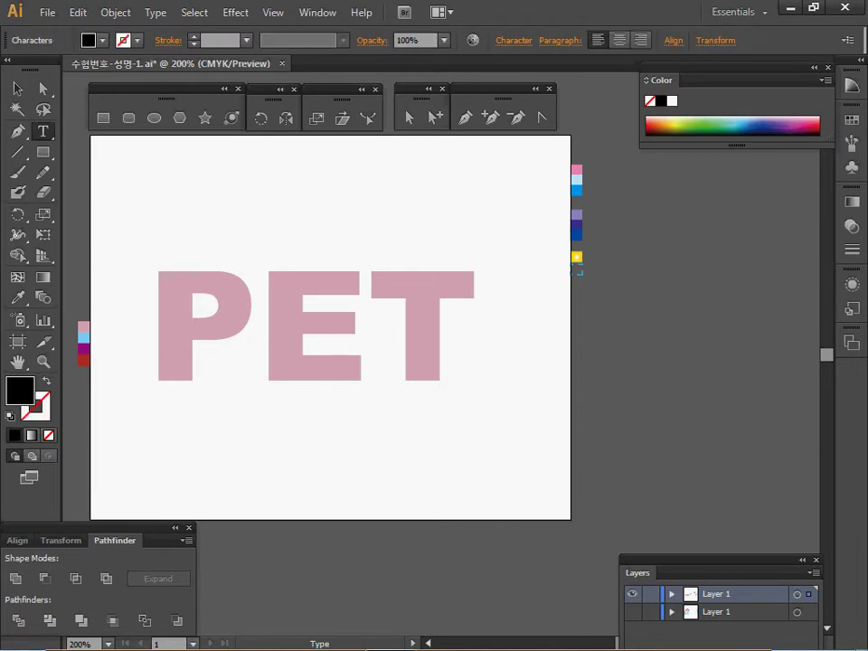
pyautogui.click(513, 40)
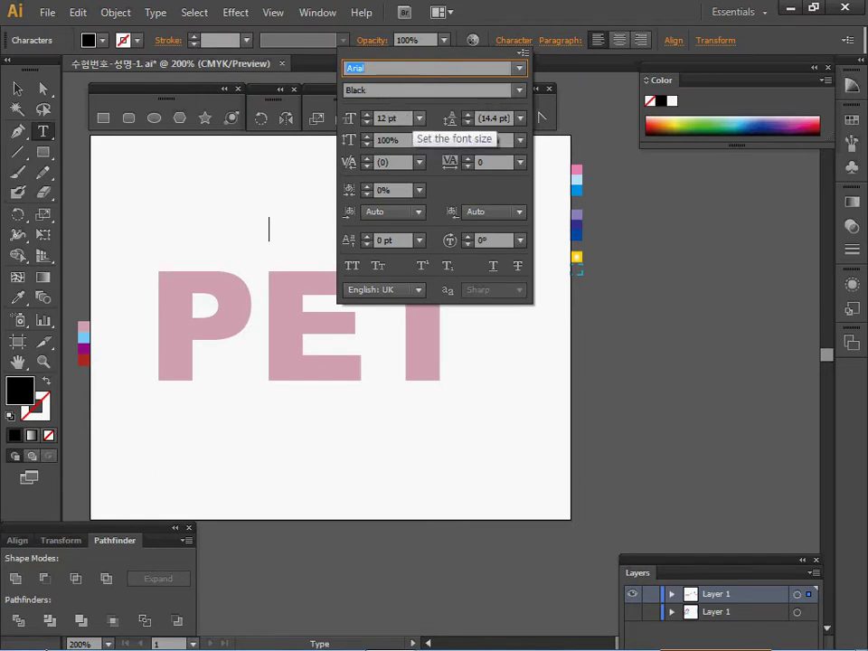
pyautogui.click(419, 119)
pyautogui.click(380, 119)
pyautogui.moveTo(403, 118); pyautogui.dragTo(368, 117)
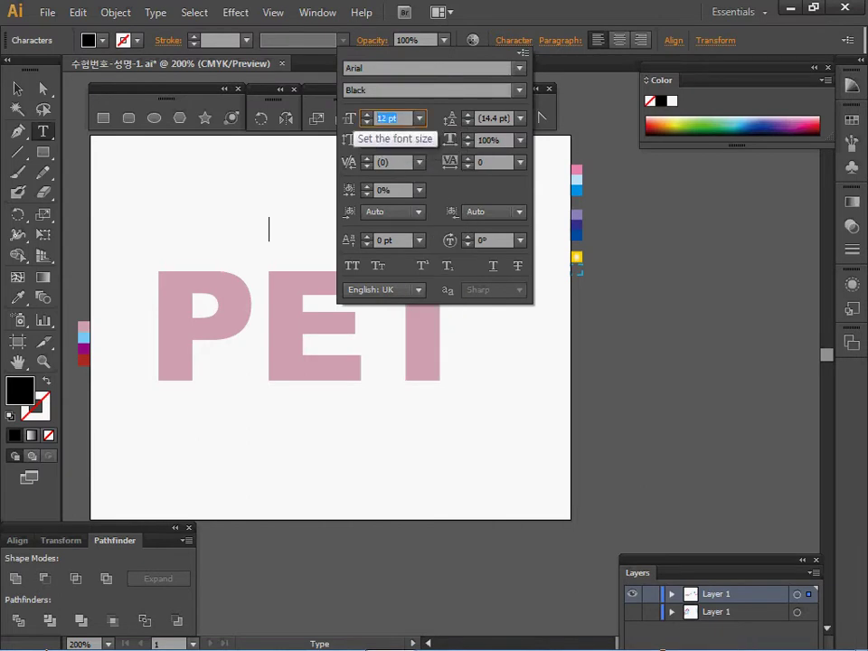
pyautogui.write('85')
pyautogui.press('Return')
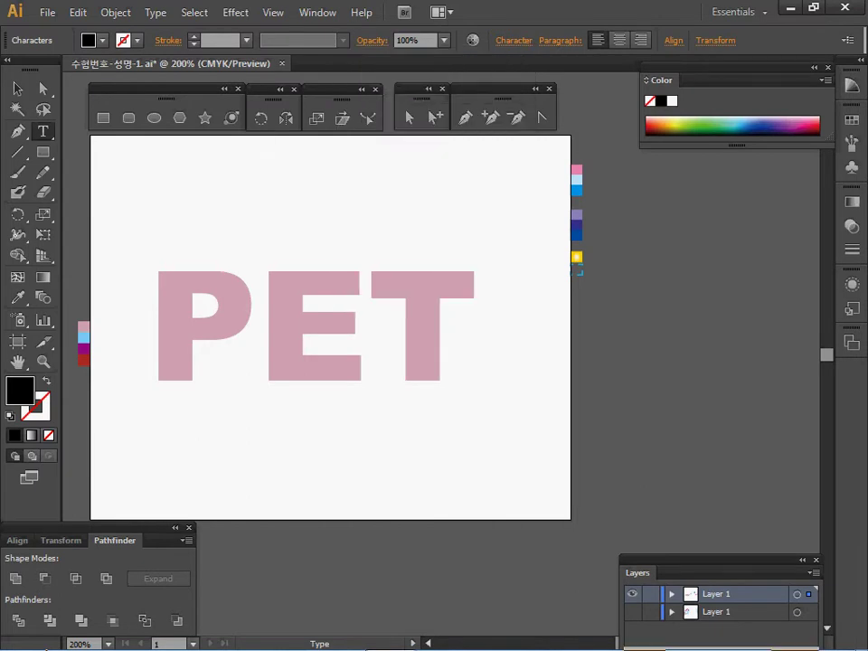
# Step: Set the new text's fill colour to C 20, M 40, Y 20, K 0
pyautogui.doubleClick(661, 80)
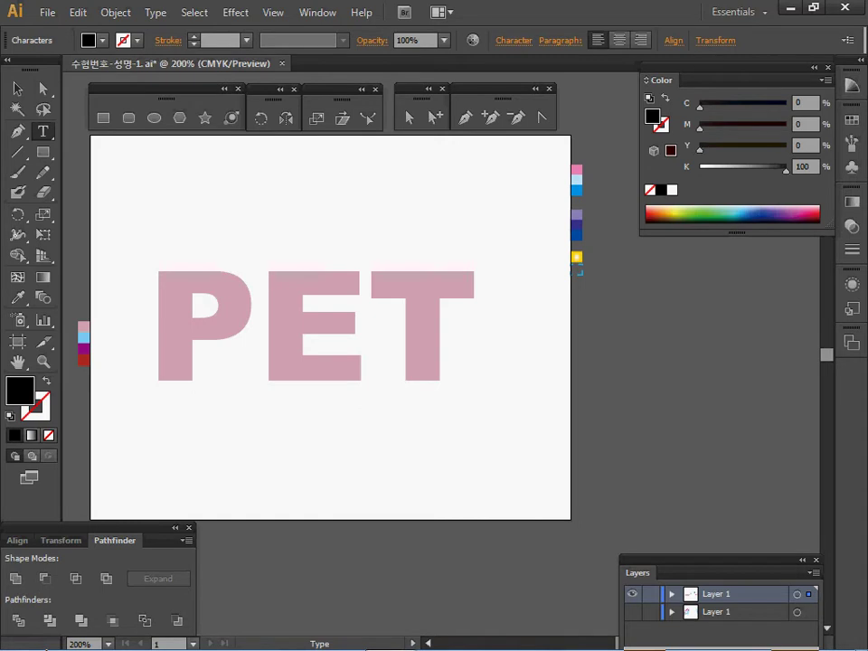
pyautogui.click(803, 103)
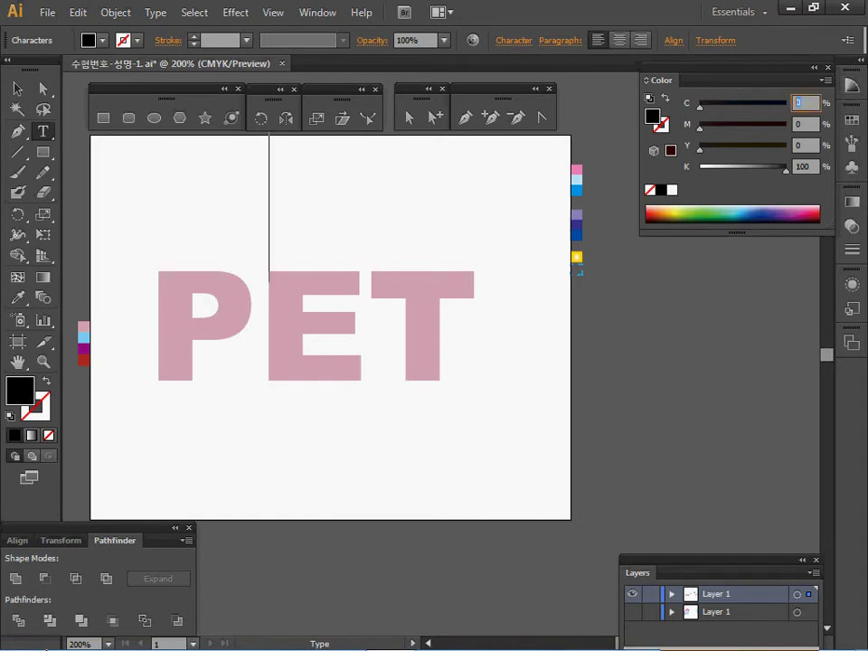
pyautogui.write('20')
pyautogui.press('Tab')
pyautogui.write('40')
pyautogui.press('Tab')
pyautogui.write('20')
pyautogui.press('Tab')
pyautogui.write('0')
pyautogui.press('Return')
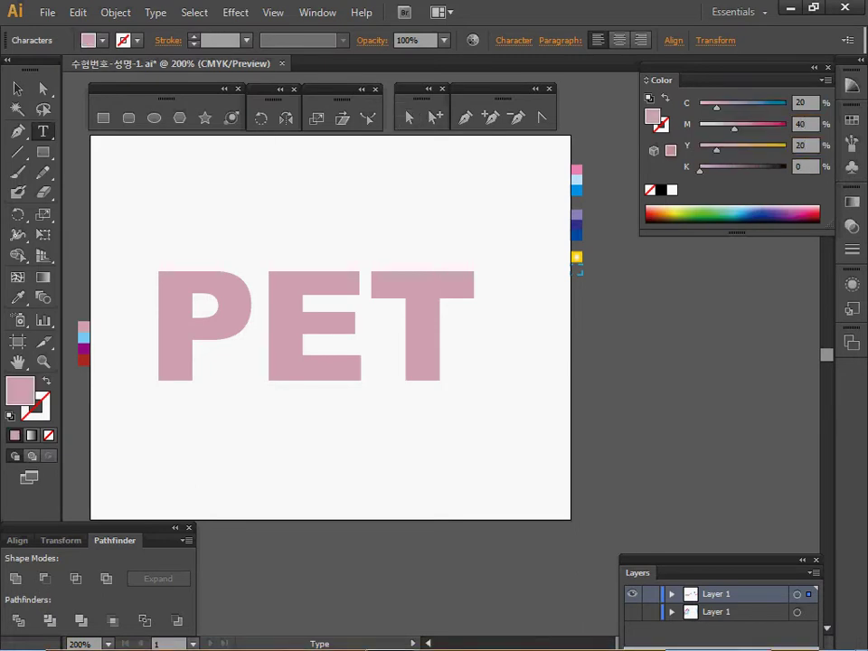
# Step: Enter the text PET and replace the older PET text with it in the middle of the artboard
pyautogui.write('PE')
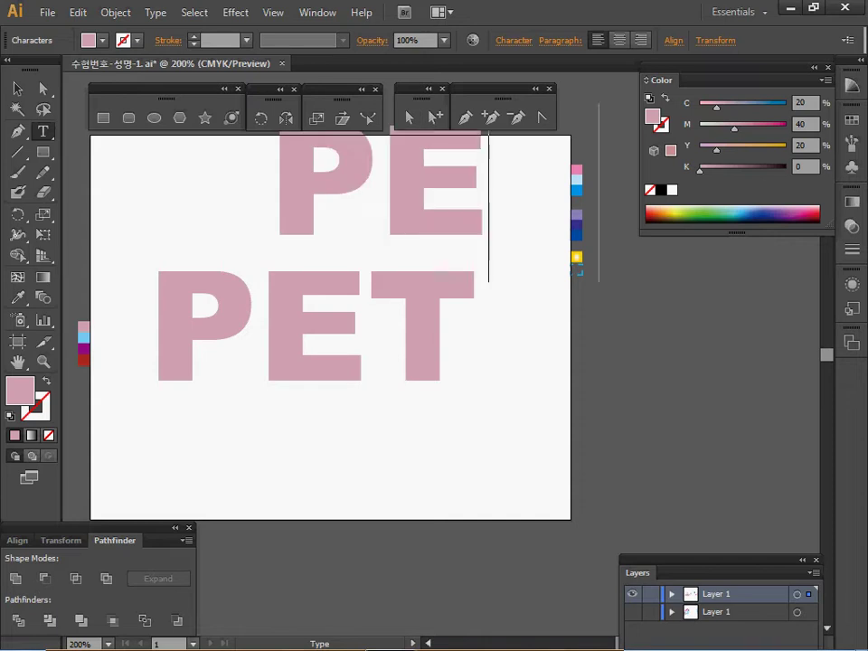
pyautogui.write('T')
pyautogui.press('Escape')
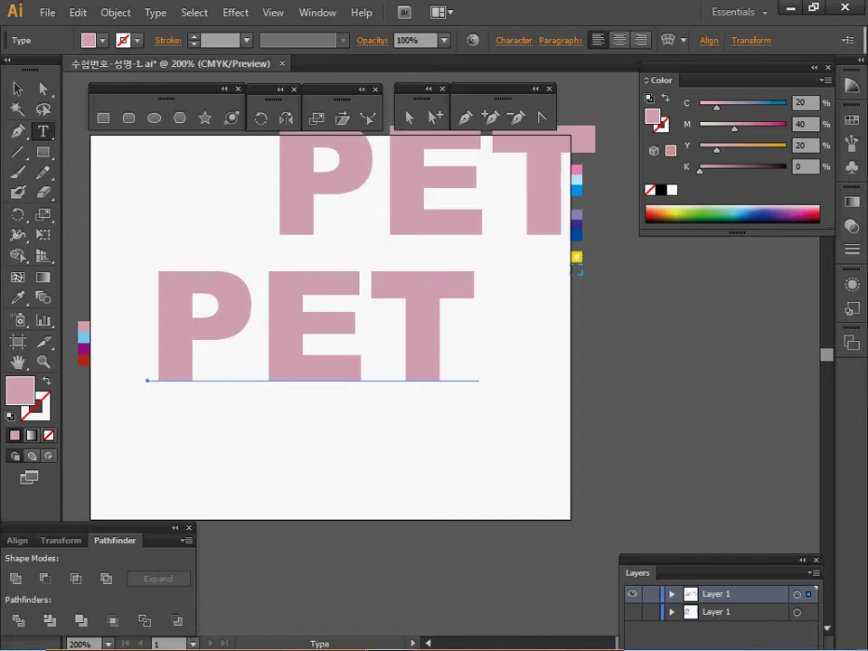
pyautogui.press('Delete')
pyautogui.moveTo(299, 181); pyautogui.dragTo(143, 307)
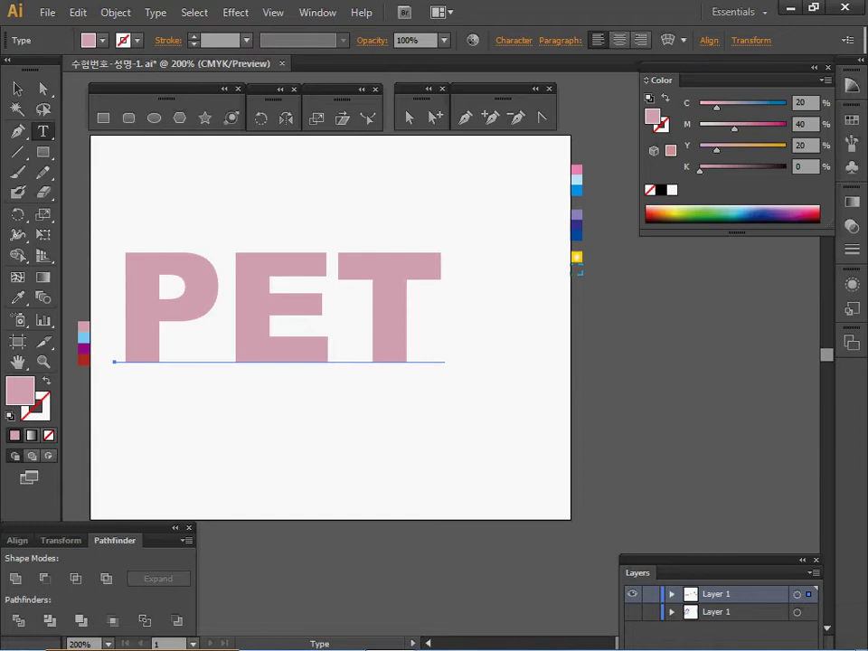
# Step: Convert the PET text to outlines
pyautogui.click(156, 12)
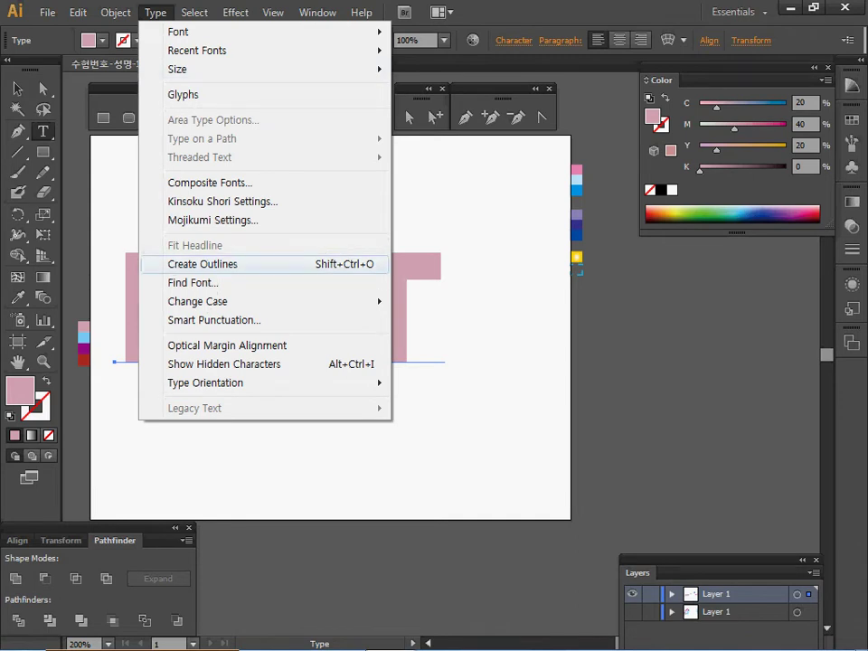
pyautogui.click(438, 316)
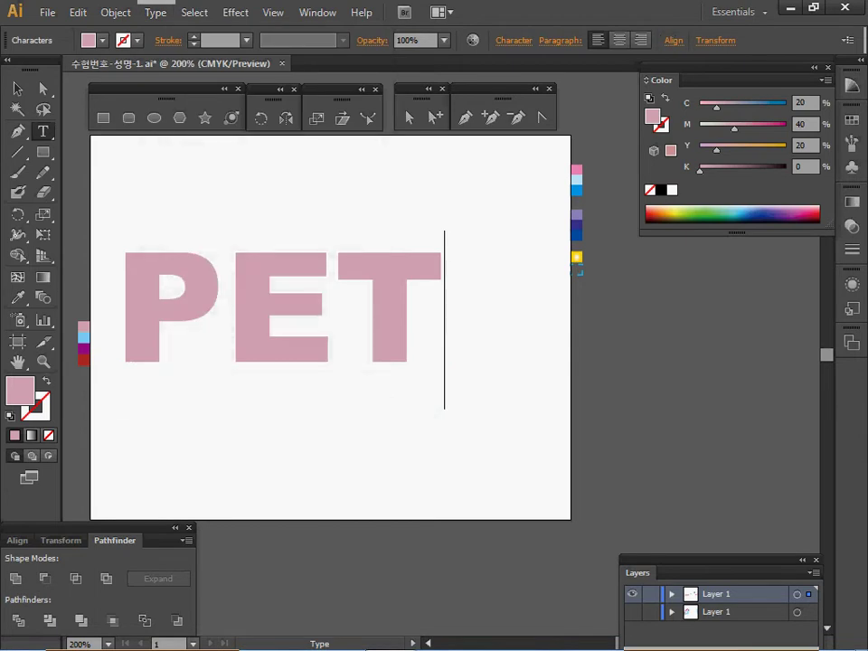
pyautogui.hotkey('ctrl', 'a')
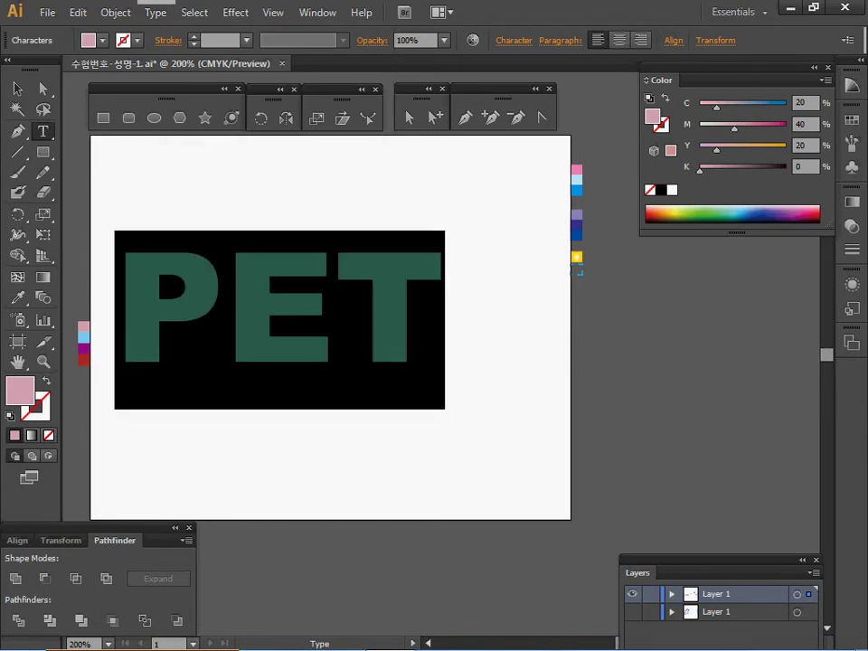
pyautogui.doubleClick(223, 316)
pyautogui.press('Escape')
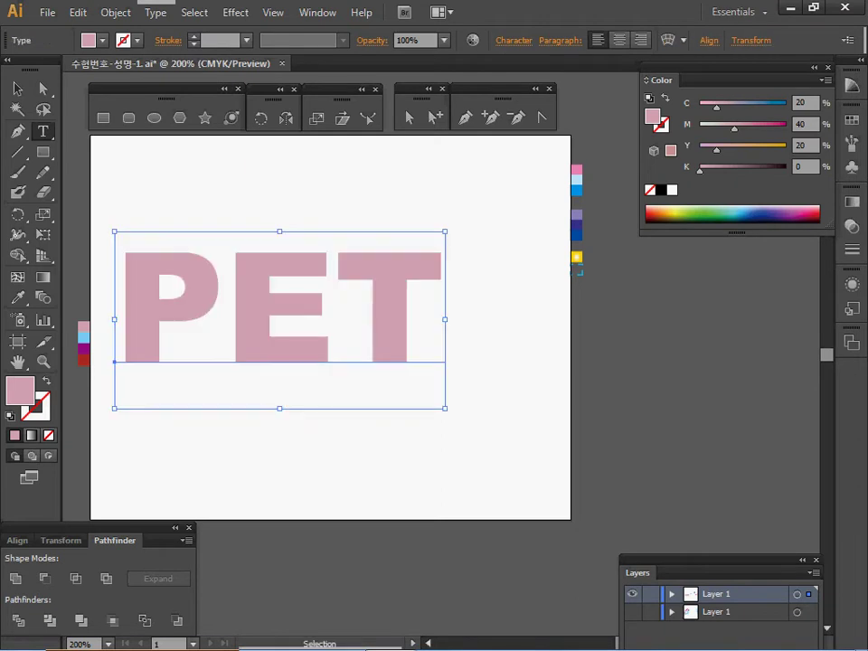
pyautogui.rightClick(255, 319)
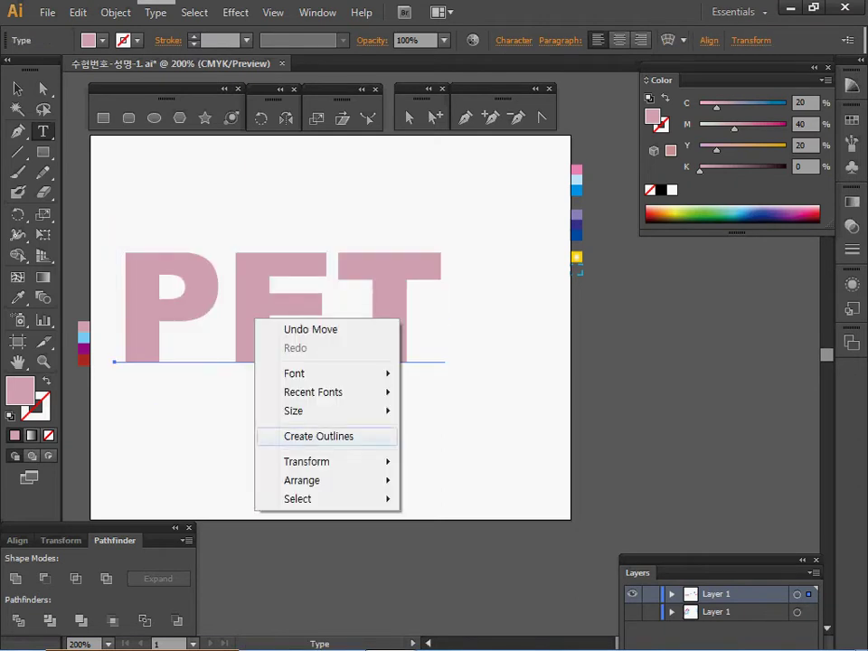
pyautogui.click(319, 435)
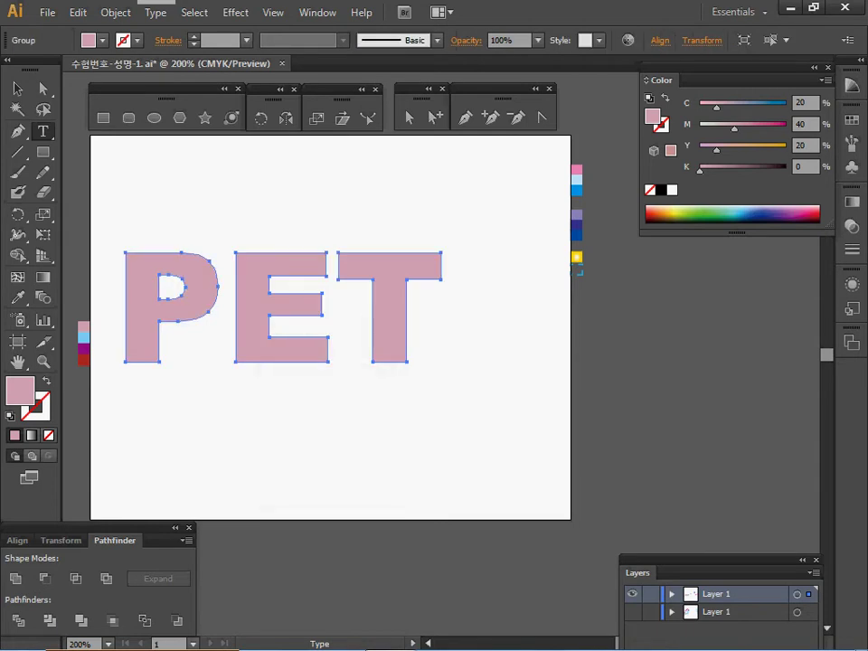
# Step: Display the lower Layer 1 as a locked reference in outline view beneath the PET letters
pyautogui.press('space')
pyautogui.click(633, 612)
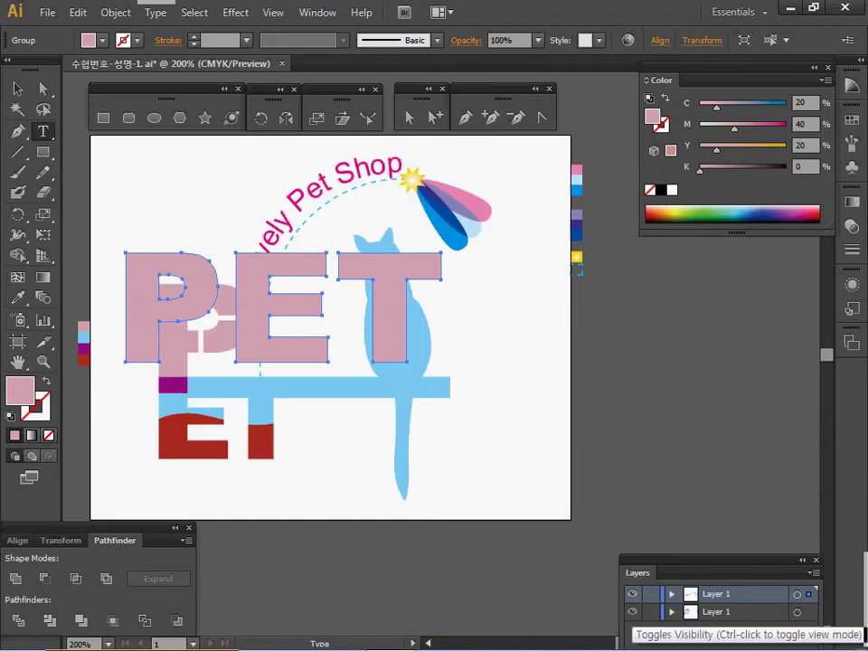
pyautogui.hotkey('ctrl', 'space')
pyautogui.keyDown('ctrl'); pyautogui.click(336, 397); pyautogui.keyUp('ctrl')
pyautogui.moveTo(336, 397); pyautogui.dragTo(341, 448)
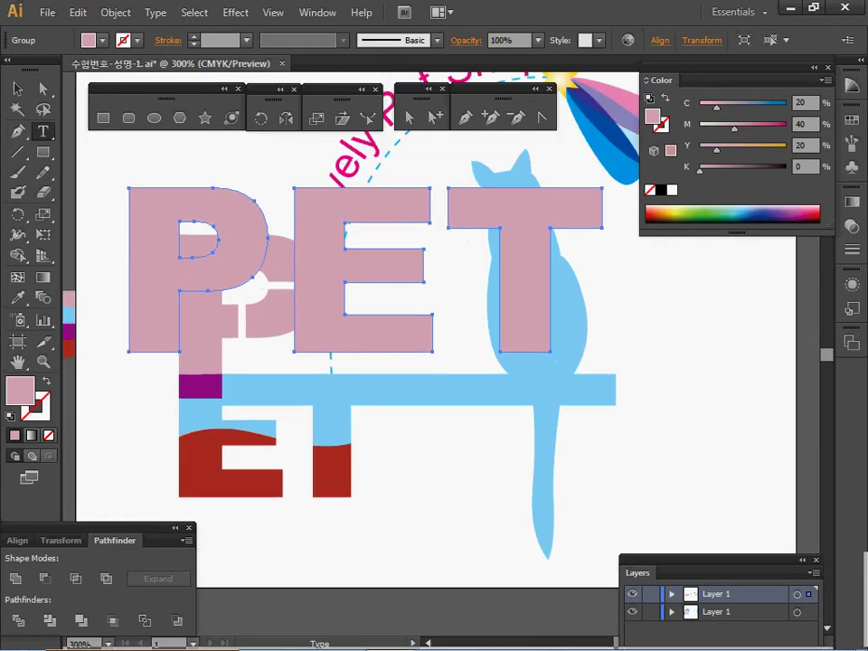
pyautogui.moveTo(390, 649)
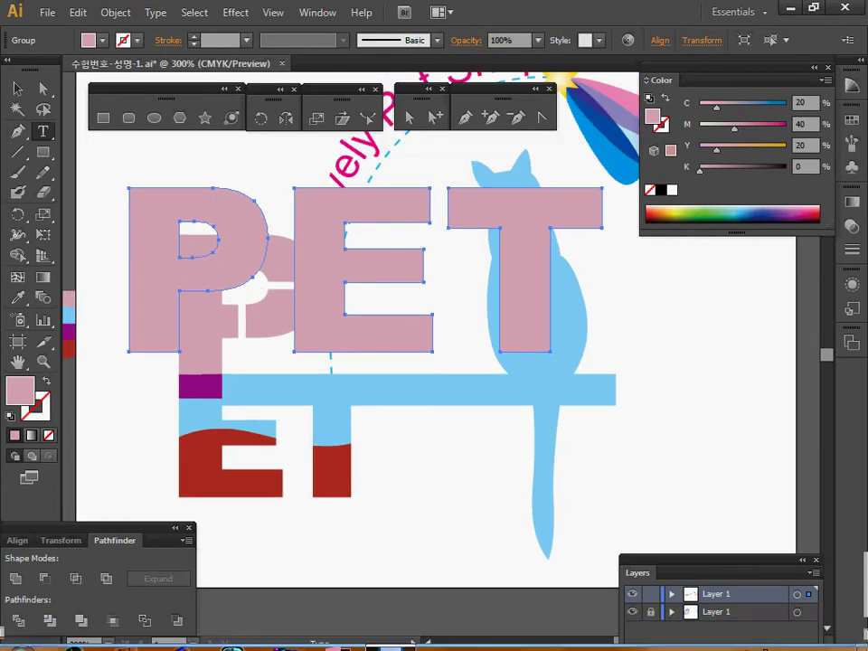
pyautogui.click(632, 593)
pyautogui.moveTo(692, 560); pyautogui.dragTo(688, 531)
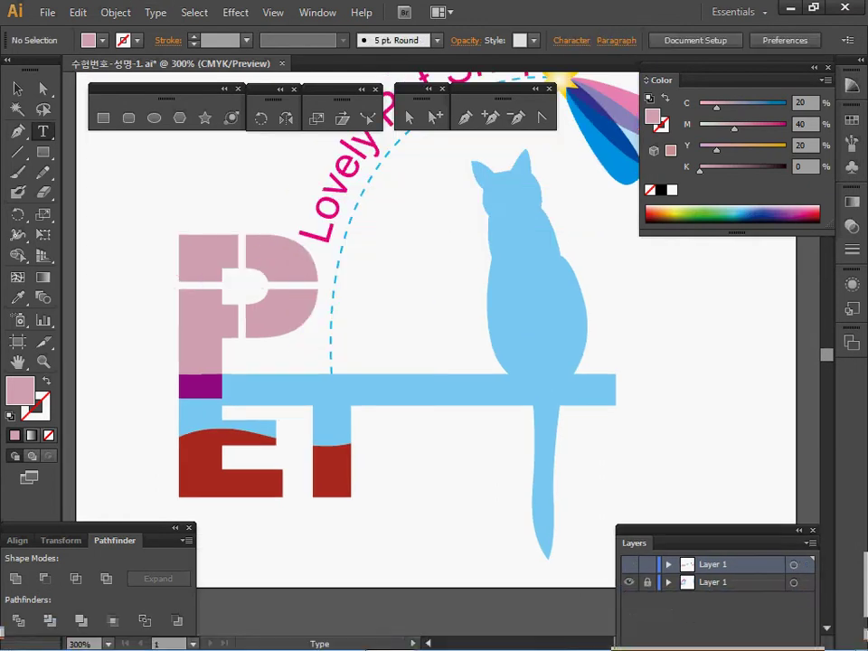
pyautogui.keyDown('ctrl'); pyautogui.click(630, 583); pyautogui.keyUp('ctrl')
pyautogui.click(630, 565)
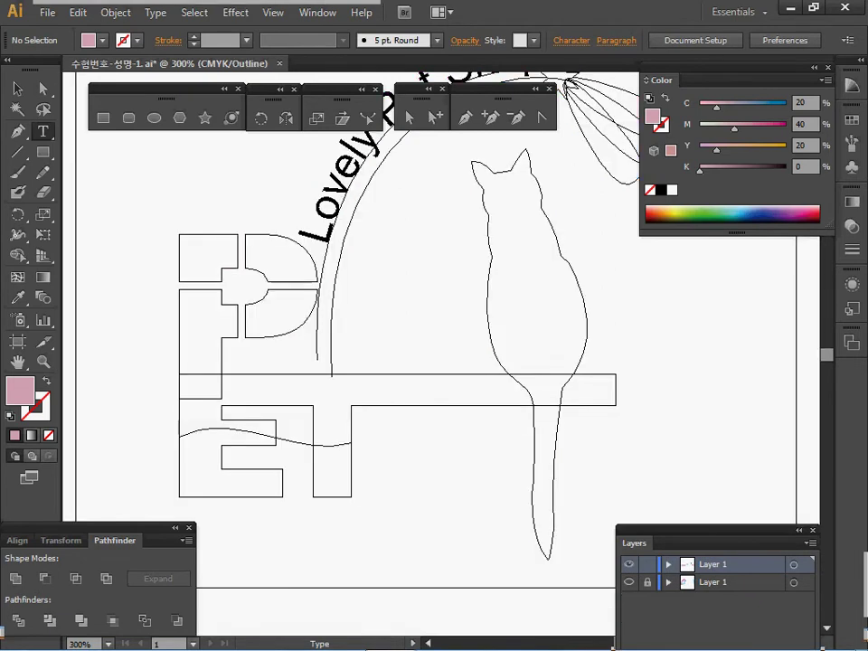
# Step: Isolate the PET group and align the letter P with the reference P outline
pyautogui.press('v')
pyautogui.moveTo(388, 208); pyautogui.dragTo(432, 252)
pyautogui.doubleClick(197, 308)
pyautogui.moveTo(197, 308); pyautogui.dragTo(203, 315)
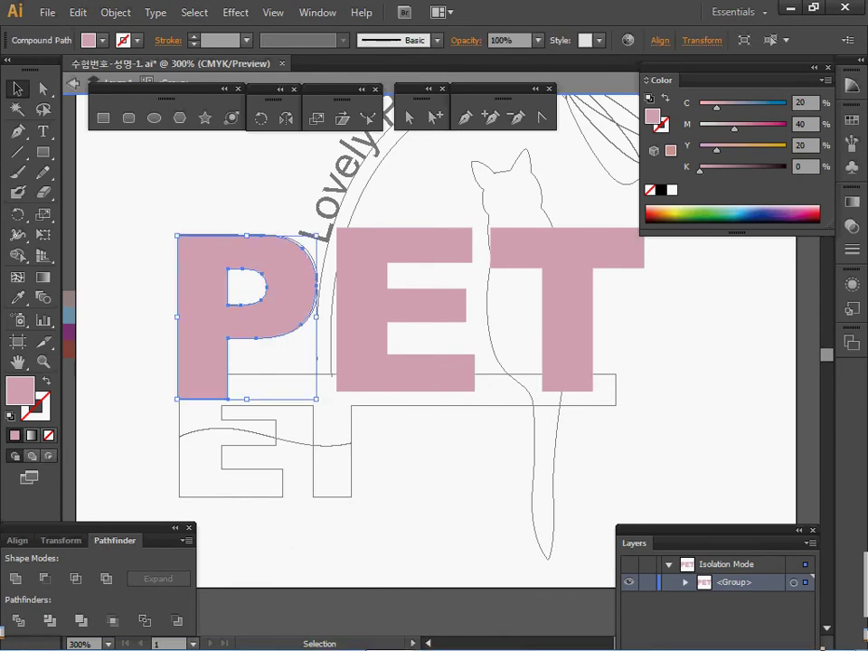
# Step: Move the letters E and T below the P and fill them with the light blue swatch colour
pyautogui.click(366, 271)
pyautogui.moveTo(397, 202); pyautogui.dragTo(446, 526)
pyautogui.moveTo(449, 427); pyautogui.dragTo(442, 376)
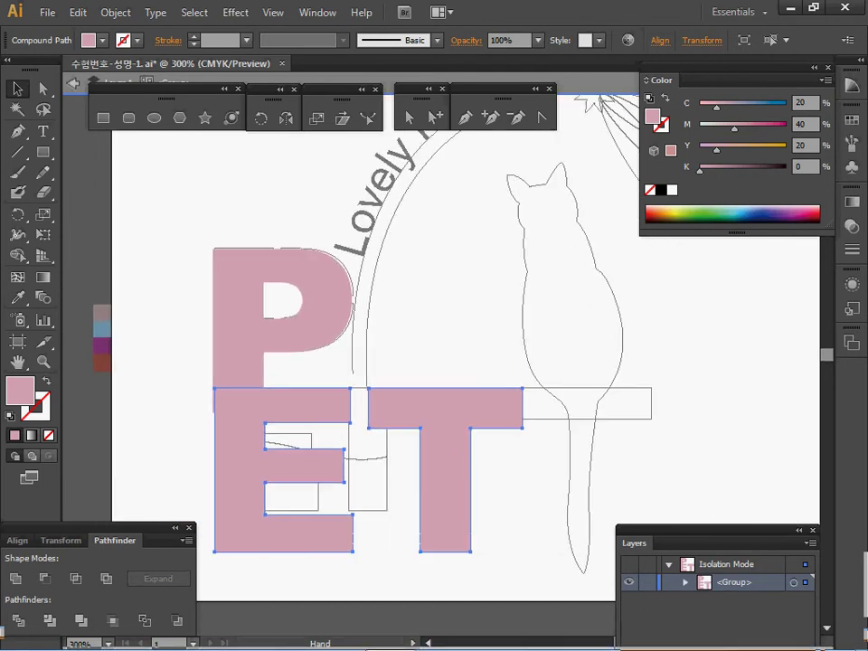
pyautogui.press('i')
pyautogui.click(103, 330)
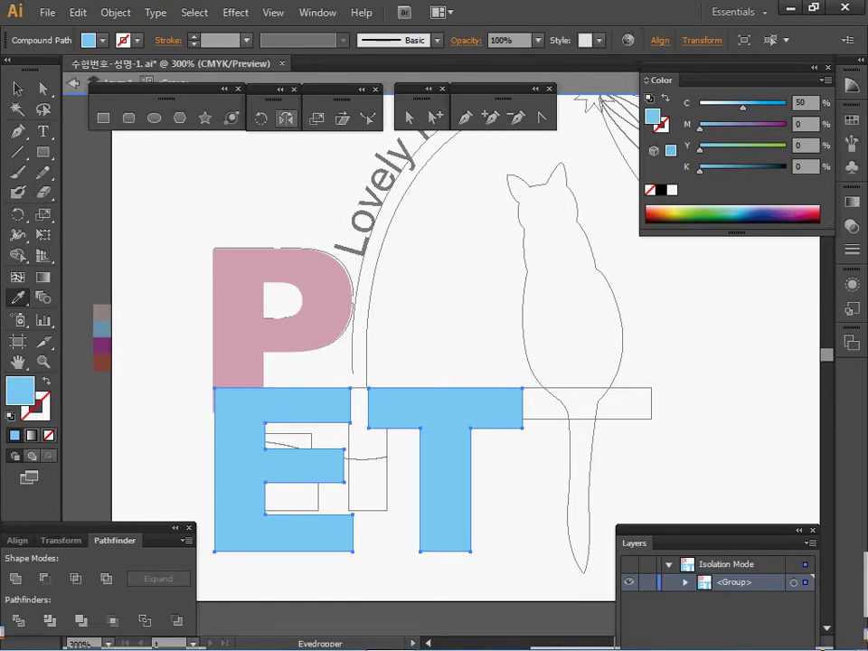
# Step: Scale the E and T uniformly to 75% and align the E with the reference outline's left edge
pyautogui.doubleClick(317, 119)
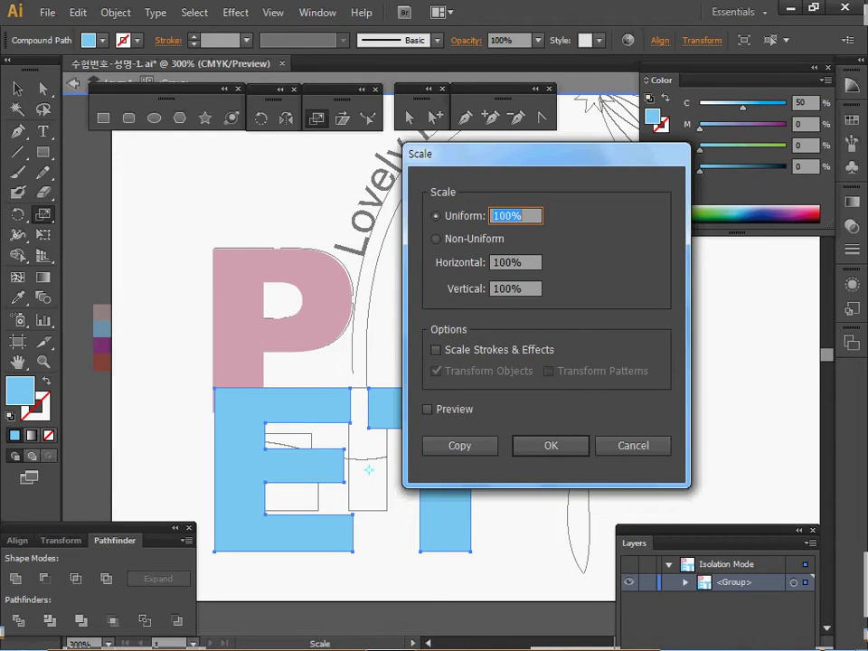
pyautogui.write('75')
pyautogui.press('Return')
pyautogui.moveTo(271, 471); pyautogui.dragTo(234, 450)
pyautogui.hotkey('ctrl', 'shift', 'a')
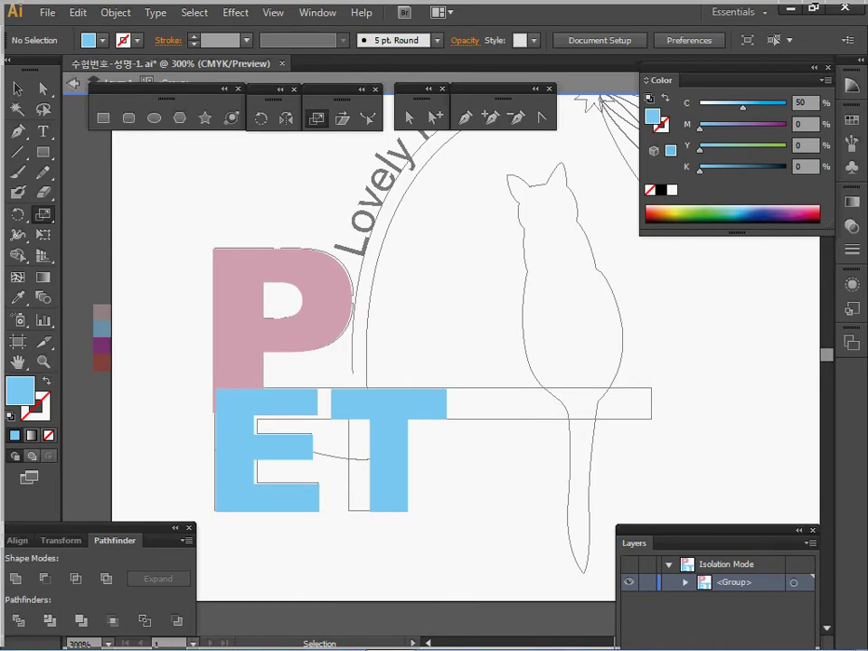
# Step: In outline view, fine-tune the E's position and move the T onto the reference T's stem
pyautogui.hotkey('ctrl', 'y')
pyautogui.hotkey('ctrl', '=')
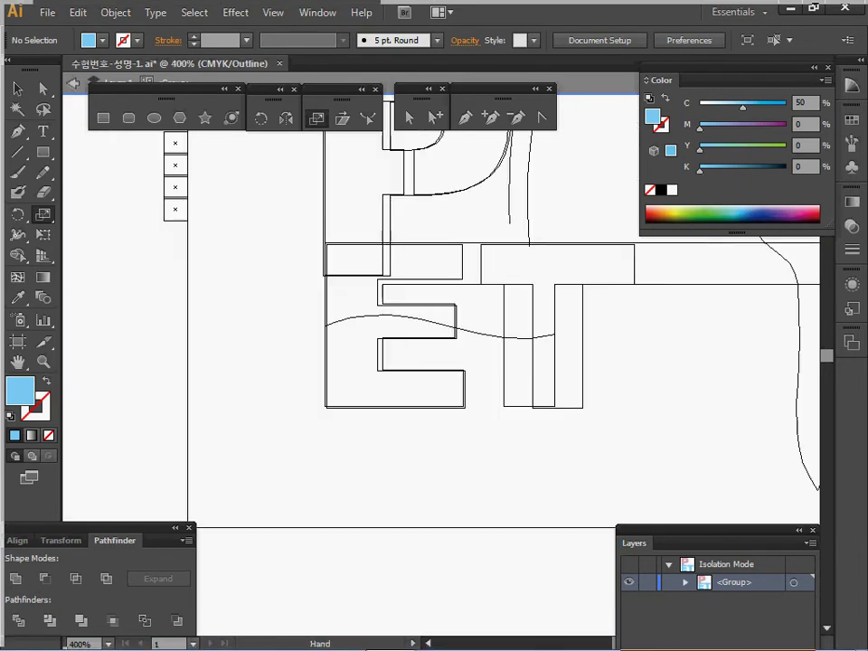
pyautogui.moveTo(435, 361); pyautogui.dragTo(434, 364)
pyautogui.moveTo(344, 365); pyautogui.dragTo(343, 366)
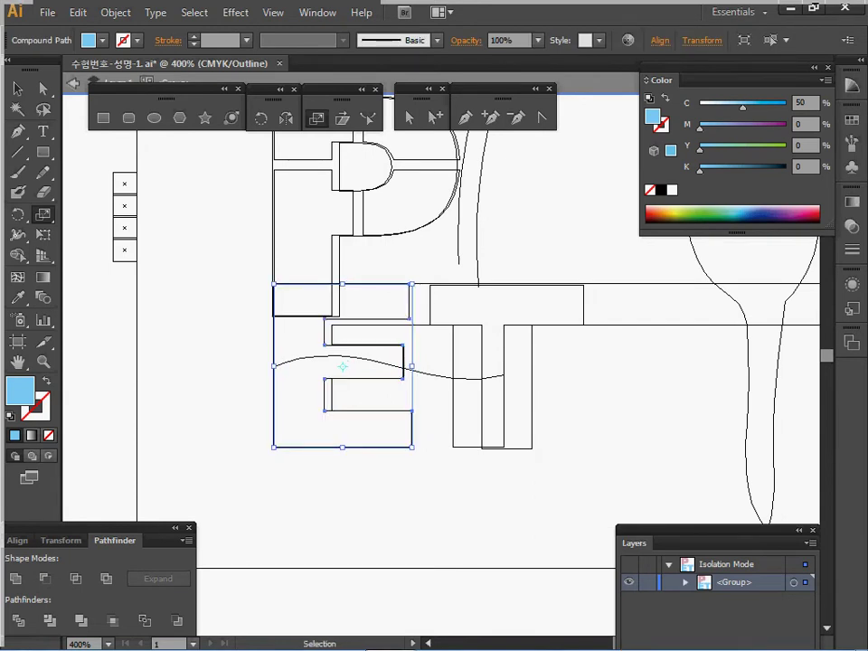
pyautogui.click(507, 368)
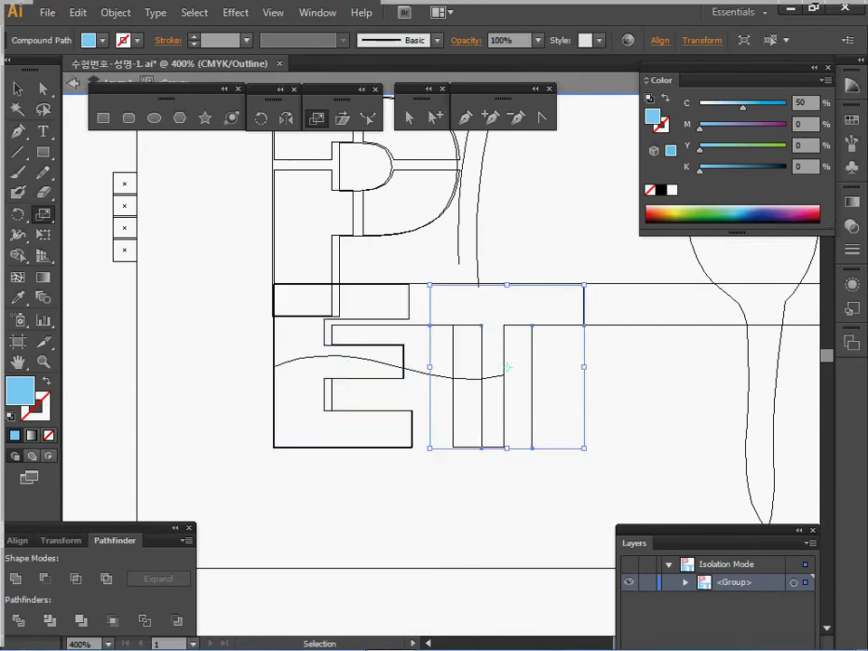
pyautogui.moveTo(507, 368); pyautogui.dragTo(479, 367)
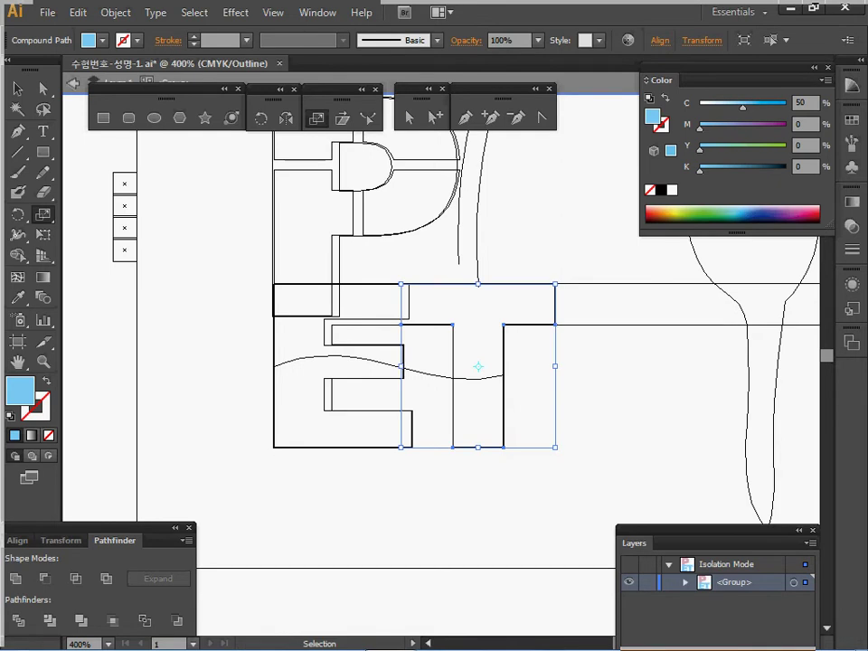
pyautogui.press('space')
pyautogui.moveTo(479, 366); pyautogui.dragTo(438, 438)
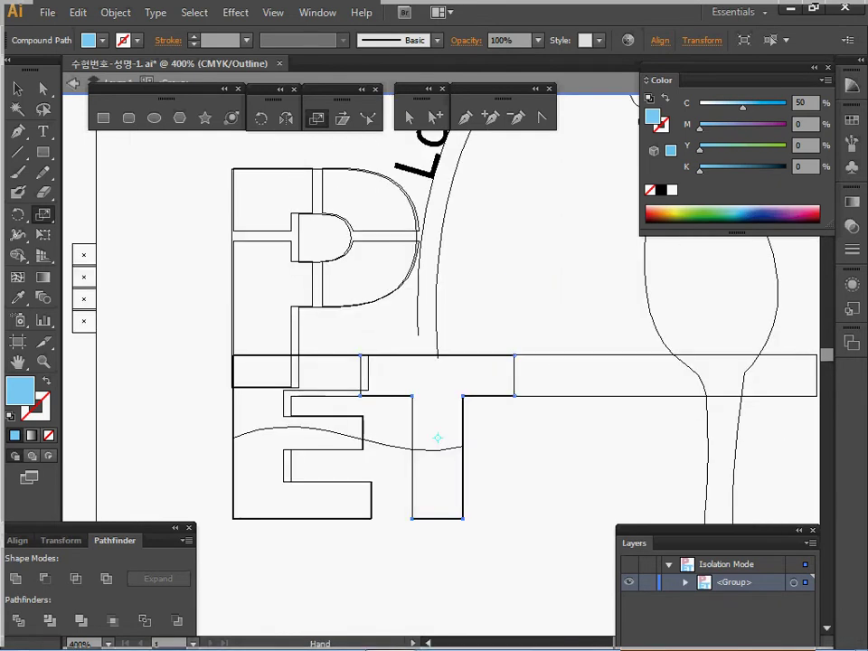
# Step: Leave isolation mode, restore the preview view and hide the locked reference layer
pyautogui.press('Escape')
pyautogui.hotkey('ctrl', 'y')
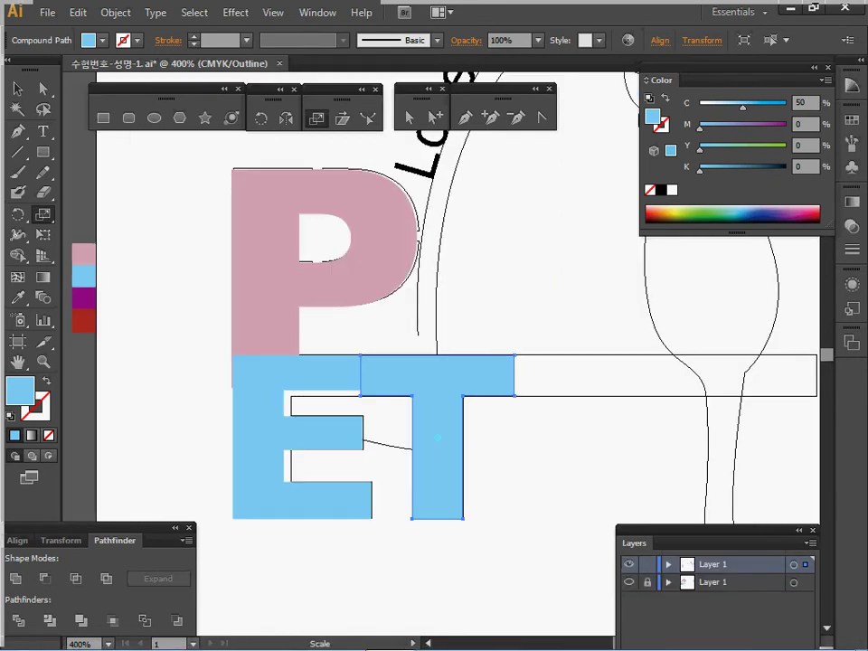
pyautogui.hotkey('ctrl', 'y')
pyautogui.press('v')
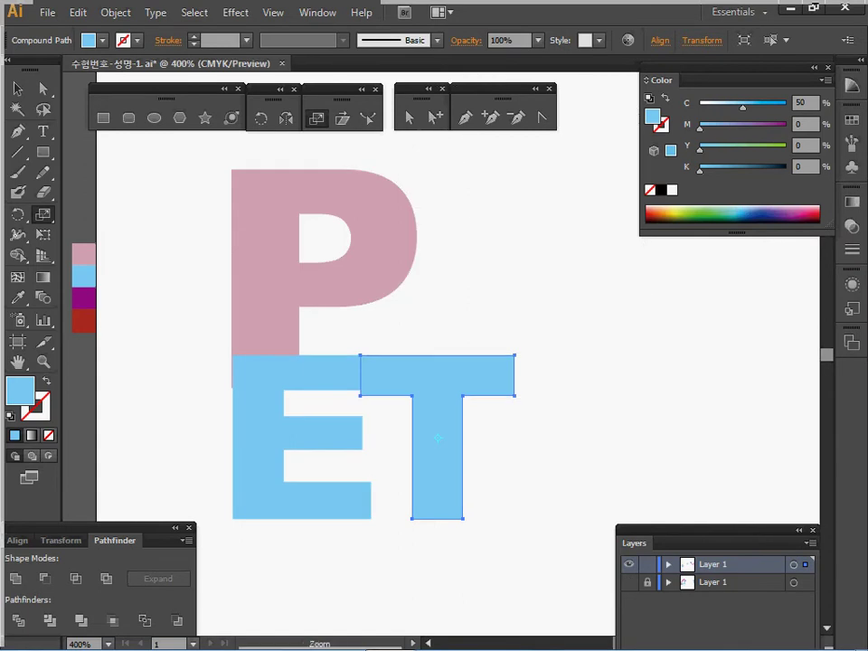
# Step: Isolate the letter group and left-align the P and E to each other
pyautogui.moveTo(199, 247); pyautogui.dragTo(253, 404)
pyautogui.doubleClick(255, 404)
pyautogui.moveTo(200, 252); pyautogui.dragTo(253, 404)
pyautogui.press('s')
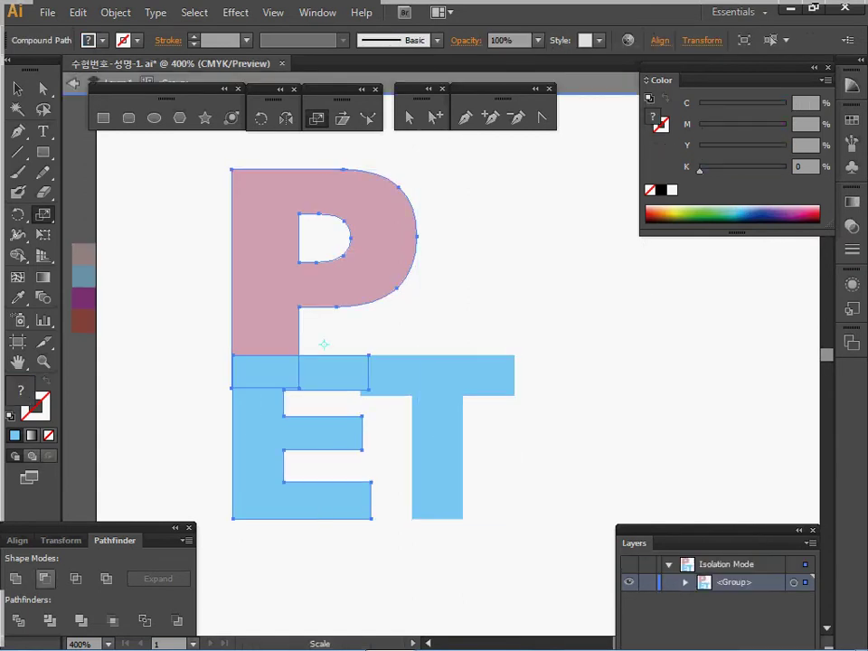
pyautogui.click(61, 541)
pyautogui.click(117, 541)
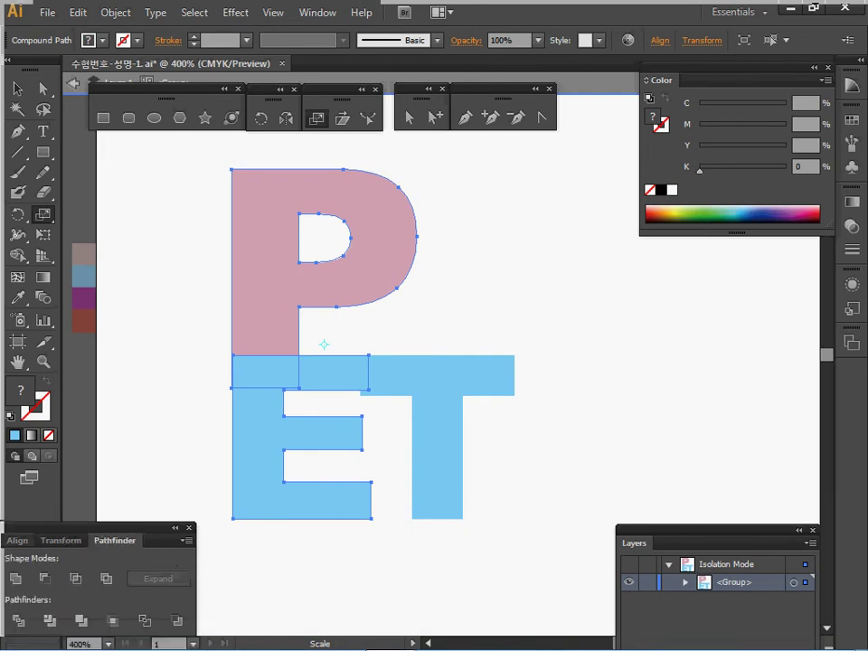
pyautogui.hotkey('shift', 'F7')
pyautogui.press('v')
pyautogui.hotkey('ctrl', 'shift', 'a')
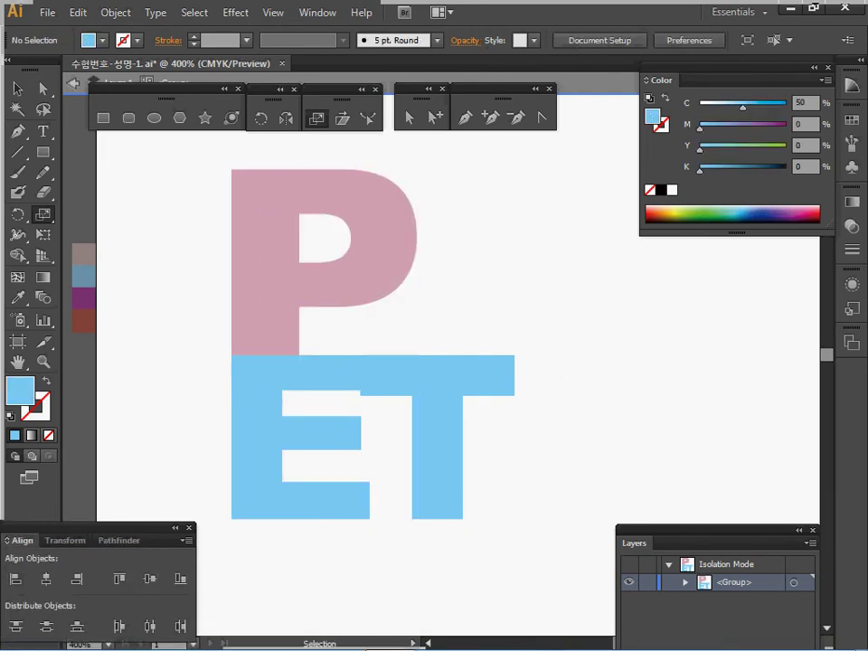
pyautogui.moveTo(451, 553); pyautogui.dragTo(363, 371)
pyautogui.press('s')
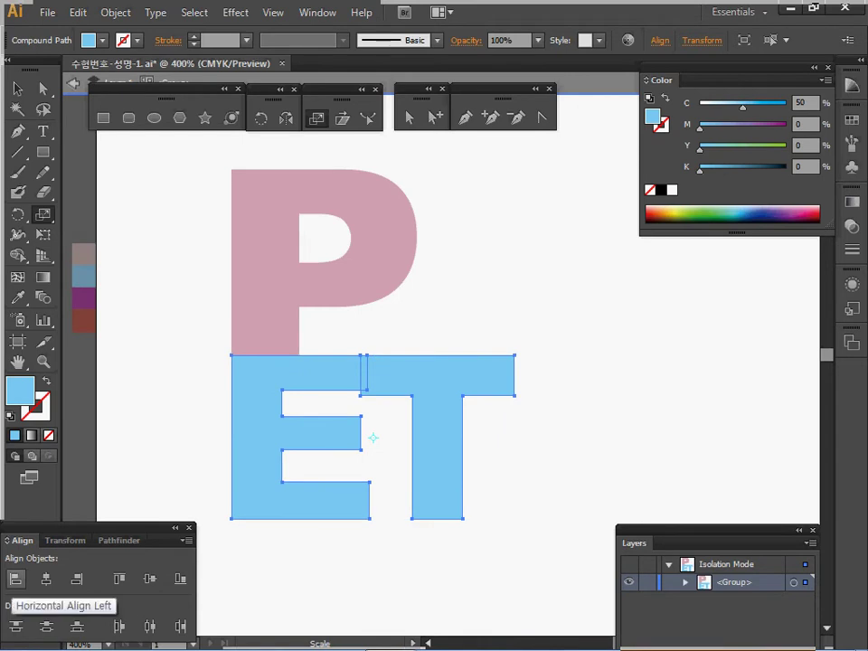
pyautogui.press('v')
pyautogui.hotkey('ctrl', 'shift', 'a')
pyautogui.press('s')
# Step: In outline view, average the P's and E's inner stem anchor points on the Vertical axis so both stems share one edge
pyautogui.press('a')
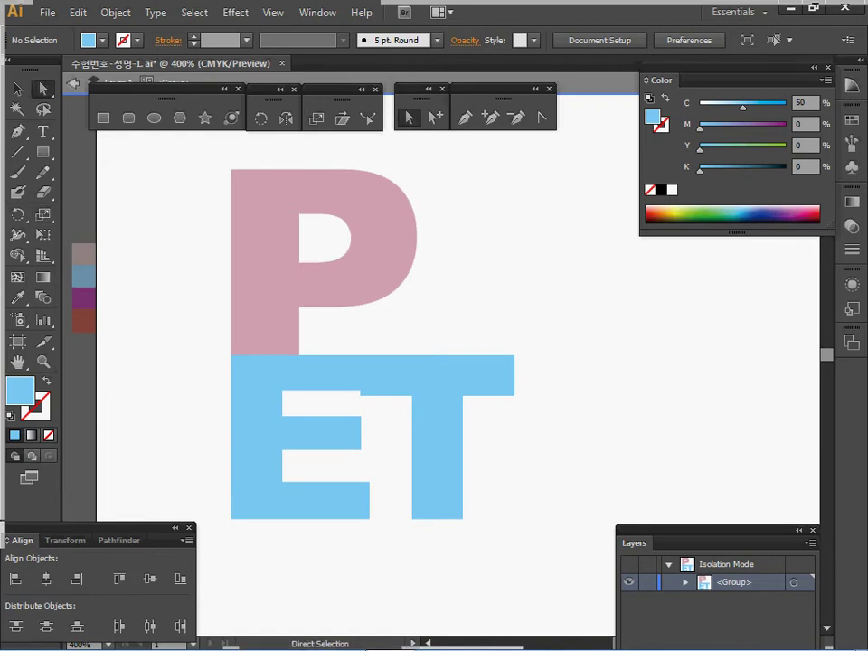
pyautogui.hotkey('ctrl', 'y')
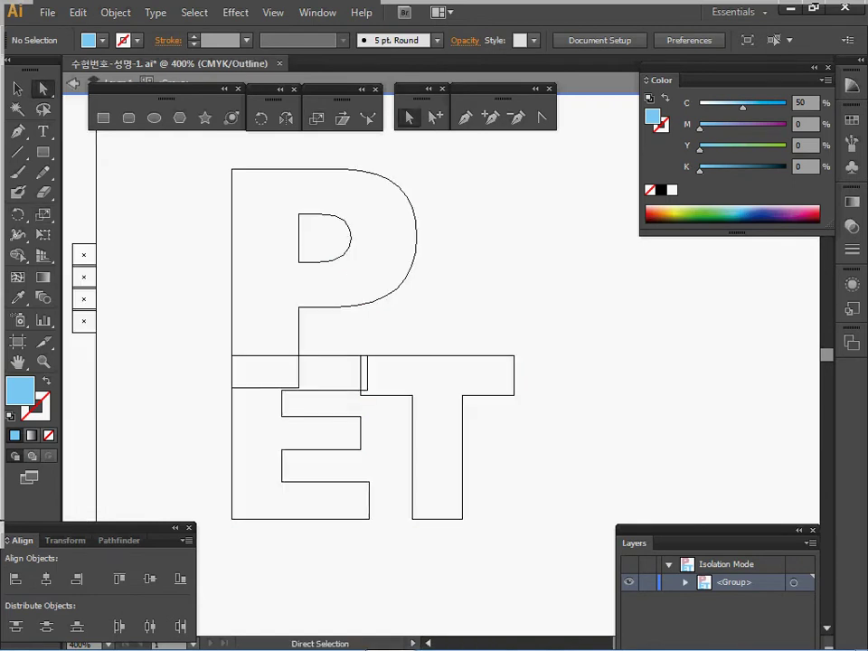
pyautogui.moveTo(275, 199); pyautogui.dragTo(306, 505)
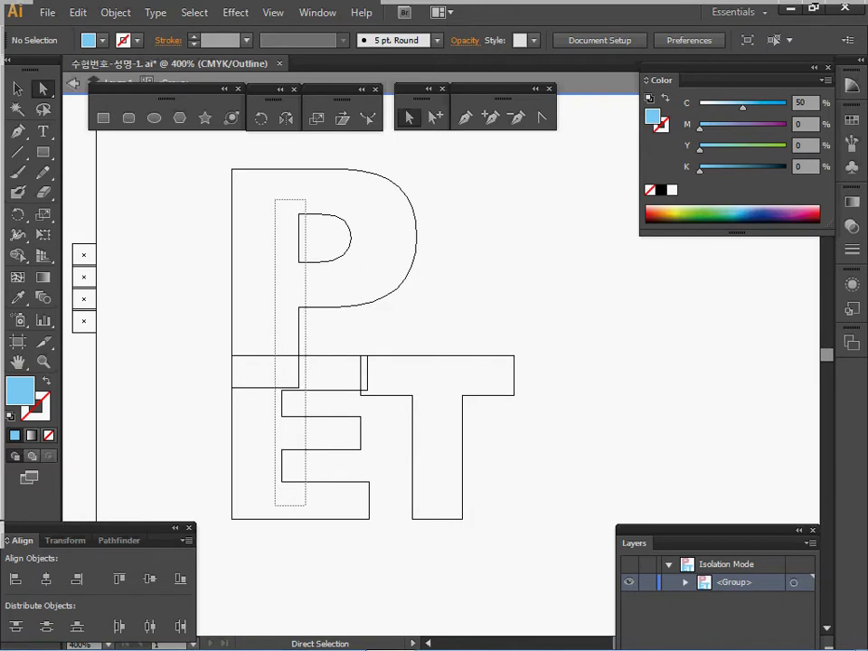
pyautogui.moveTo(305, 506); pyautogui.dragTo(306, 505)
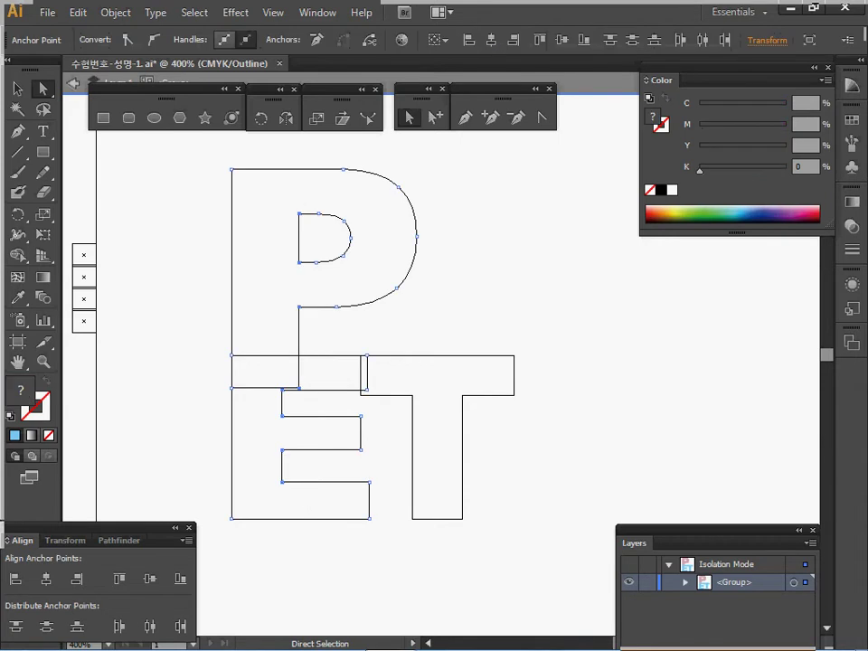
pyautogui.rightClick(177, 219)
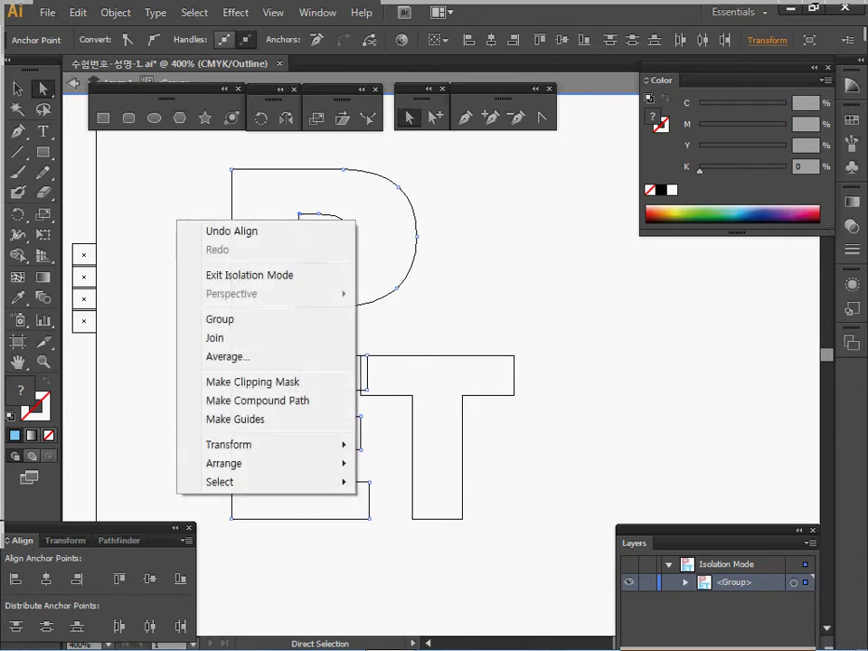
pyautogui.click(155, 237)
pyautogui.moveTo(273, 201); pyautogui.dragTo(305, 512)
pyautogui.rightClick(257, 195)
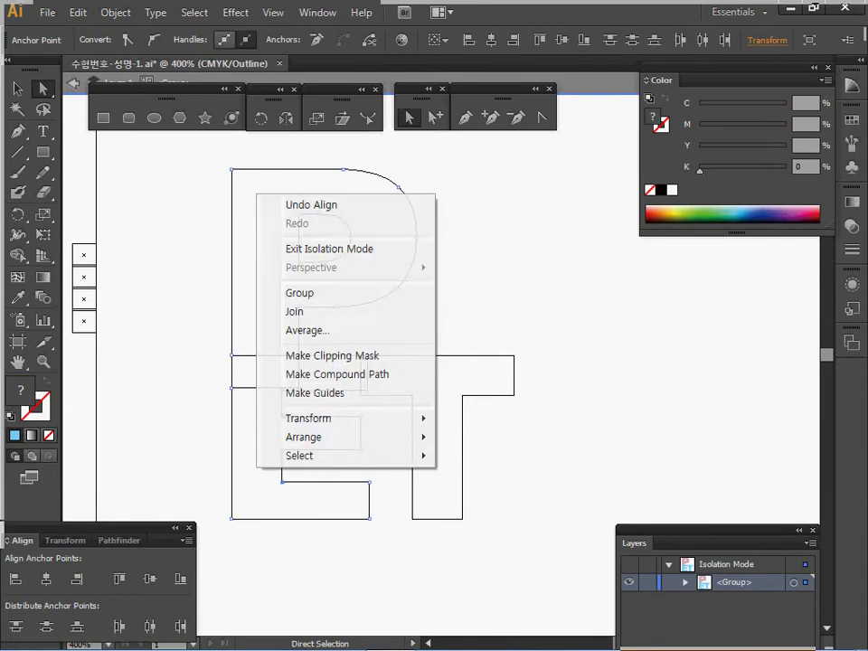
pyautogui.click(308, 330)
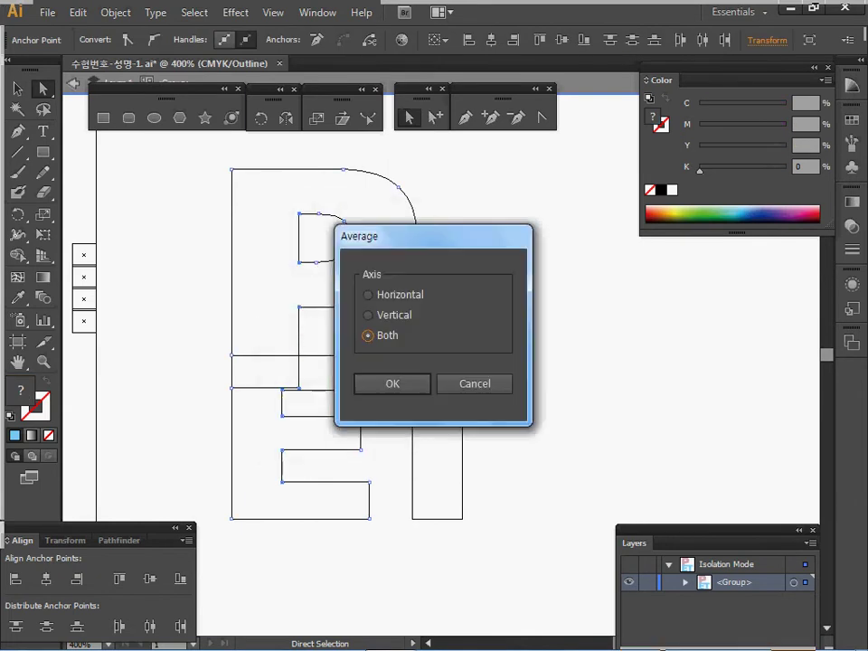
pyautogui.click(368, 315)
pyautogui.click(392, 385)
pyautogui.hotkey('ctrl', 'shift', 'a')
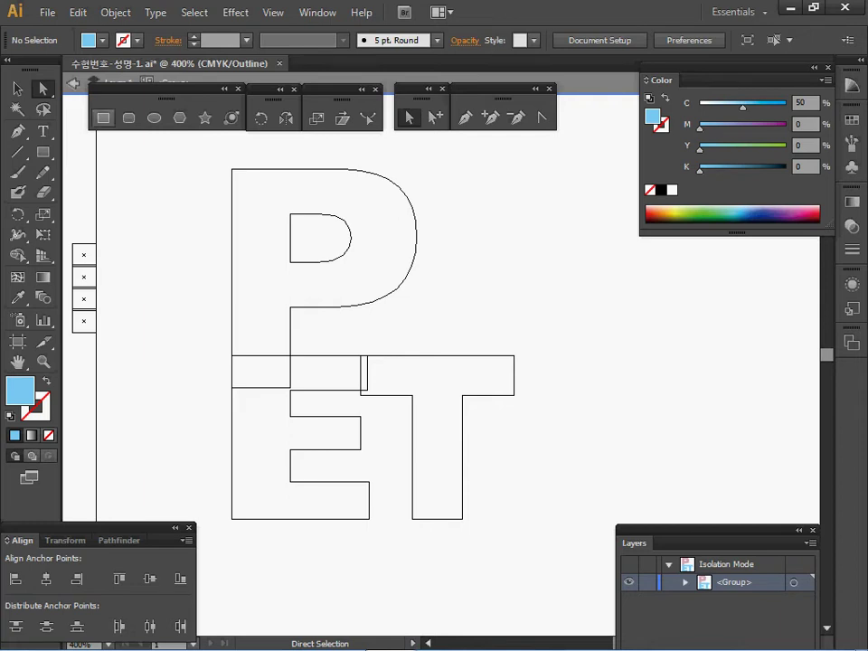
pyautogui.click(103, 117)
pyautogui.keyDown('ctrl'); pyautogui.click(407, 356); pyautogui.keyUp('ctrl')
pyautogui.hotkey('ctrl', 'shift', 'a')
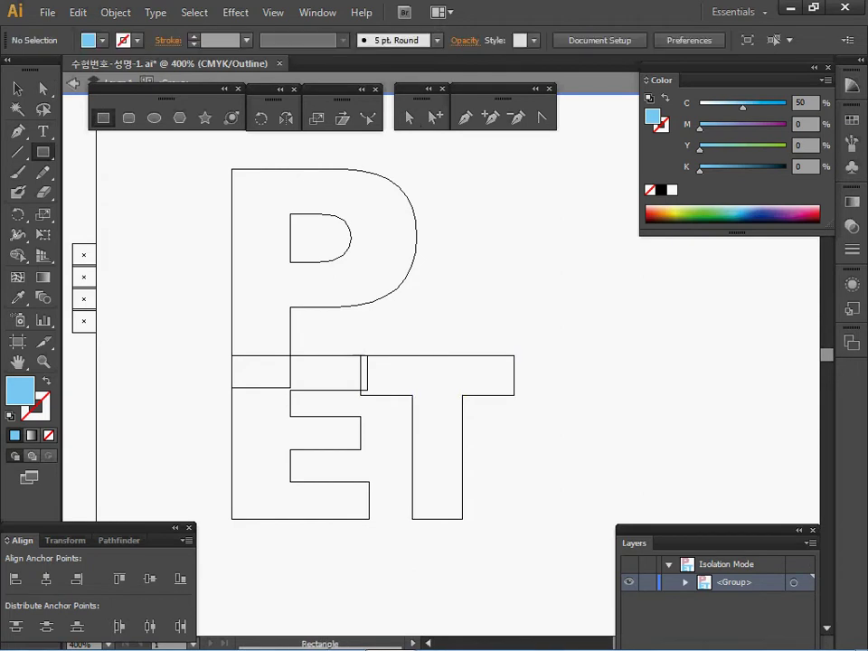
pyautogui.moveTo(232, 355); pyautogui.dragTo(563, 394)
pyautogui.press('Delete')
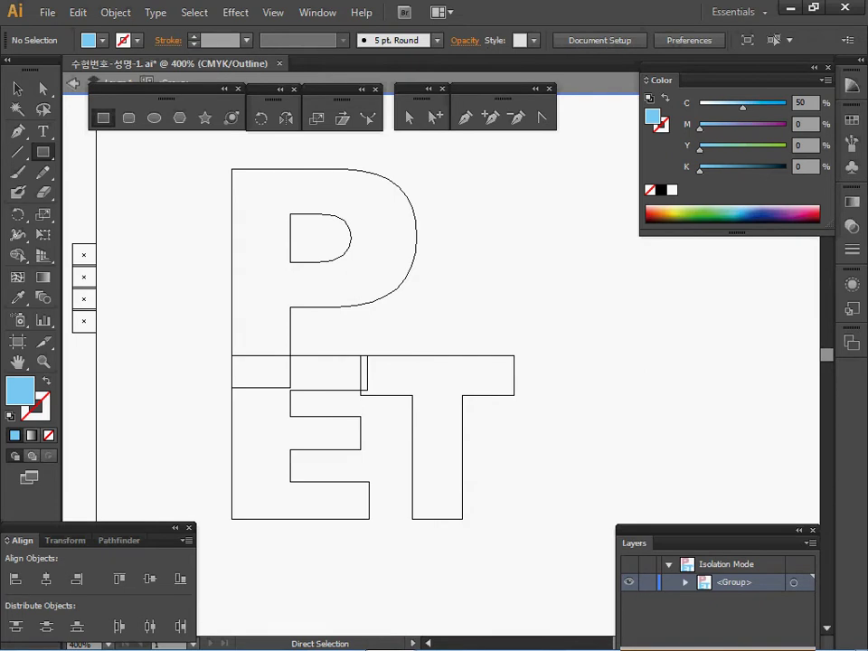
# Step: Leave isolation mode and, in outline view, draw a rectangle over the reference's long horizontal bar across the tops of E and T
pyautogui.hotkey('ctrl', 'y')
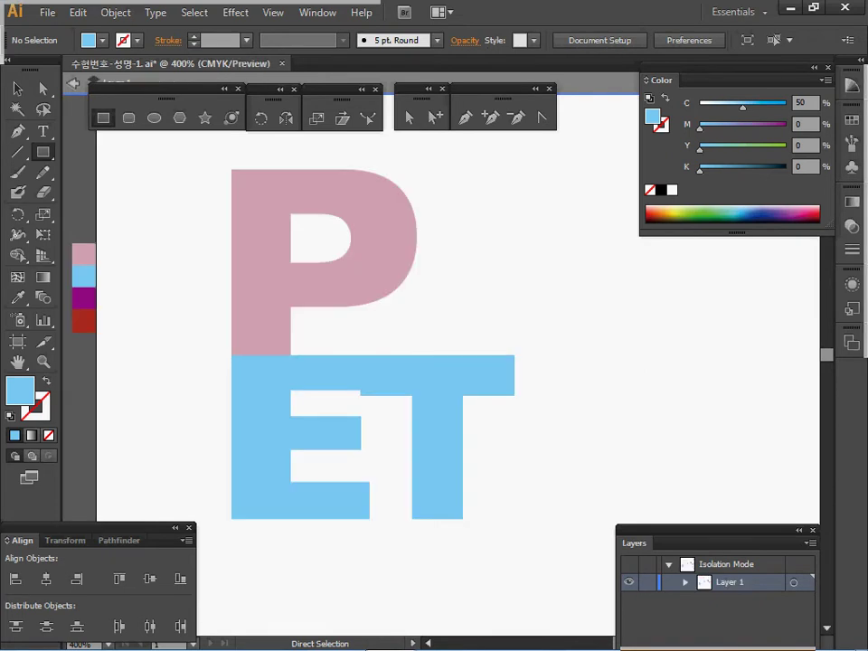
pyautogui.press('Escape')
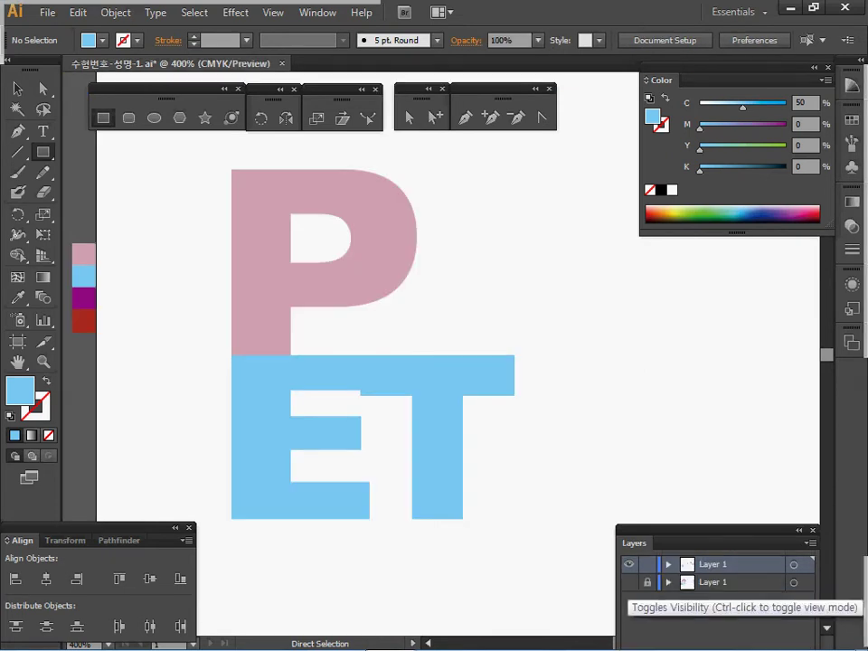
pyautogui.moveTo(542, 452); pyautogui.dragTo(512, 434)
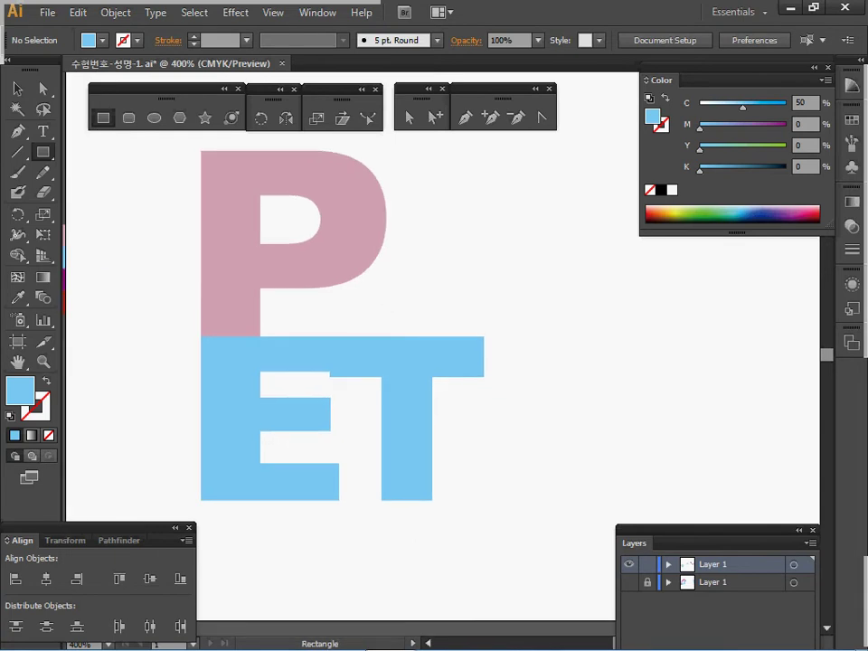
pyautogui.hotkey('ctrl', 'y')
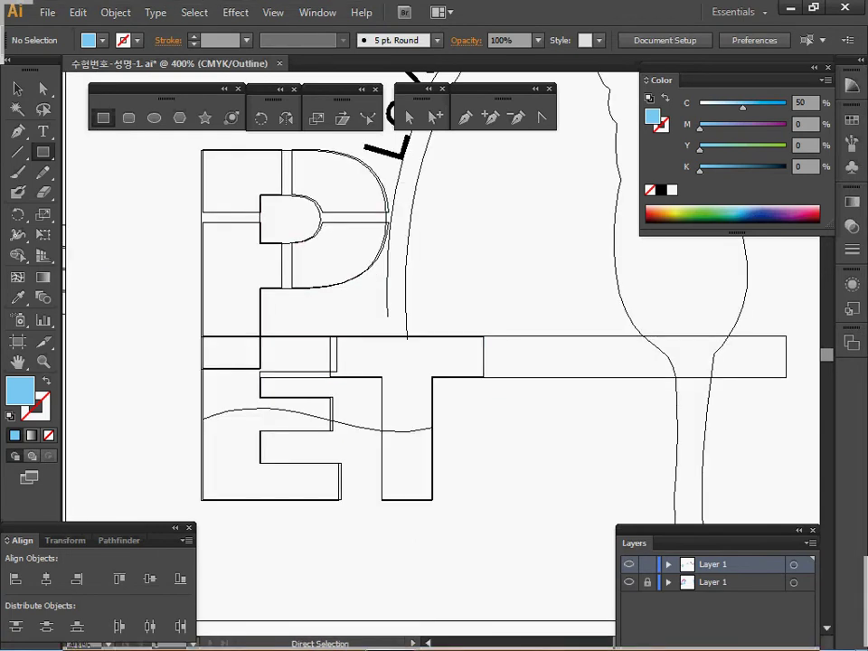
pyautogui.hotkey('ctrl', '-')
pyautogui.moveTo(443, 208); pyautogui.dragTo(423, 243)
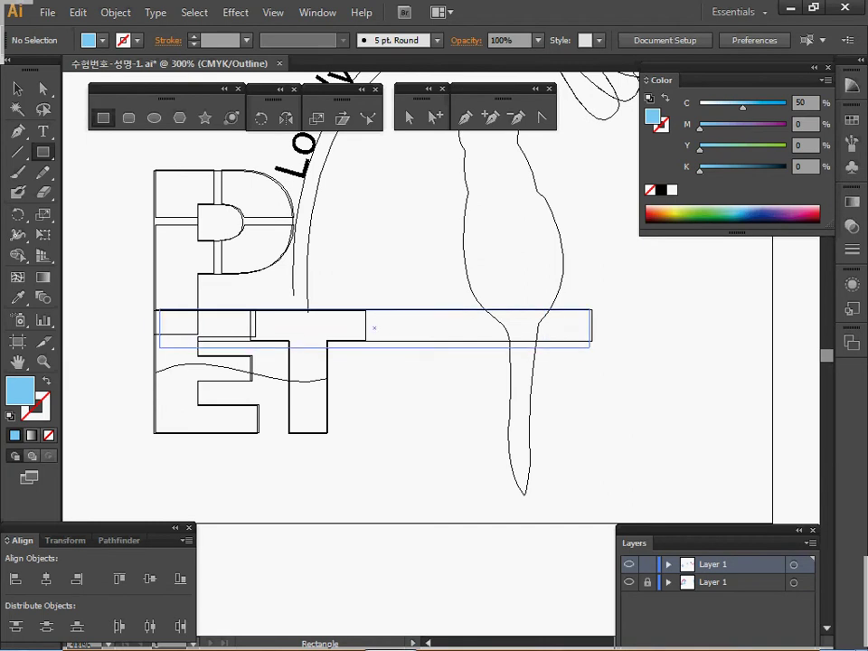
pyautogui.moveTo(153, 340); pyautogui.dragTo(159, 342)
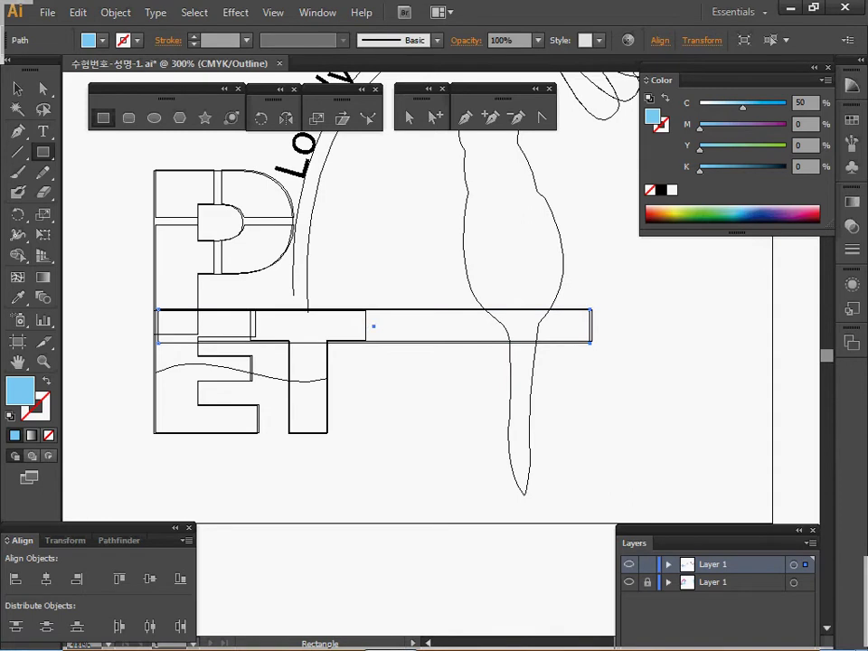
pyautogui.press('Right')
pyautogui.scroll(-1, 374, 327)
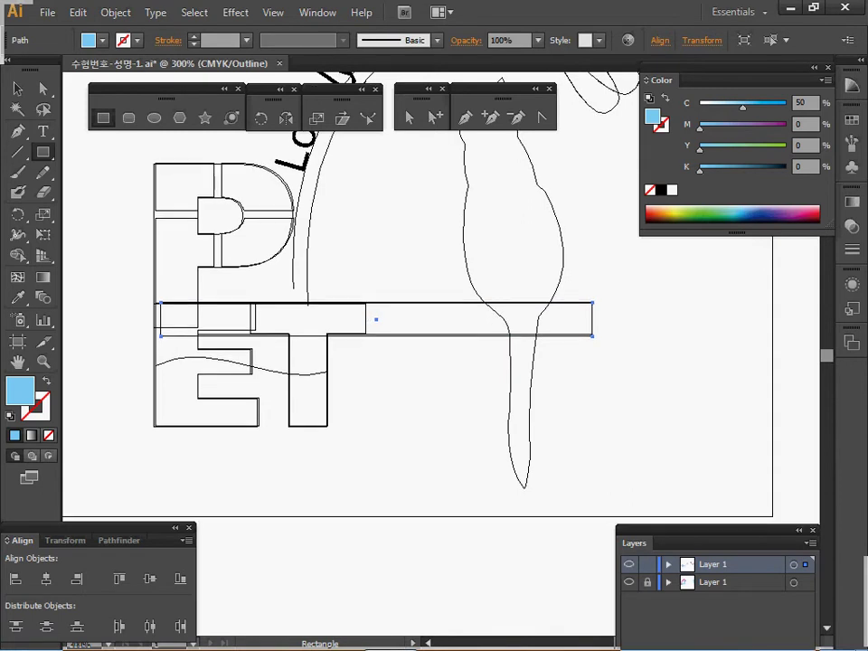
# Step: Hide the locked reference layer, keep the lettering layer visible and return to preview view
pyautogui.click(628, 564)
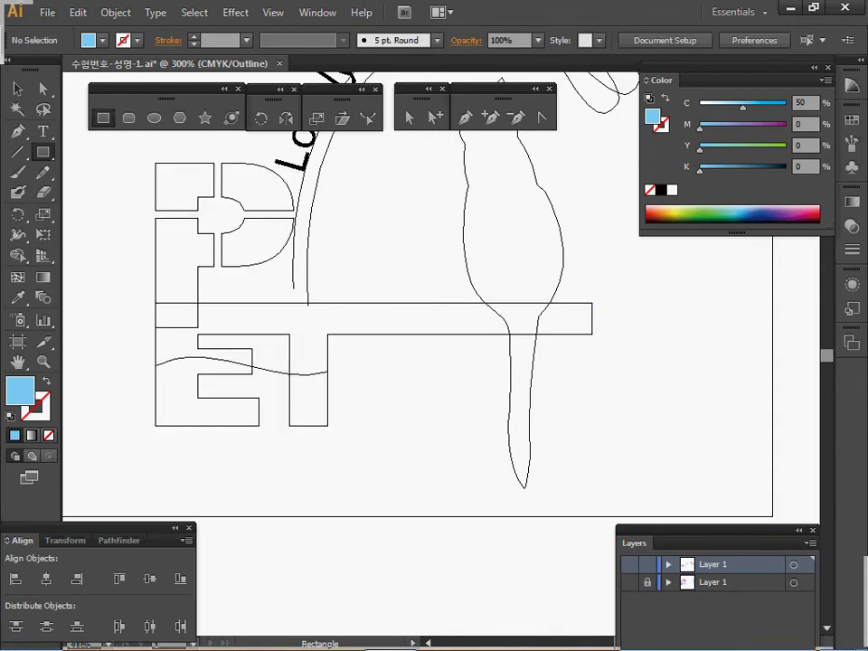
pyautogui.click(628, 582)
pyautogui.click(628, 564)
pyautogui.hotkey('ctrl', 'y')
pyautogui.press('space')
pyautogui.moveTo(425, 362); pyautogui.dragTo(455, 403)
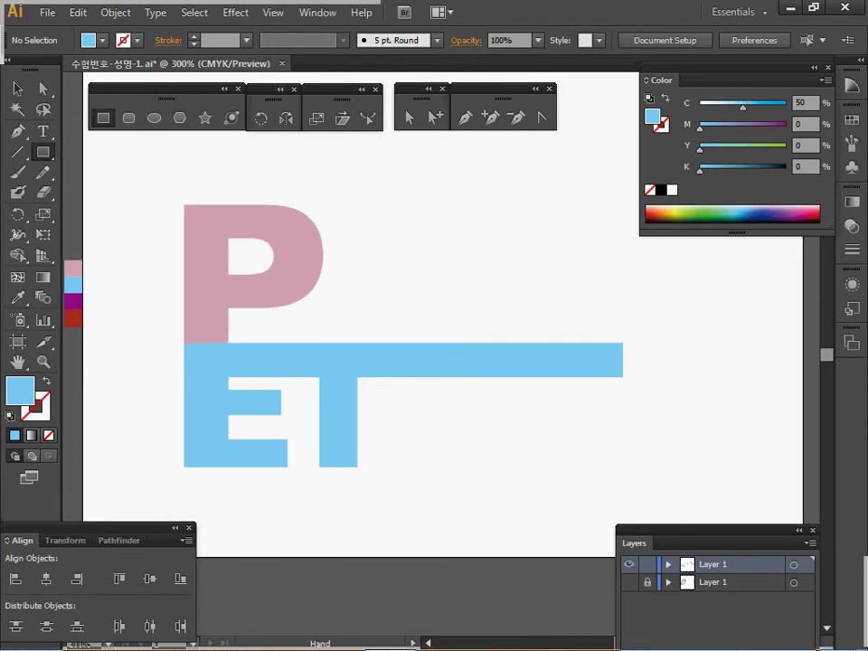
pyautogui.press('v')
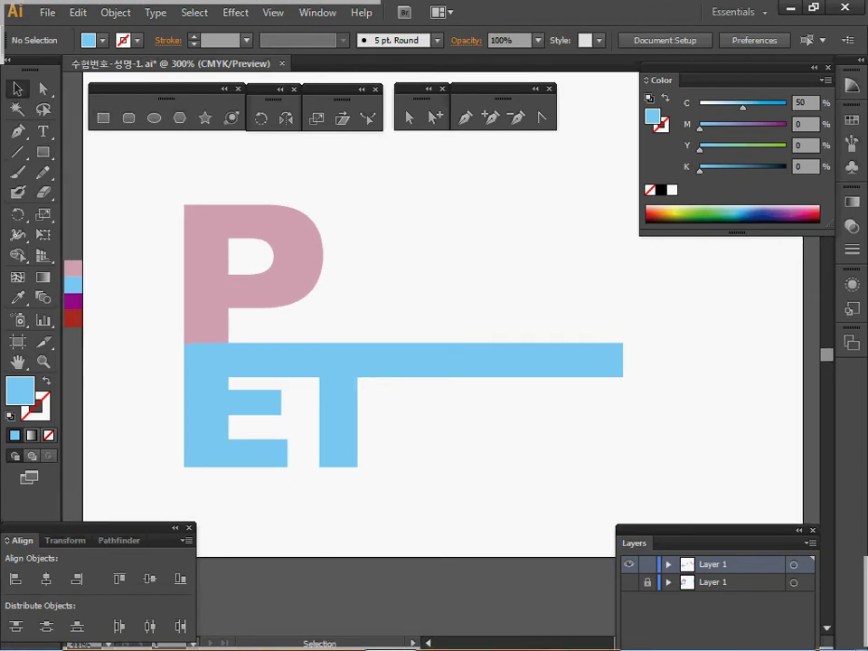
pyautogui.moveTo(229, 480); pyautogui.dragTo(371, 355)
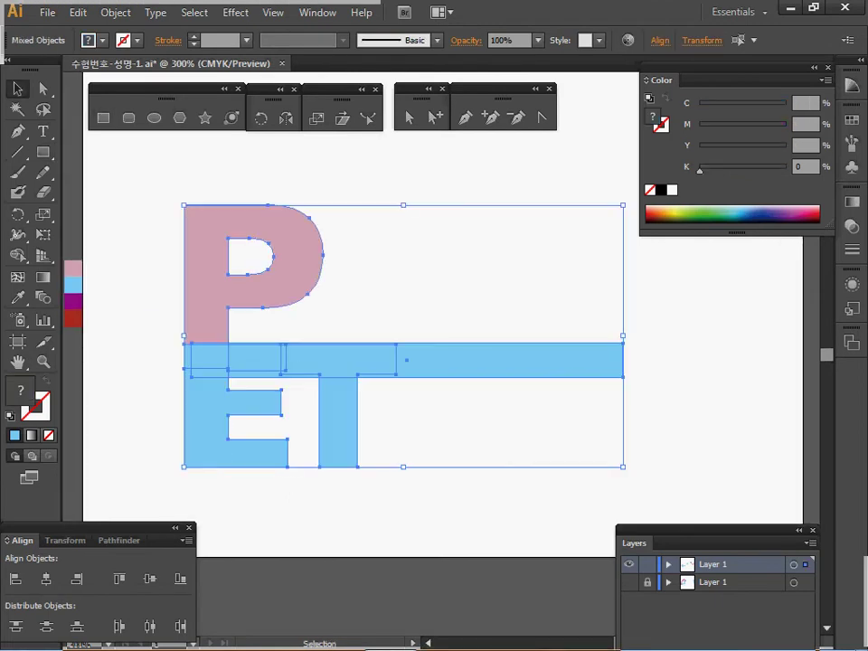
pyautogui.doubleClick(371, 356)
pyautogui.moveTo(246, 491)
pyautogui.mouseDown()
pyautogui.moveTo(286, 416)
pyautogui.moveTo(371, 327)
pyautogui.mouseUp()
pyautogui.doubleClick(273, 405)
pyautogui.doubleClick(273, 405)
pyautogui.click(371, 327)
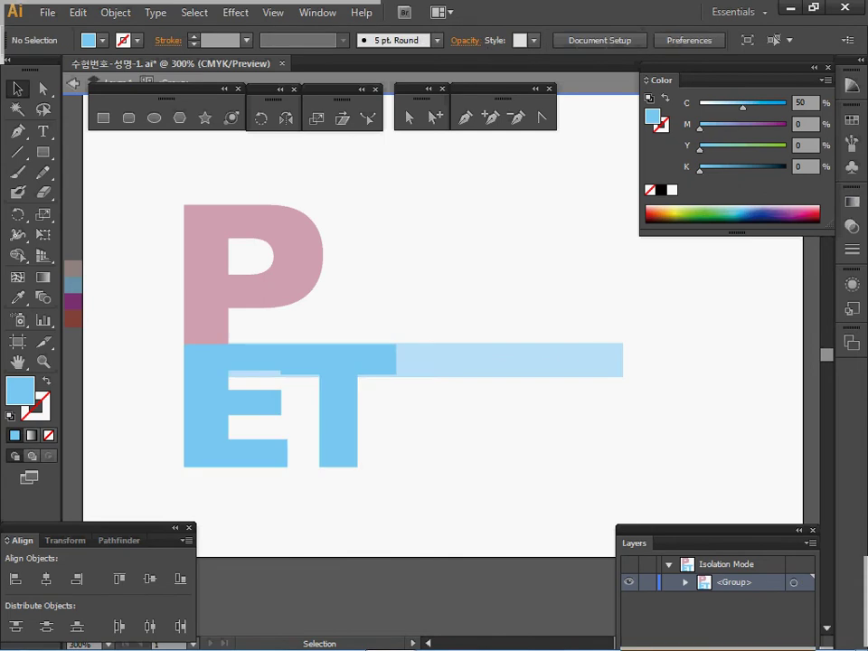
pyautogui.press('Escape')
# Step: Try to unite the letters E and T with the long horizontal bar
pyautogui.press('a')
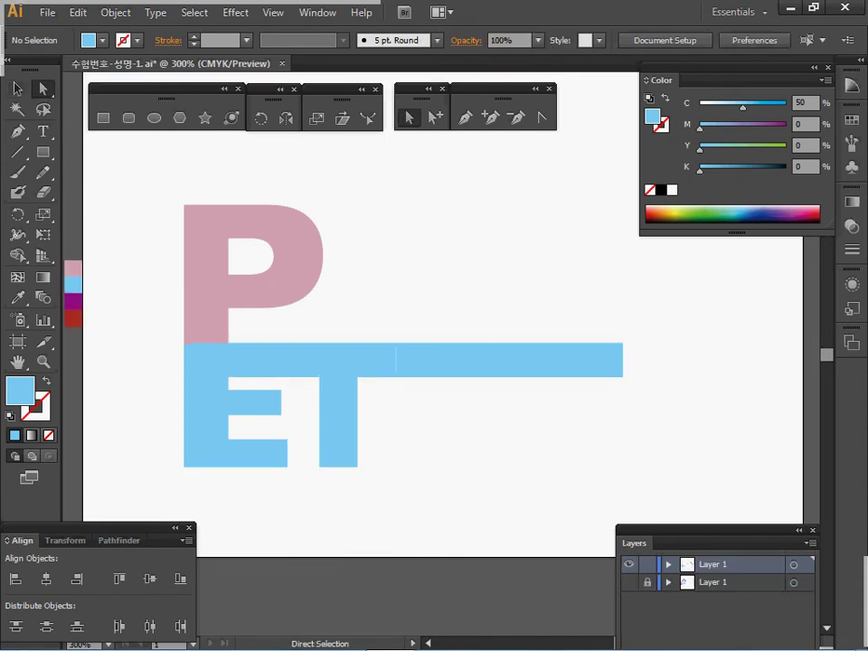
pyautogui.moveTo(251, 334); pyautogui.dragTo(377, 481)
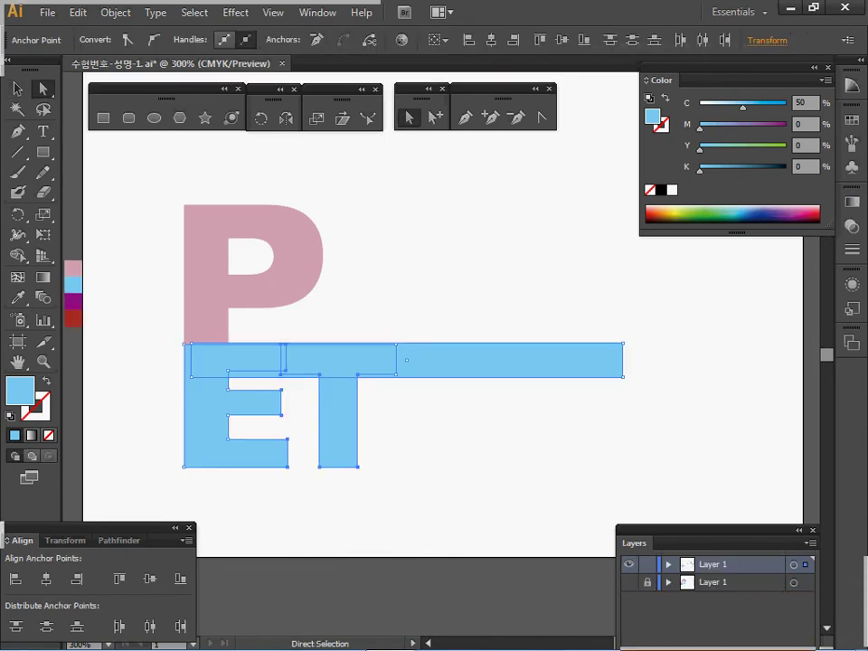
pyautogui.click(116, 540)
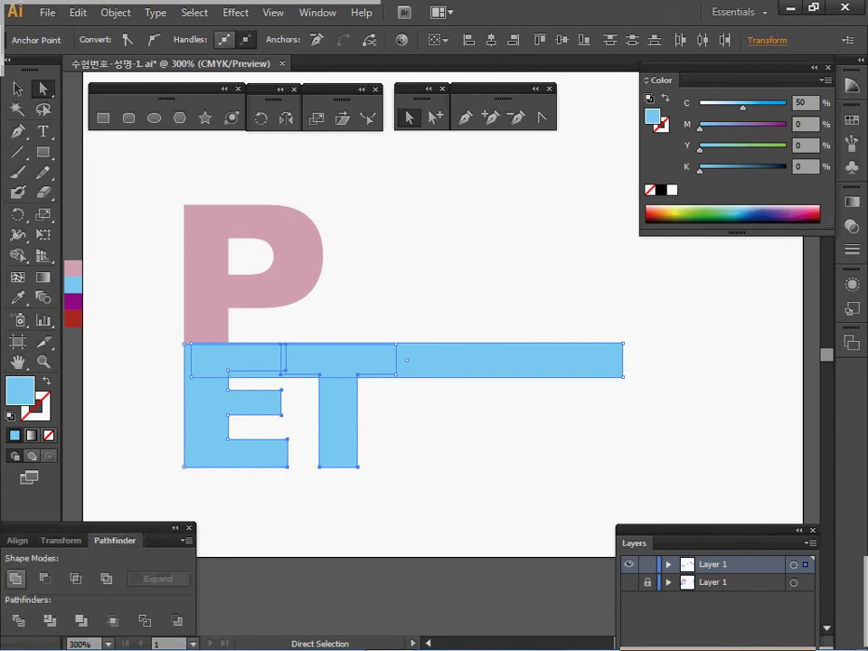
pyautogui.click(16, 579)
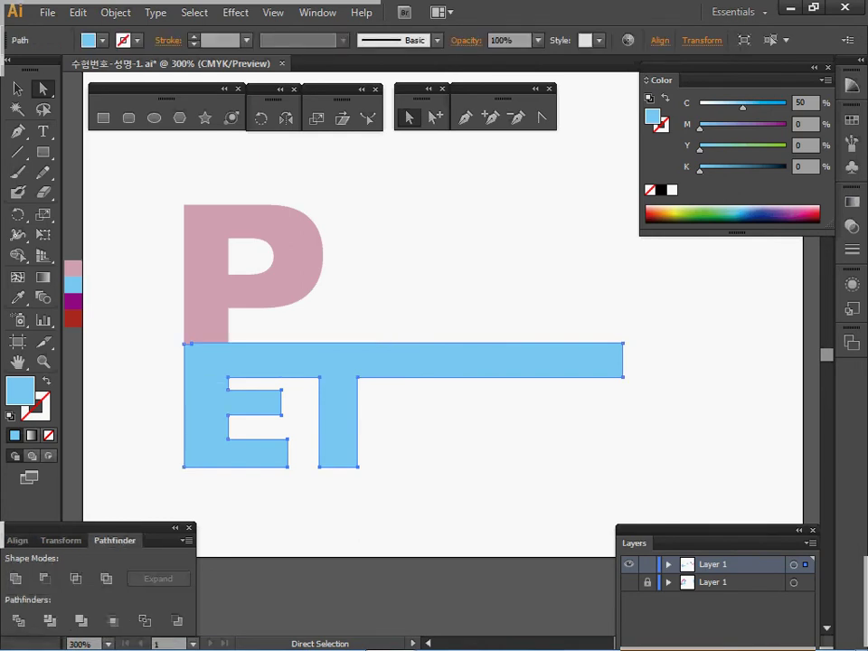
pyautogui.hotkey('ctrl', 'shift', 'a')
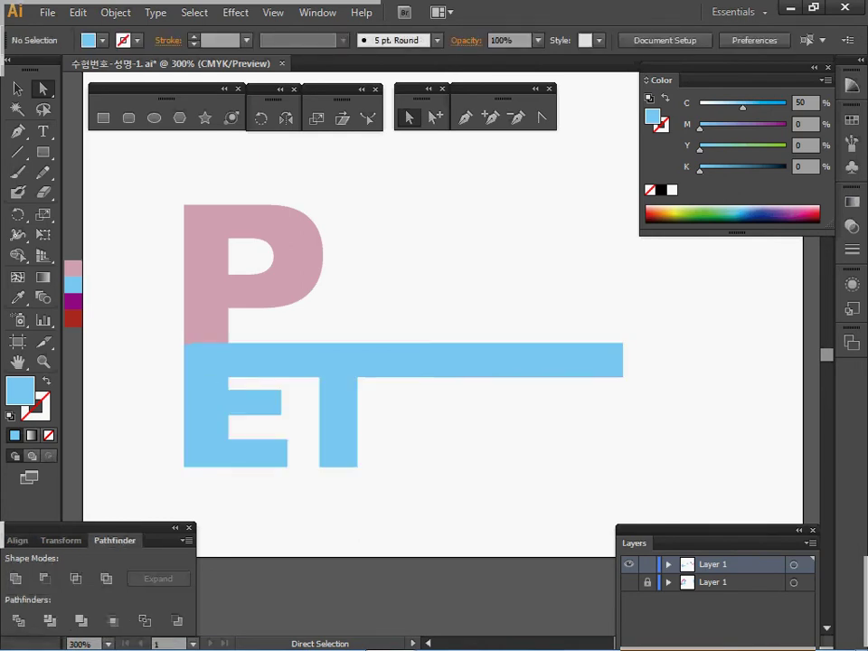
pyautogui.hotkey('ctrl', 'a')
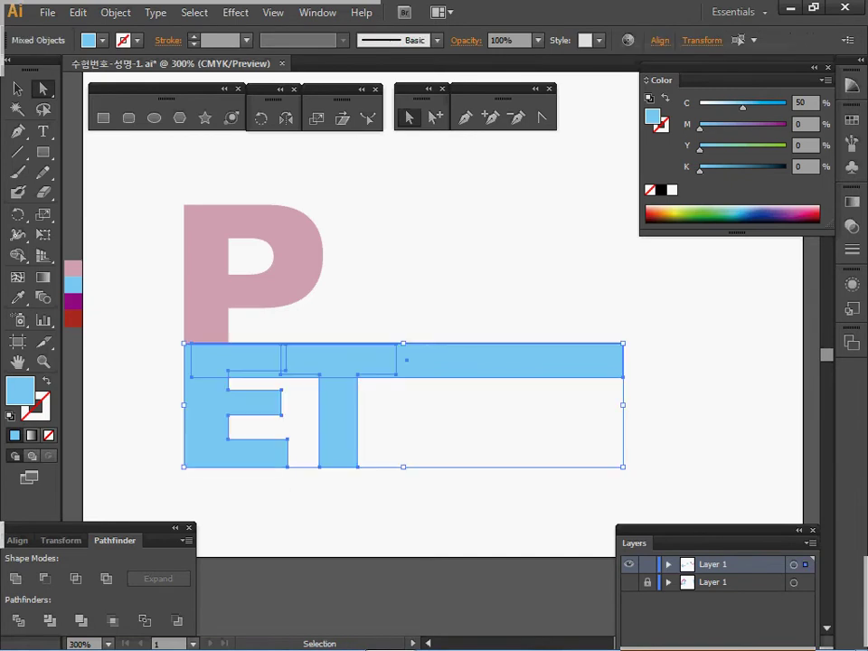
# Step: Select only the long bar and extend its left end to the E's left edge
pyautogui.keyDown('ctrl'); pyautogui.click(273, 354); pyautogui.keyUp('ctrl')
pyautogui.keyDown('ctrl'); pyautogui.click(320, 372); pyautogui.keyUp('ctrl')
pyautogui.moveTo(361, 369); pyautogui.dragTo(182, 374)
pyautogui.hotkey('ctrl', 'shift', 'a')
pyautogui.click(312, 343)
pyautogui.press('v')
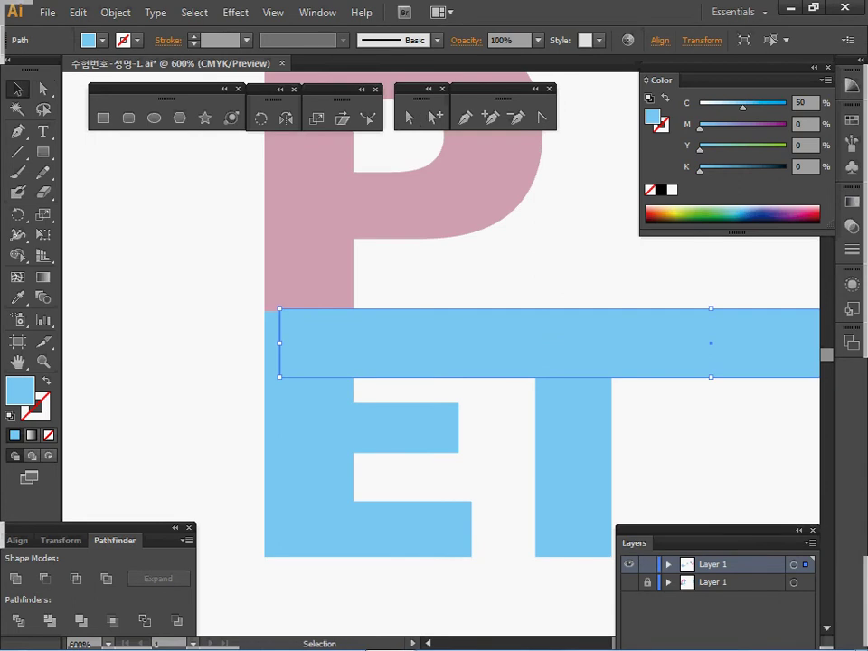
pyautogui.moveTo(279, 343); pyautogui.dragTo(265, 343)
# Step: Ungroup the PET lettering so each letter can be selected separately
pyautogui.click(309, 434)
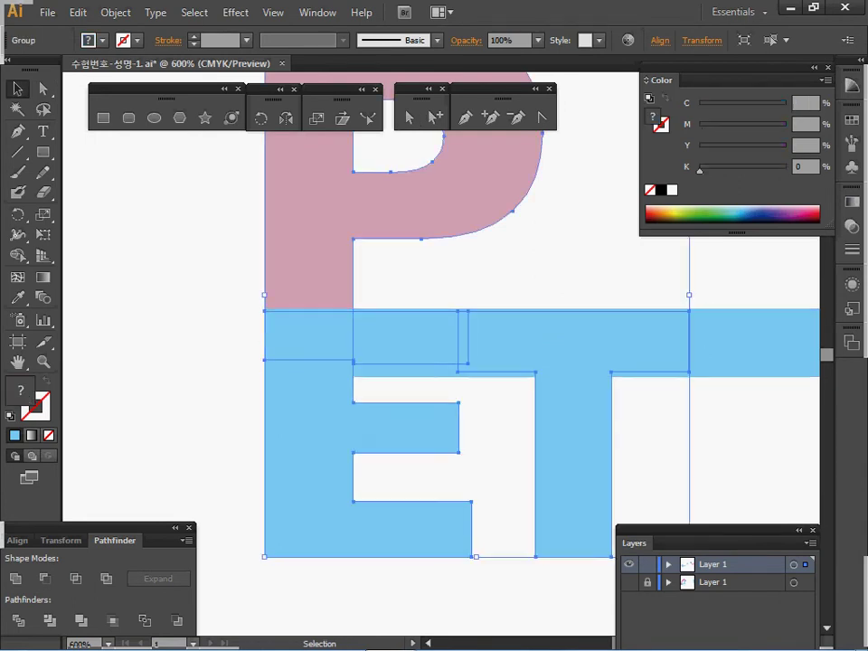
pyautogui.rightClick(302, 257)
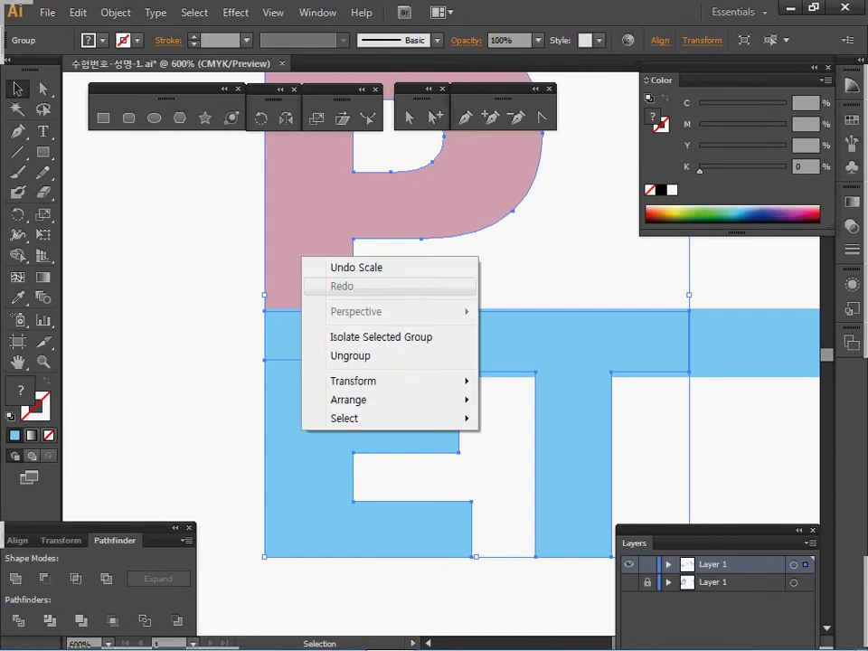
pyautogui.click(351, 355)
pyautogui.click(434, 276)
pyautogui.click(312, 245)
# Step: Unite the letters E and T with the long horizontal bar into one shape
pyautogui.click(310, 434)
pyautogui.keyDown('shift'); pyautogui.click(570, 407); pyautogui.keyUp('shift')
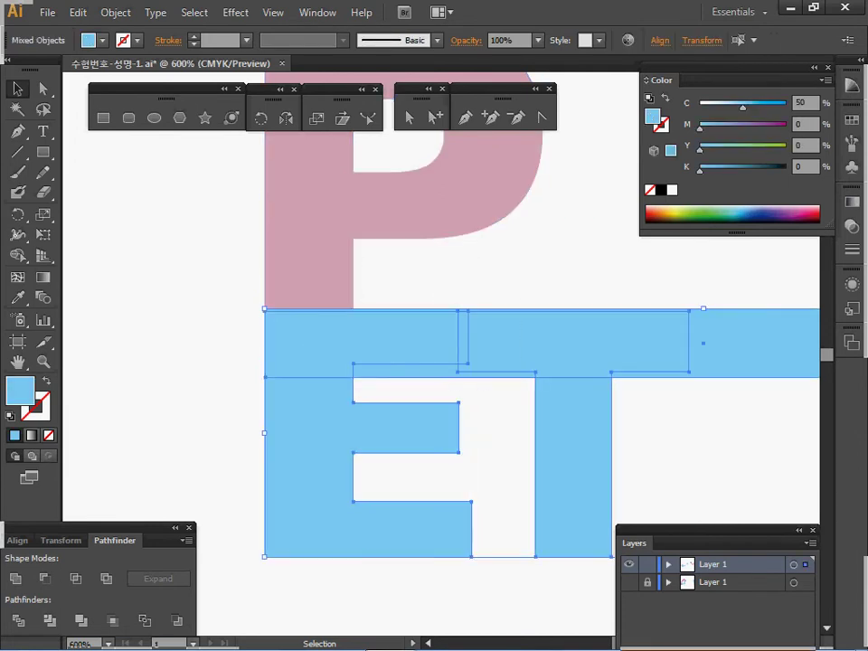
pyautogui.click(16, 579)
pyautogui.keyDown('ctrl'); pyautogui.keyDown('alt'); pyautogui.click(481, 428); pyautogui.keyUp('alt'); pyautogui.keyUp('ctrl')
pyautogui.keyDown('ctrl'); pyautogui.keyDown('alt'); pyautogui.click(487, 425); pyautogui.keyUp('alt'); pyautogui.keyUp('ctrl')
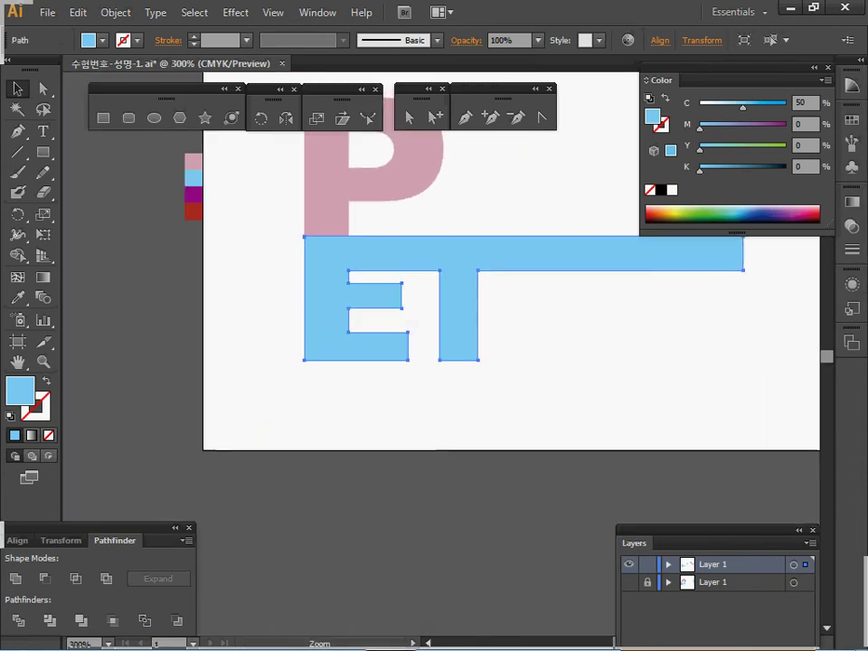
pyautogui.moveTo(487, 425); pyautogui.dragTo(401, 538)
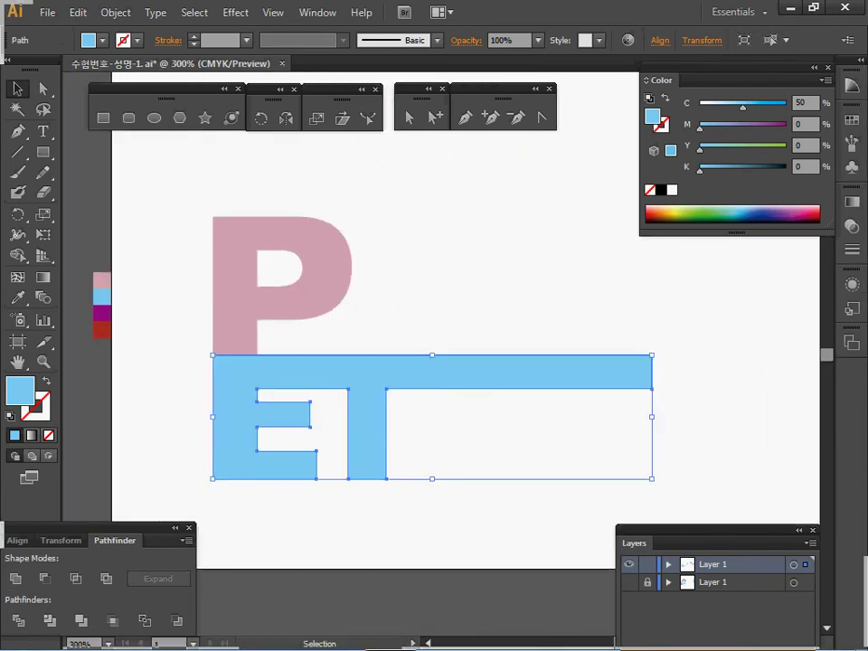
# Step: Show the reference layer, put the lettering in outline view and draw a narrow rectangle over the vertical gap in the P, overshooting both ends
pyautogui.click(262, 304)
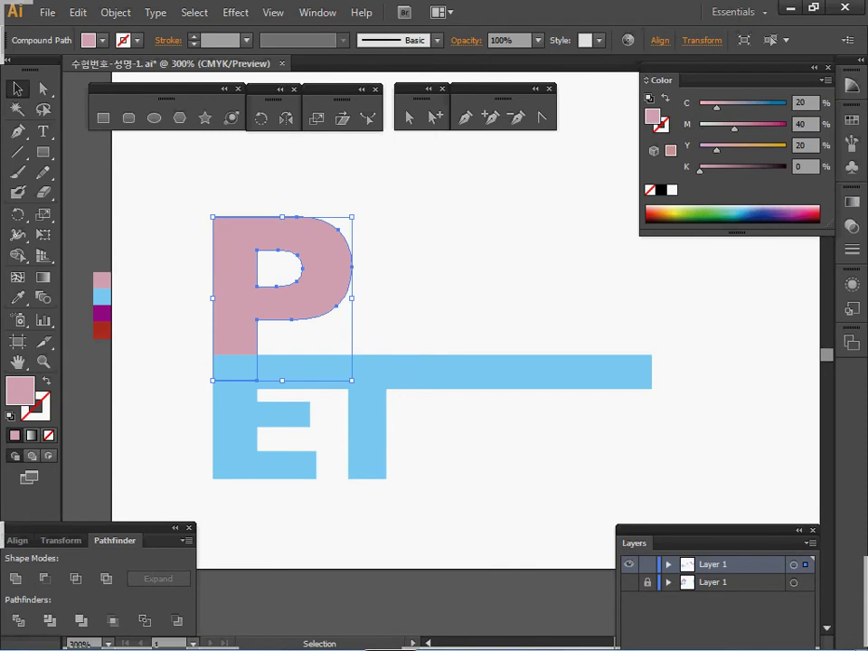
pyautogui.hotkey('ctrl', 'shift', 'a')
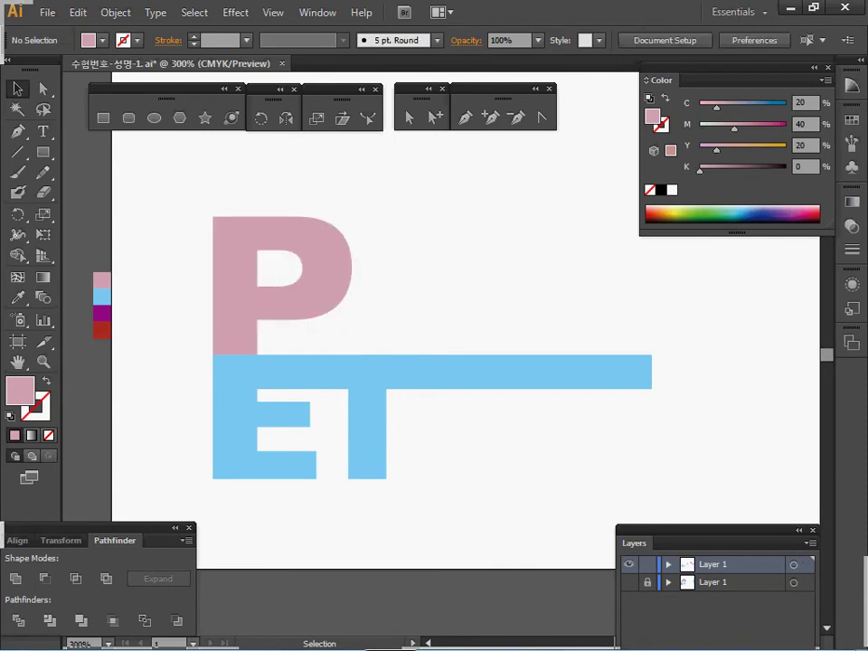
pyautogui.click(629, 582)
pyautogui.keyDown('ctrl'); pyautogui.click(364, 333); pyautogui.keyUp('ctrl')
pyautogui.keyDown('ctrl'); pyautogui.click(377, 321); pyautogui.keyUp('ctrl')
pyautogui.moveTo(407, 352); pyautogui.dragTo(376, 362)
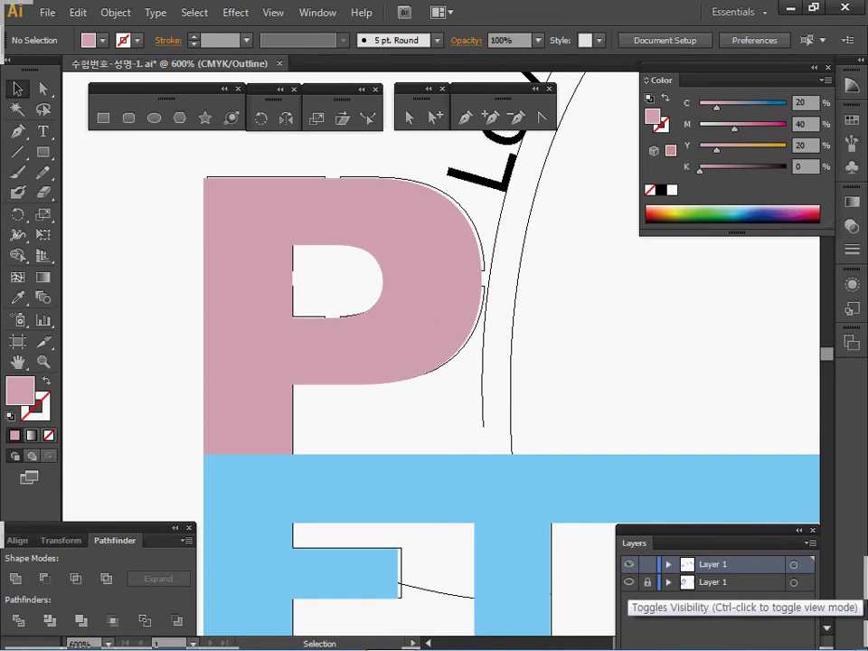
pyautogui.keyDown('ctrl'); pyautogui.click(629, 564); pyautogui.keyUp('ctrl')
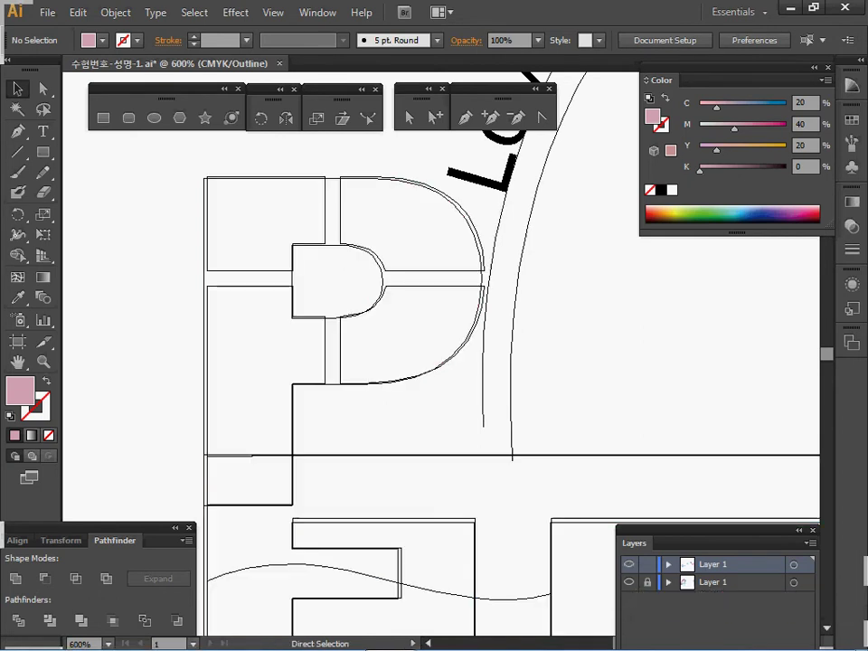
pyautogui.press('m')
pyautogui.moveTo(325, 148)
pyautogui.mouseDown()
pyautogui.moveTo(336, 187)
pyautogui.moveTo(340, 417)
pyautogui.mouseUp()
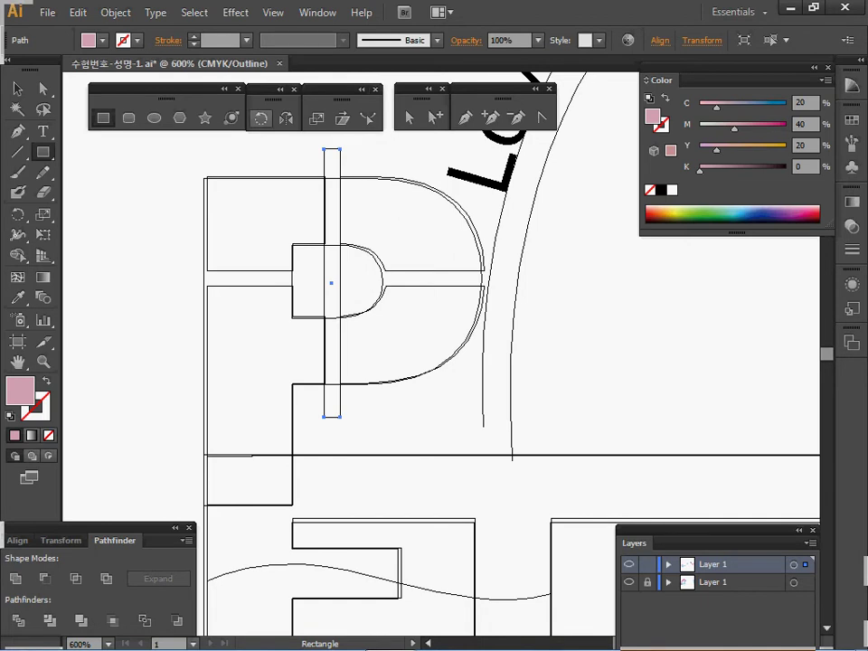
# Step: Make a copy of the narrow vertical strip rotated by 90 degrees
pyautogui.doubleClick(261, 118)
pyautogui.write('90')
pyautogui.click(463, 343)
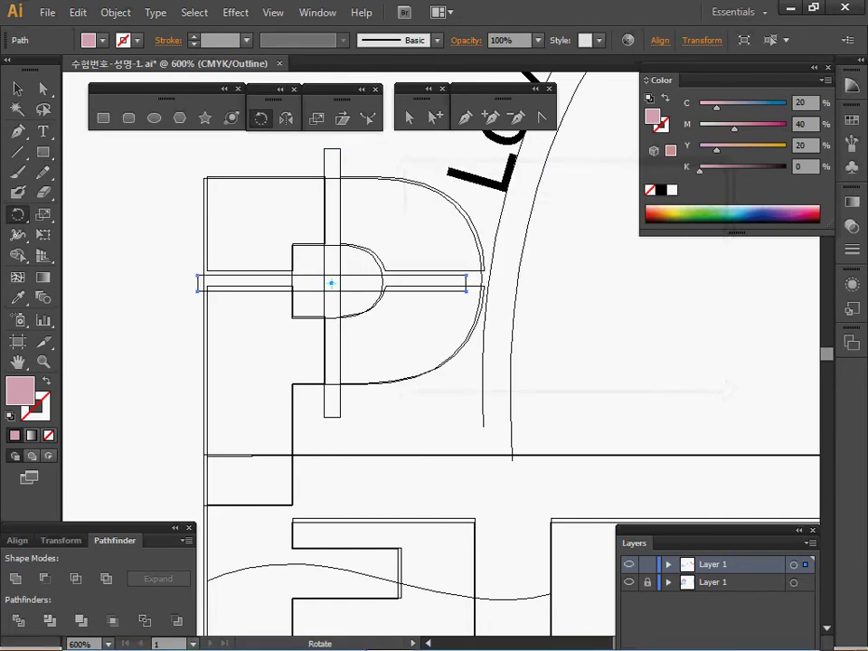
pyautogui.press('v')
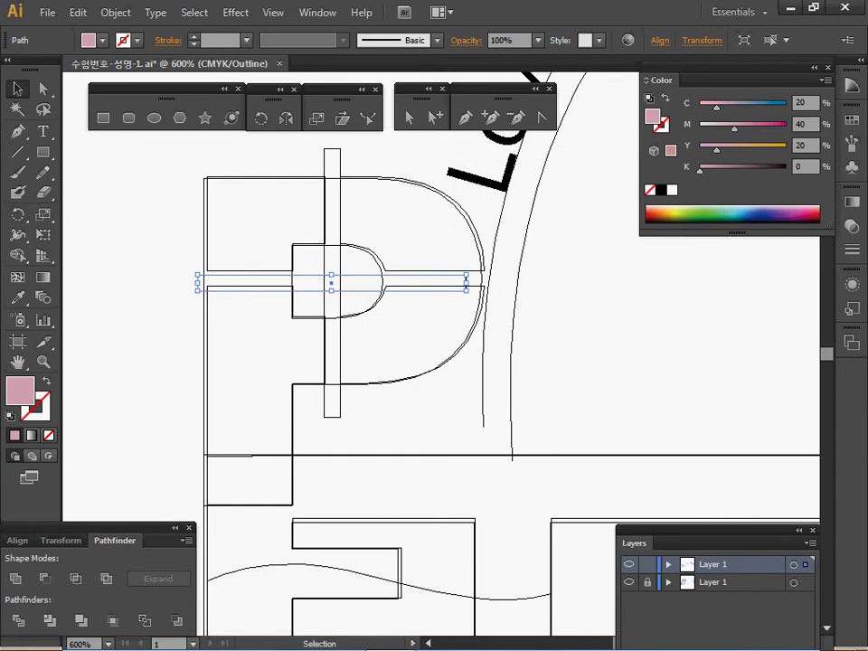
# Step: Lengthen the horizontal strip beyond the P's curved edge and align it with the reference's horizontal gap
pyautogui.moveTo(466, 283); pyautogui.dragTo(507, 283)
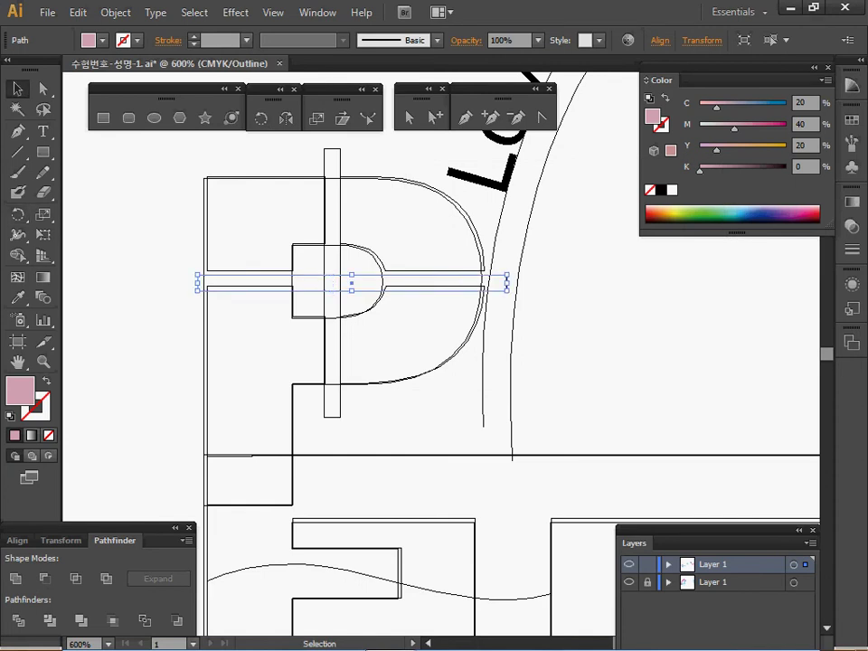
pyautogui.moveTo(352, 284); pyautogui.dragTo(352, 278)
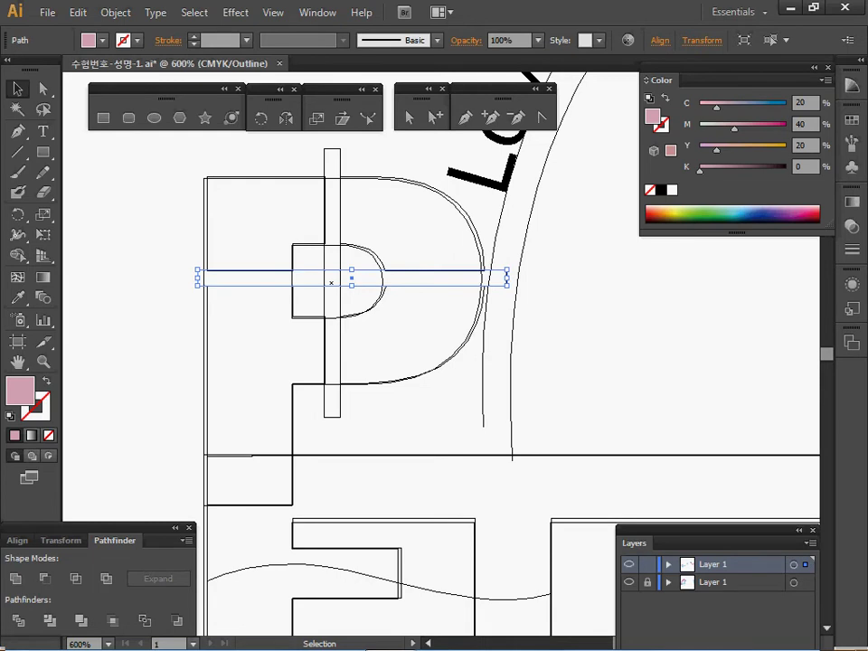
pyautogui.press('Left')
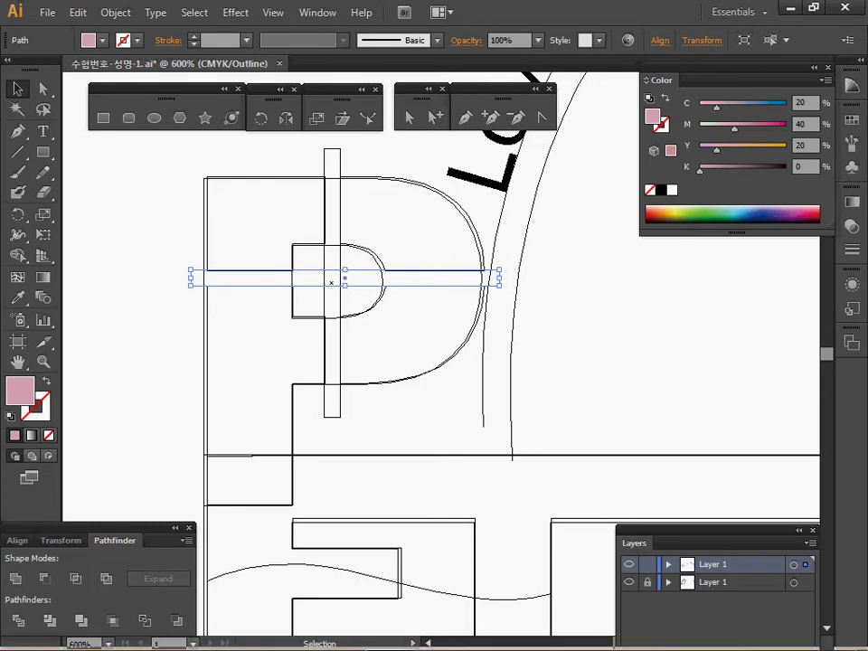
# Step: Return to preview view with the reference hidden and subtract both strips from the letter P
pyautogui.hotkey('ctrl', 'y')
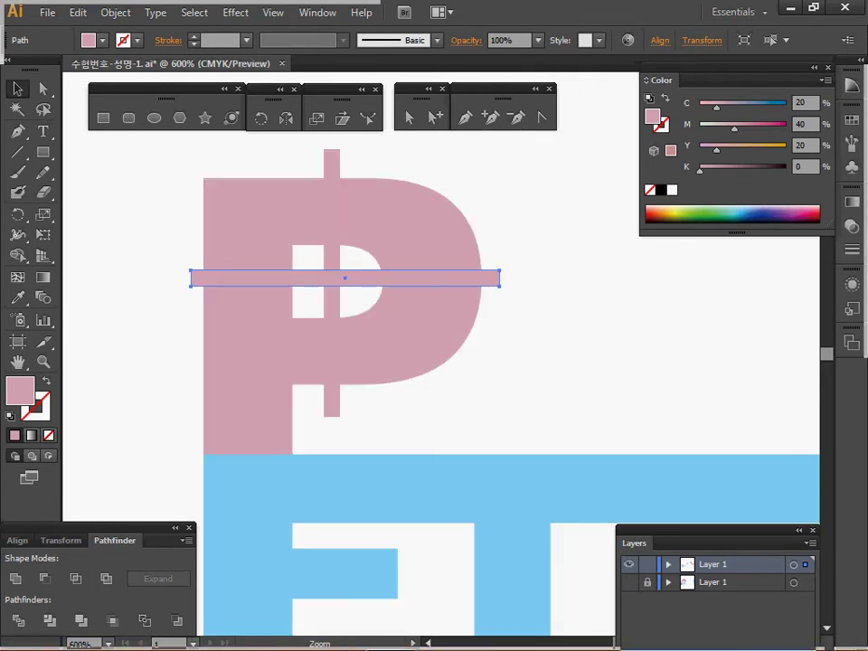
pyautogui.keyDown('ctrl'); pyautogui.keyDown('alt'); pyautogui.click(413, 355); pyautogui.keyUp('alt'); pyautogui.keyUp('ctrl')
pyautogui.moveTo(413, 354); pyautogui.dragTo(367, 321)
pyautogui.moveTo(235, 178); pyautogui.dragTo(369, 292)
pyautogui.click(45, 578)
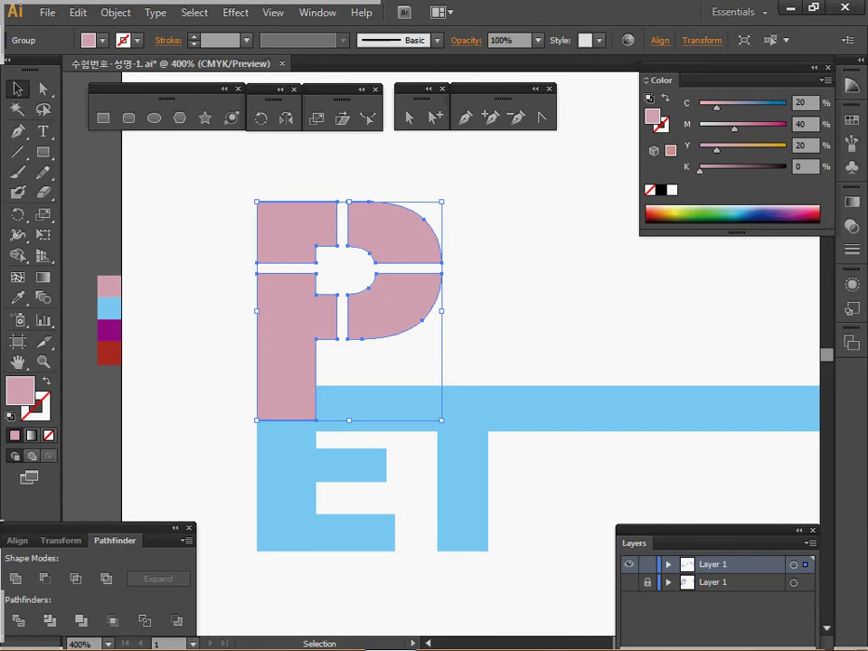
pyautogui.hotkey('ctrl', 'shift', 'a')
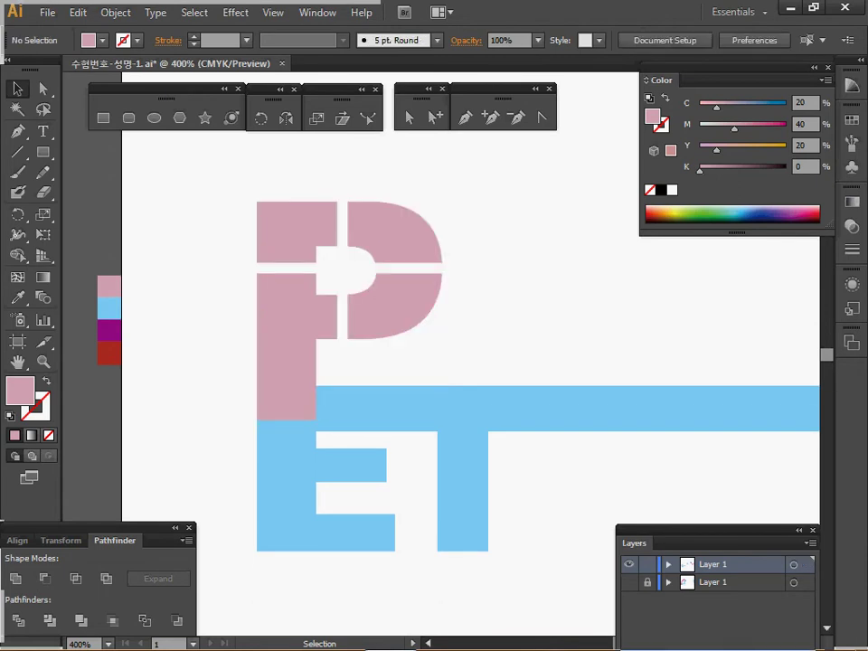
# Step: Show the reference in outline view and trace its wavy line across E and T with the Pen tool, extending past both letters
pyautogui.moveTo(507, 334); pyautogui.dragTo(440, 309)
pyautogui.keyDown('ctrl'); pyautogui.click(508, 375); pyautogui.keyUp('ctrl')
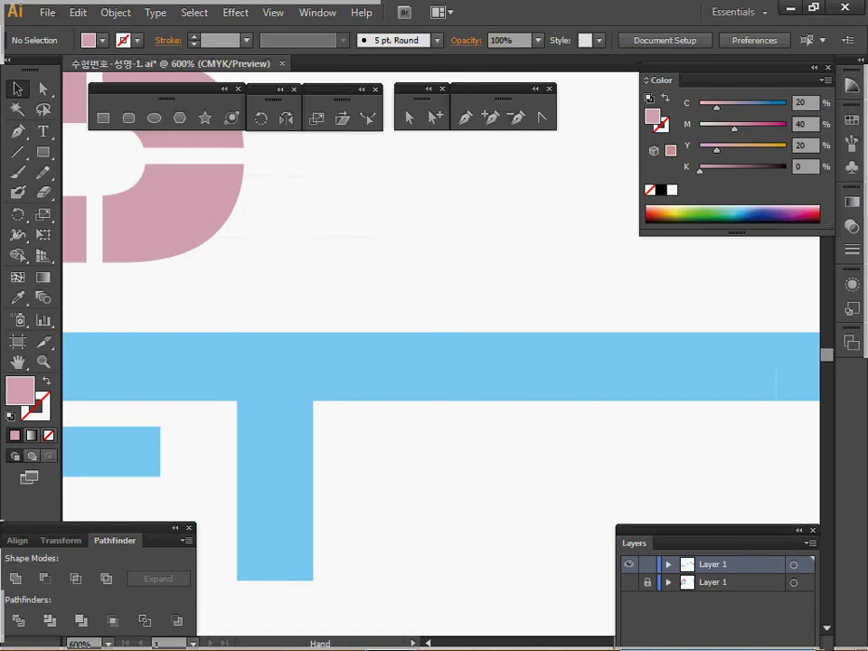
pyautogui.moveTo(508, 375); pyautogui.dragTo(702, 357)
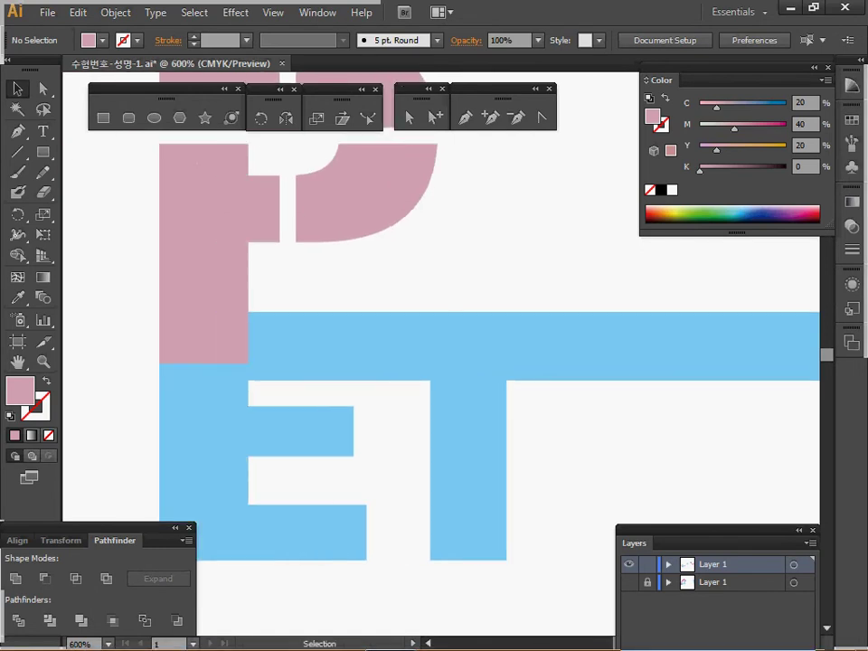
pyautogui.hotkey('ctrl', 'y')
pyautogui.click(630, 583)
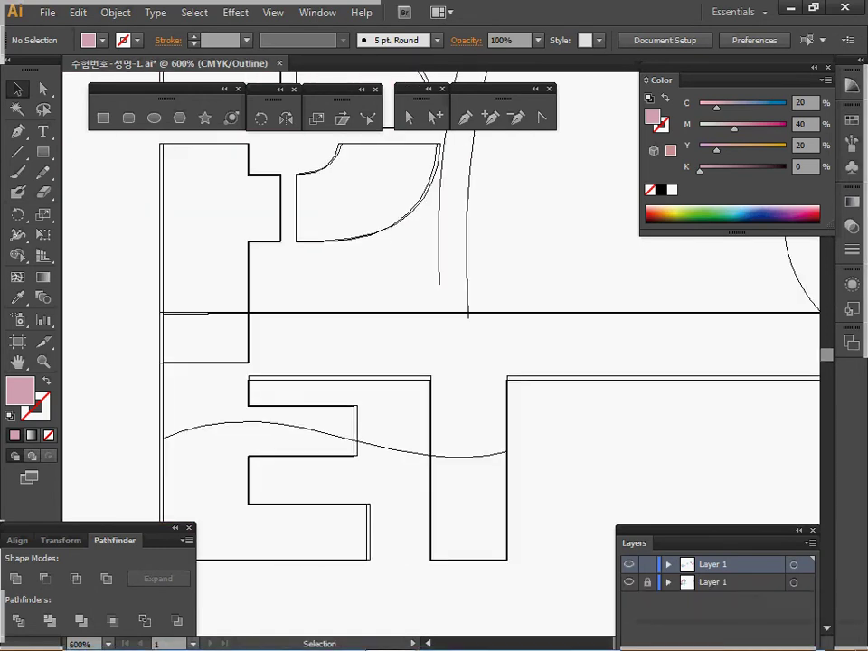
pyautogui.keyDown('ctrl'); pyautogui.keyDown('alt'); pyautogui.click(382, 432); pyautogui.keyUp('alt'); pyautogui.keyUp('ctrl')
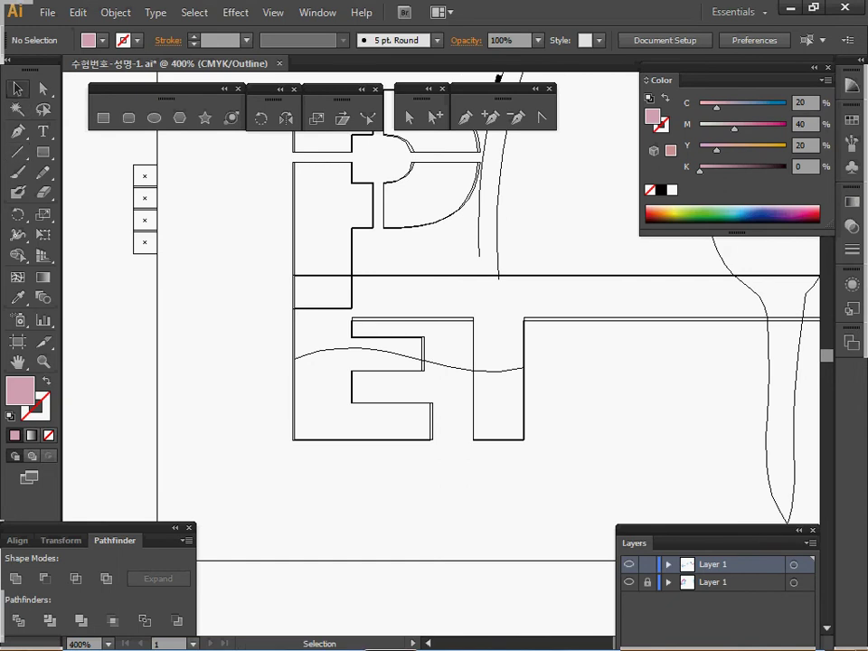
pyautogui.press('p')
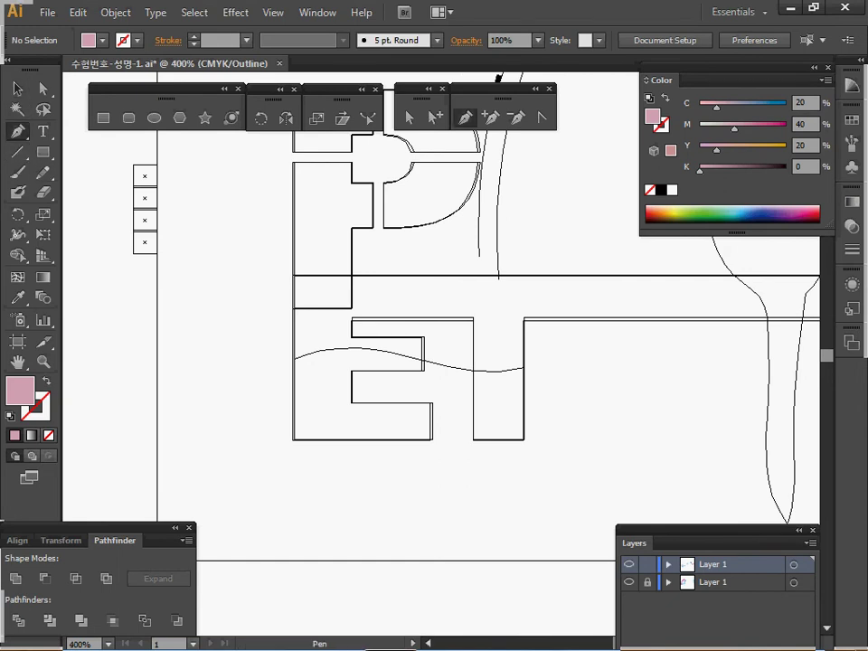
pyautogui.click(265, 369)
pyautogui.moveTo(342, 346); pyautogui.dragTo(378, 350)
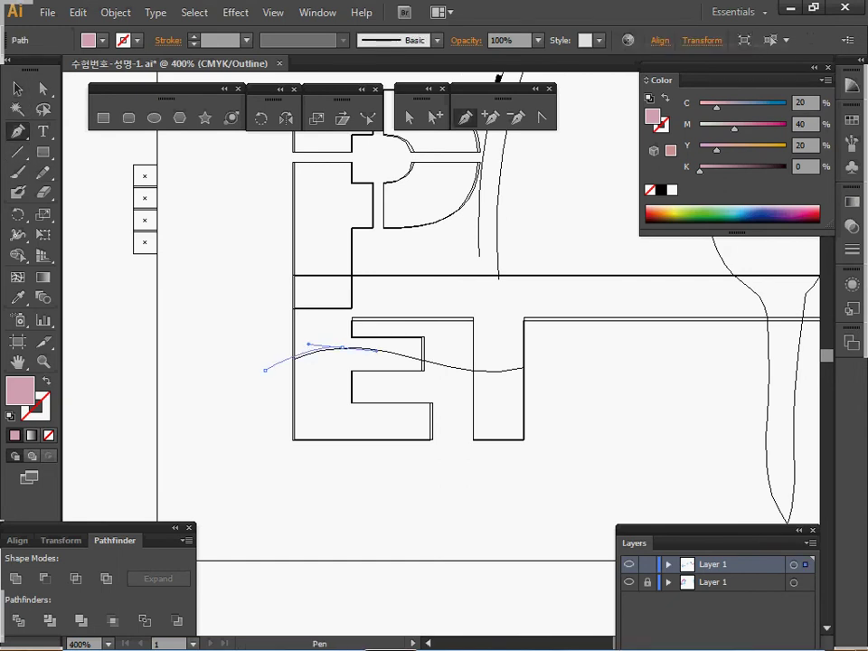
pyautogui.moveTo(453, 367); pyautogui.dragTo(484, 371)
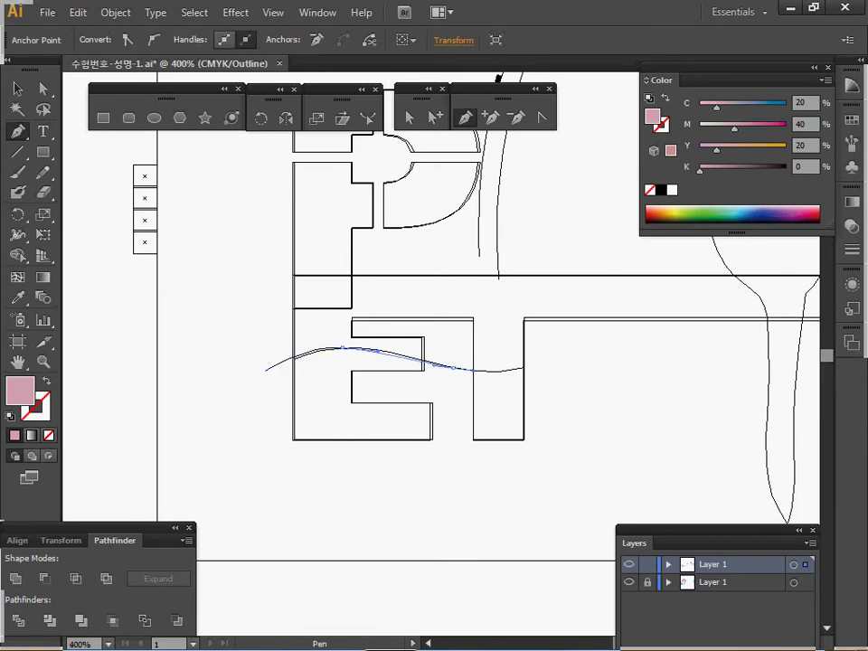
pyautogui.moveTo(562, 351); pyautogui.dragTo(586, 330)
# Step: Hide the reference layer, return to preview view and swap the wavy path's fill and stroke
pyautogui.click(630, 582)
pyautogui.hotkey('ctrl', 'y')
pyautogui.moveTo(542, 407); pyautogui.dragTo(431, 418)
pyautogui.press('space')
pyautogui.hotkey('shift', 'x')
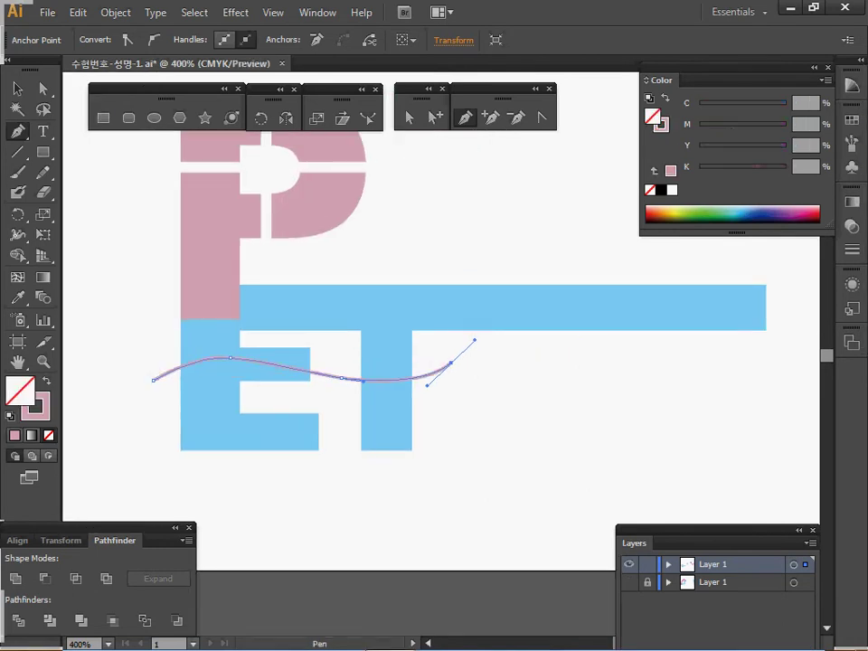
# Step: Select all the lettering with the wavy path and divide the shapes along their overlaps
pyautogui.keyDown('ctrl'); pyautogui.keyDown('alt'); pyautogui.click(404, 382); pyautogui.keyUp('alt'); pyautogui.keyUp('ctrl')
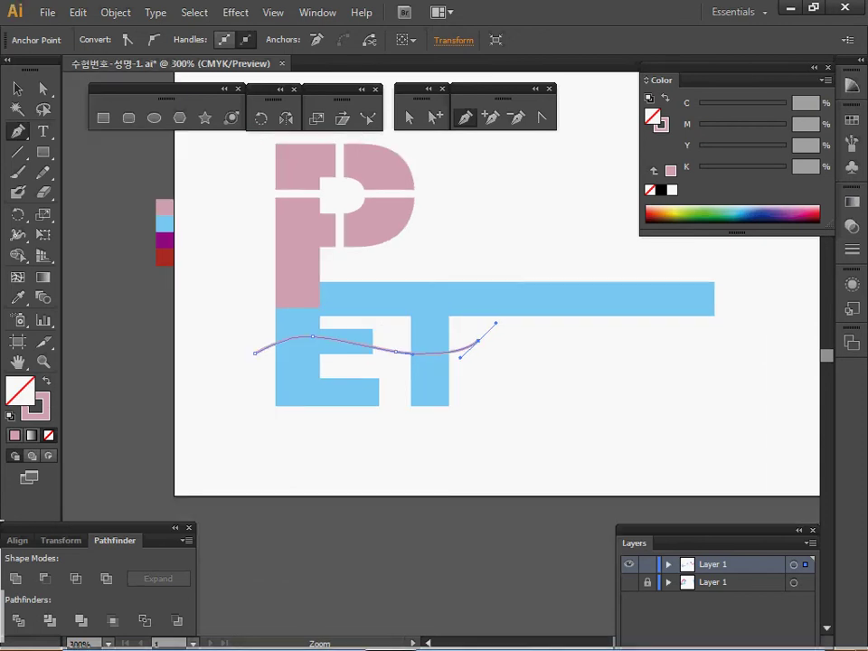
pyautogui.moveTo(403, 382); pyautogui.dragTo(363, 433)
pyautogui.press('space')
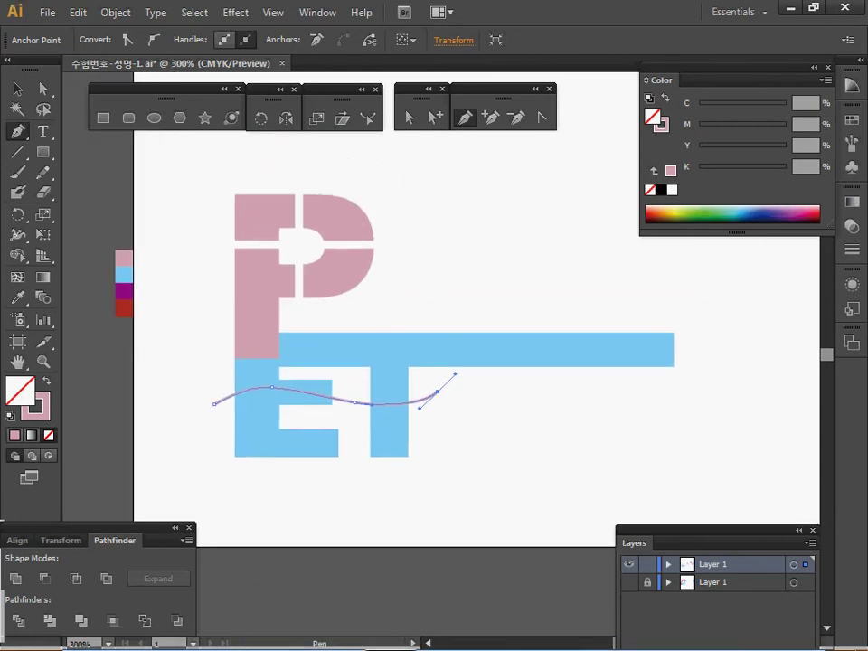
pyautogui.moveTo(390, 633)
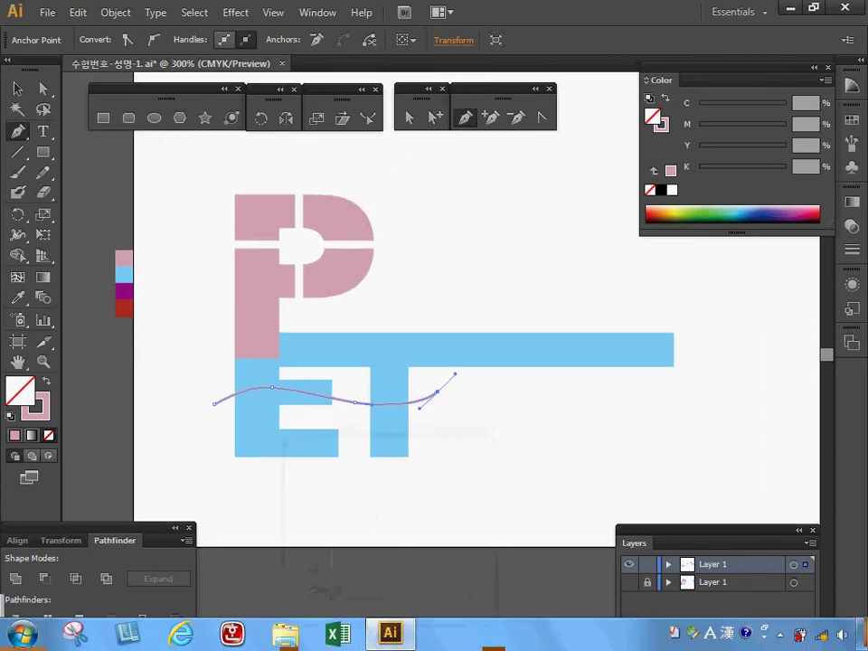
pyautogui.press('v')
pyautogui.hotkey('ctrl', 'a')
pyautogui.press('p')
pyautogui.click(18, 620)
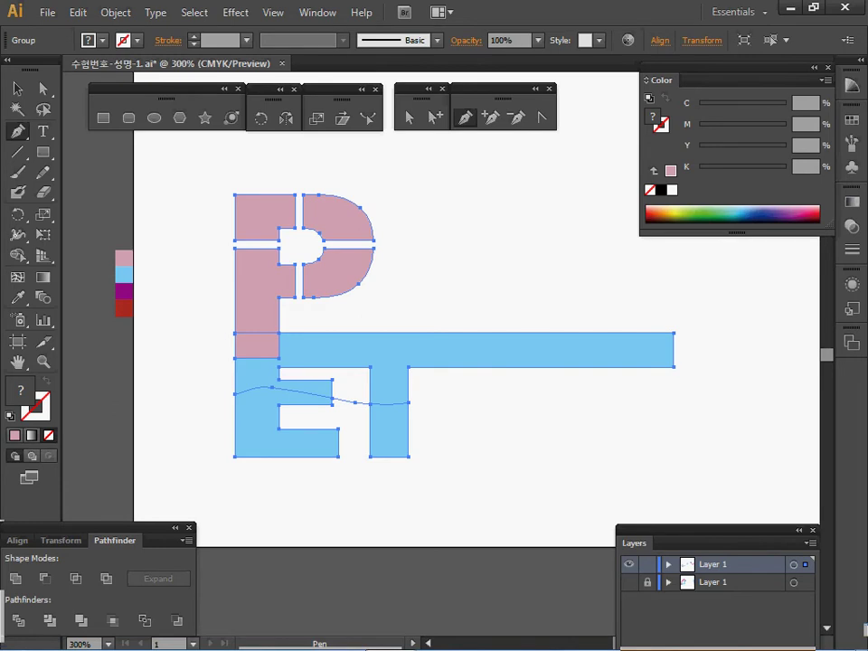
pyautogui.press('v')
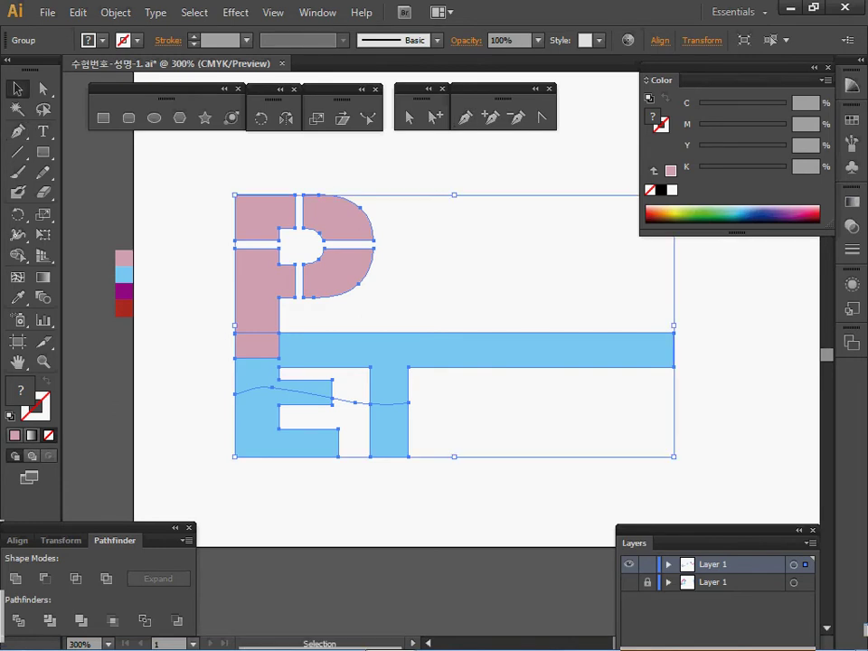
# Step: Isolate the divided group and fill the piece where P overlaps E with the purple swatch's colour
pyautogui.doubleClick(312, 389)
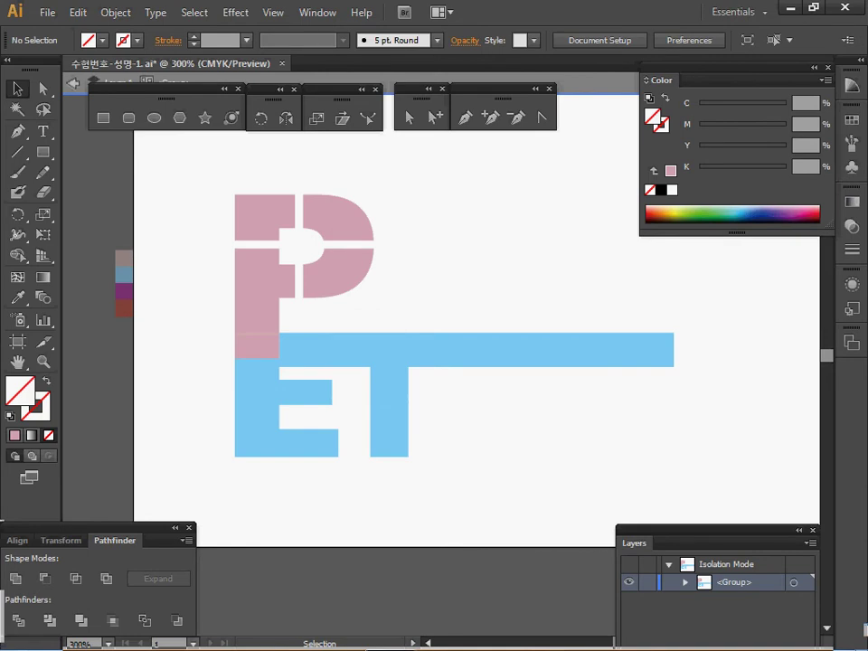
pyautogui.click(256, 347)
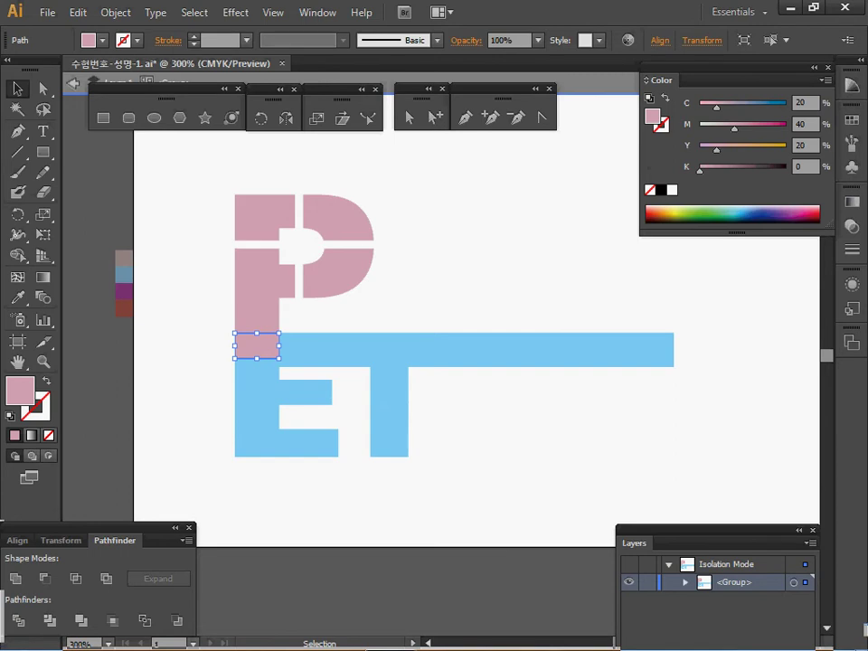
pyautogui.press('i')
pyautogui.click(124, 308)
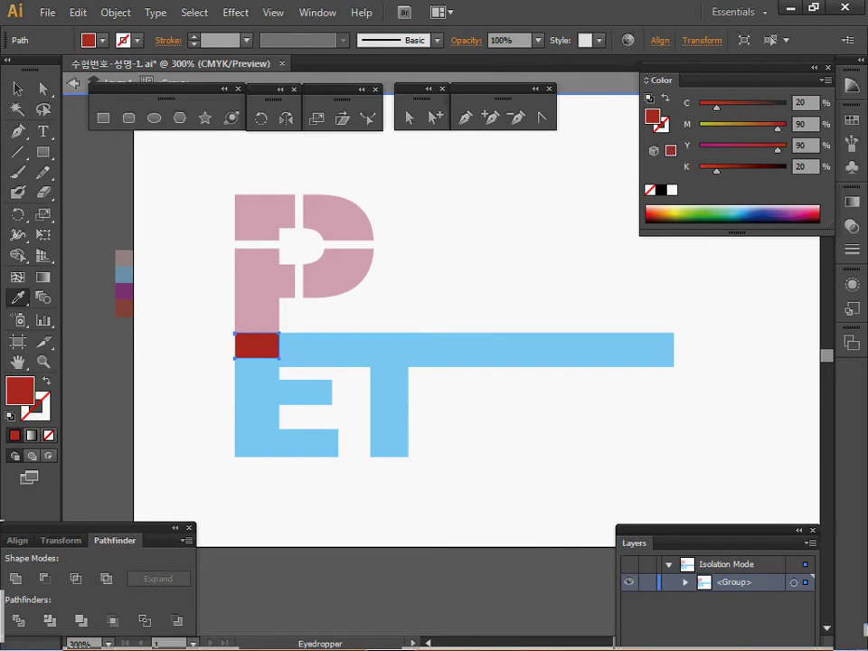
pyautogui.click(124, 290)
# Step: Fill the parts of E and T below the wavy line with the dark red swatch's colour
pyautogui.press('v')
pyautogui.keyDown('ctrl'); pyautogui.click(257, 423); pyautogui.keyUp('ctrl')
pyautogui.keyDown('ctrl'); pyautogui.keyDown('shift'); pyautogui.click(389, 432); pyautogui.keyUp('shift'); pyautogui.keyUp('ctrl')
pyautogui.click(124, 309)
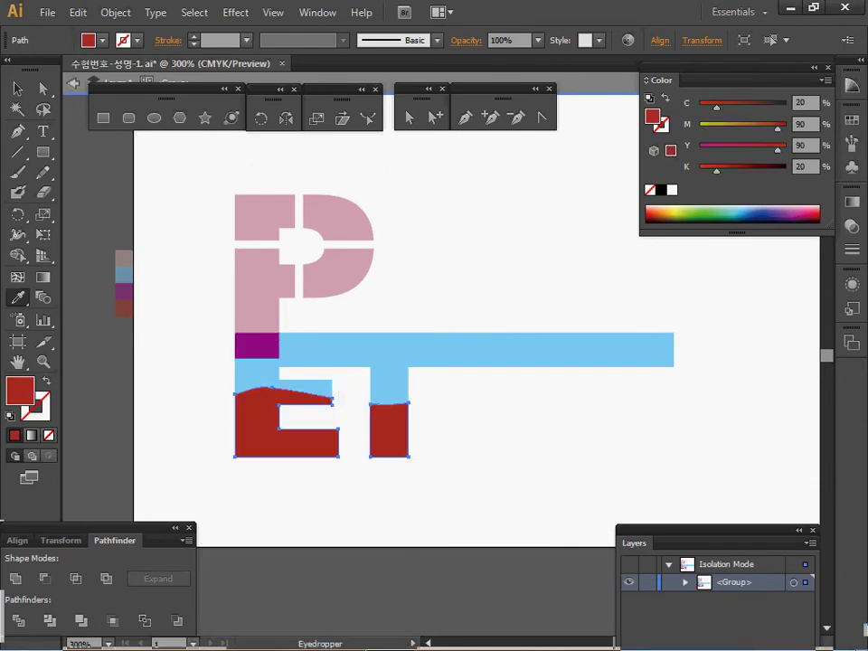
# Step: Deselect the unfilled piece between E and T, exit the divided group's isolation mode and save the document
pyautogui.keyDown('ctrl'); pyautogui.click(351, 402); pyautogui.keyUp('ctrl')
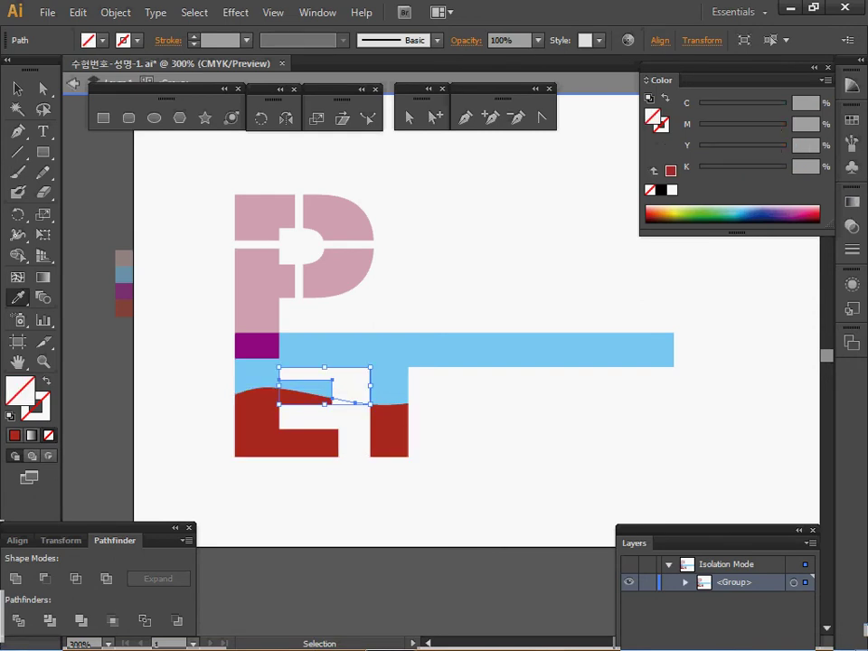
pyautogui.keyDown('ctrl'); pyautogui.click(471, 427); pyautogui.keyUp('ctrl')
pyautogui.moveTo(348, 426); pyautogui.dragTo(356, 382)
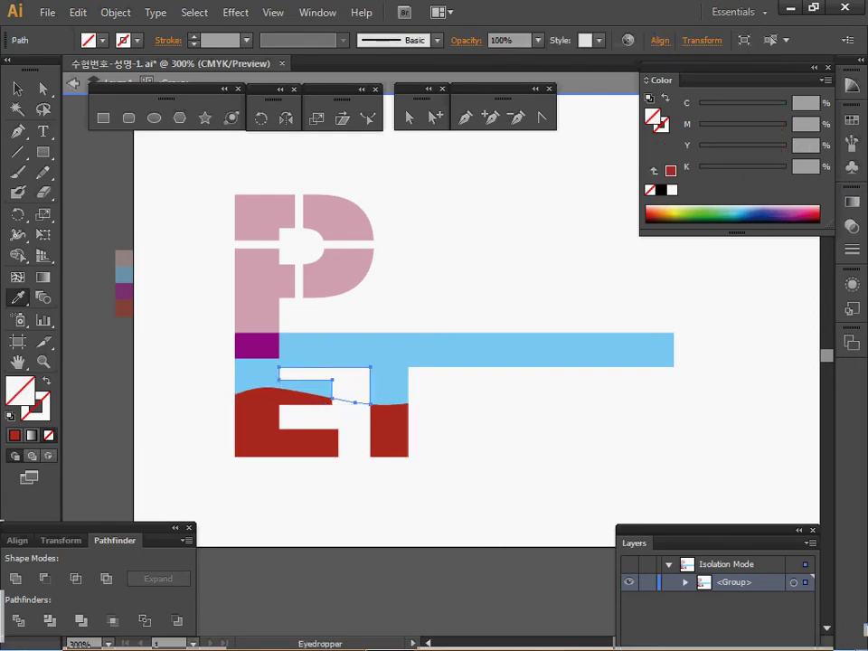
pyautogui.hotkey('ctrl', 'shift', 'a')
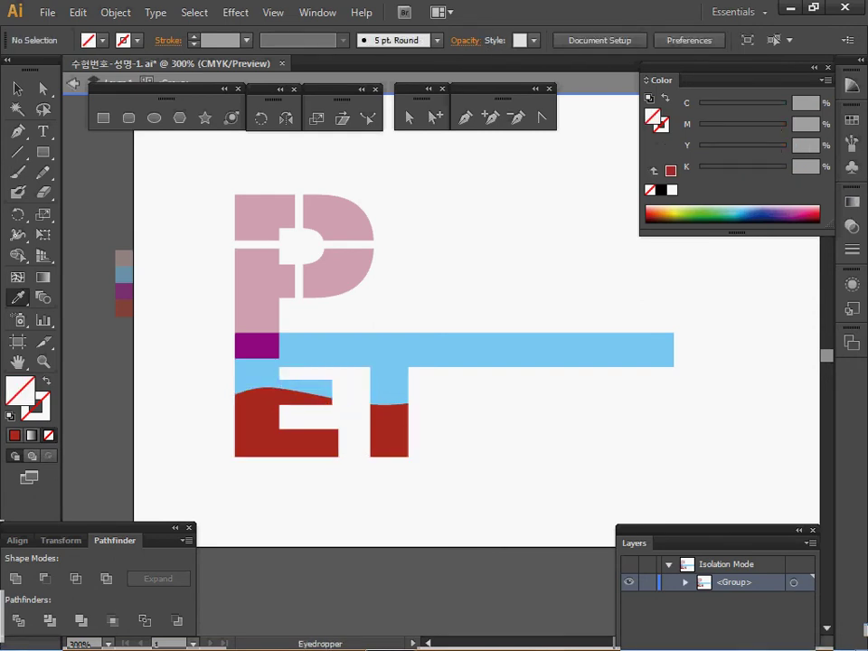
pyautogui.press('Escape')
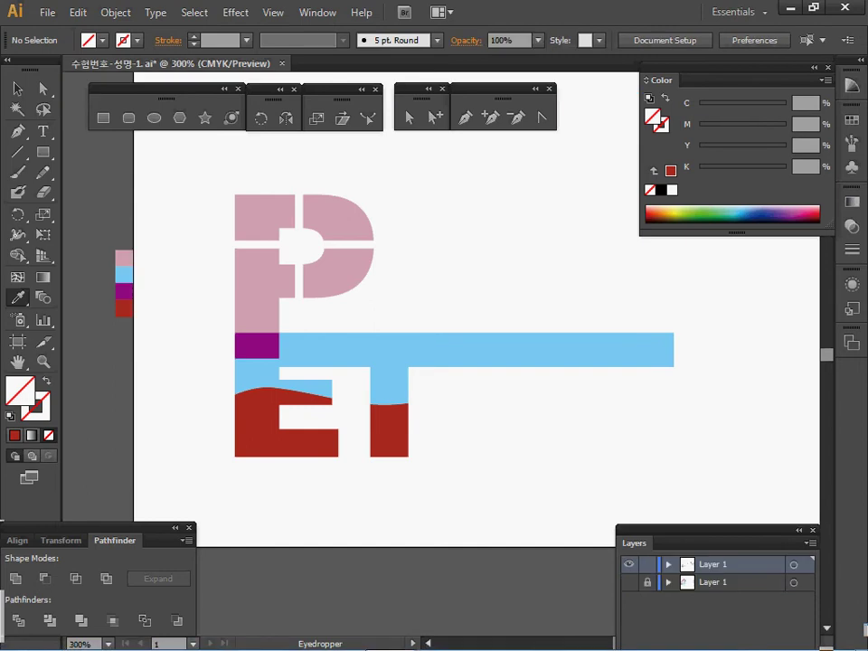
pyautogui.press('v')
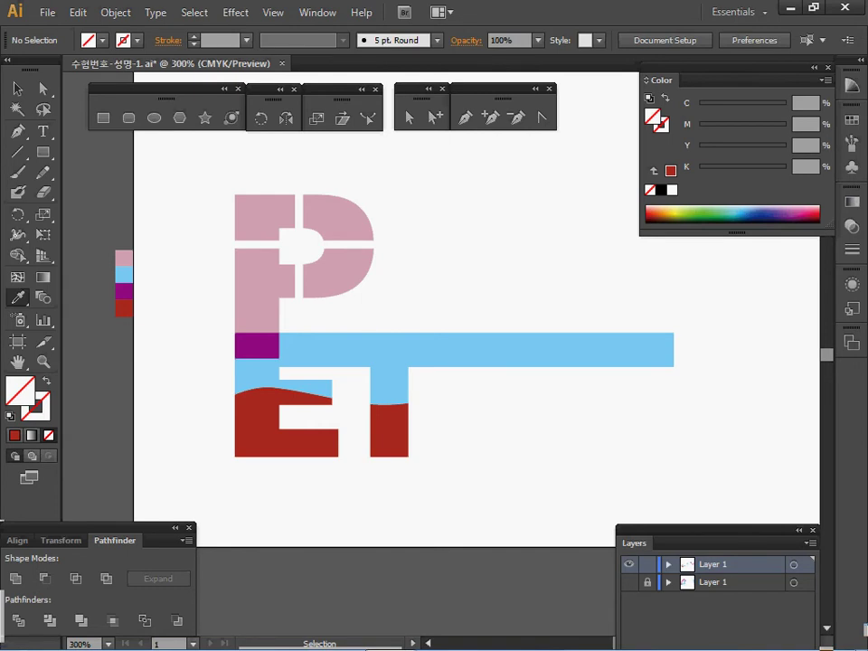
pyautogui.hotkey('ctrl', 's')
# Step: Show the reference layer again, switch it to preview view and unlock it
pyautogui.keyDown('ctrl'); pyautogui.keyDown('alt'); pyautogui.click(493, 329); pyautogui.keyUp('alt'); pyautogui.keyUp('ctrl')
pyautogui.moveTo(493, 330); pyautogui.dragTo(428, 336)
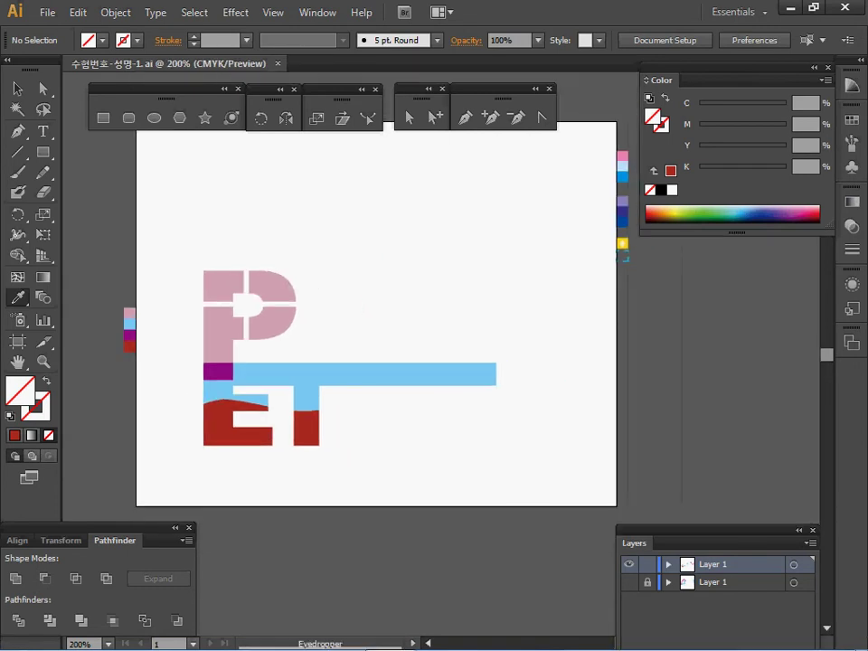
pyautogui.keyDown('ctrl'); pyautogui.keyDown('alt'); pyautogui.click(515, 342); pyautogui.keyUp('alt'); pyautogui.keyUp('ctrl')
pyautogui.moveTo(516, 342); pyautogui.dragTo(412, 349)
pyautogui.moveTo(100, 233); pyautogui.dragTo(24, 267)
pyautogui.click(629, 582)
pyautogui.moveTo(452, 407); pyautogui.dragTo(574, 407)
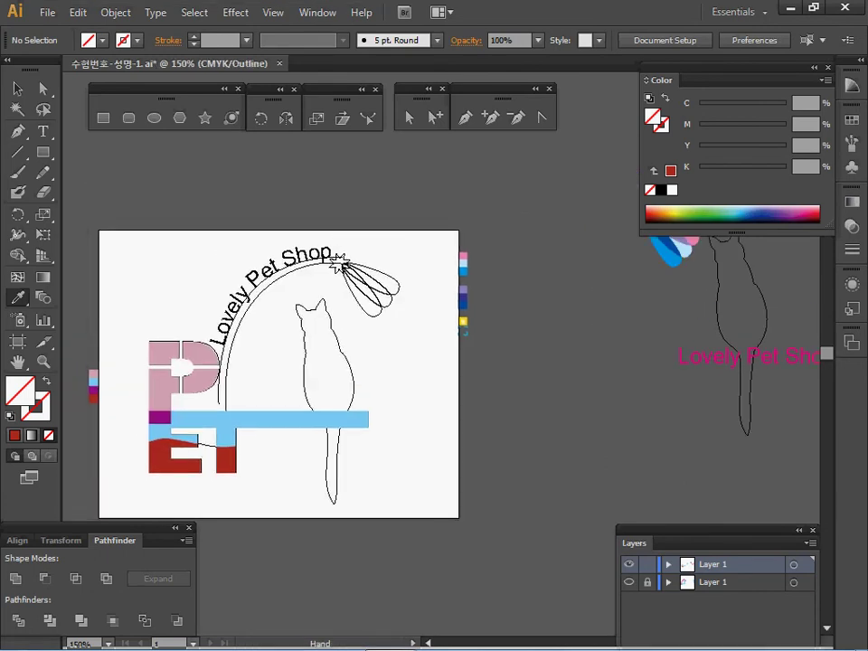
pyautogui.hotkey('ctrl', 'y')
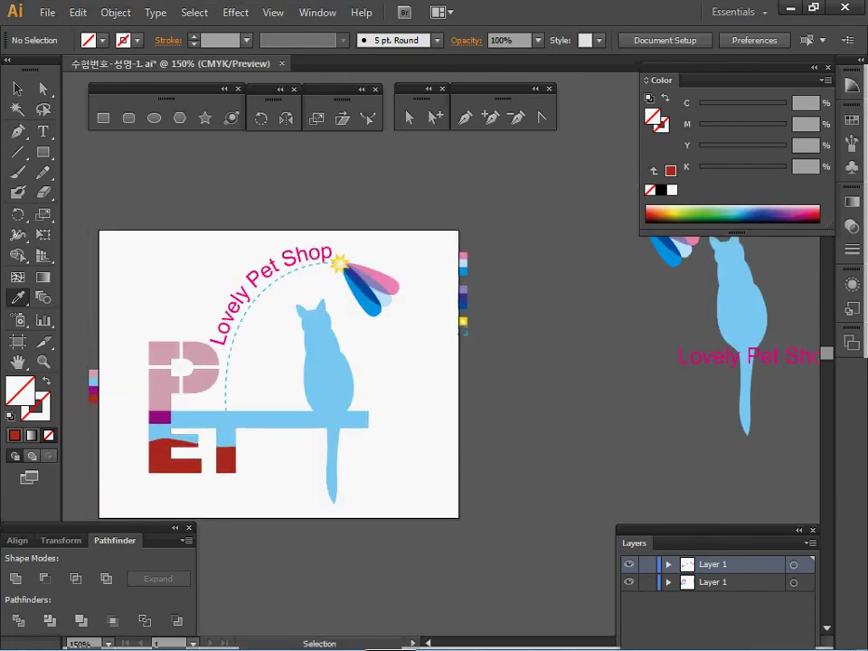
# Step: Copy the cat silhouette from the reference layer, hide that layer and paste the cat in place on the artwork layer
pyautogui.keyDown('ctrl'); pyautogui.click(327, 372); pyautogui.keyUp('ctrl')
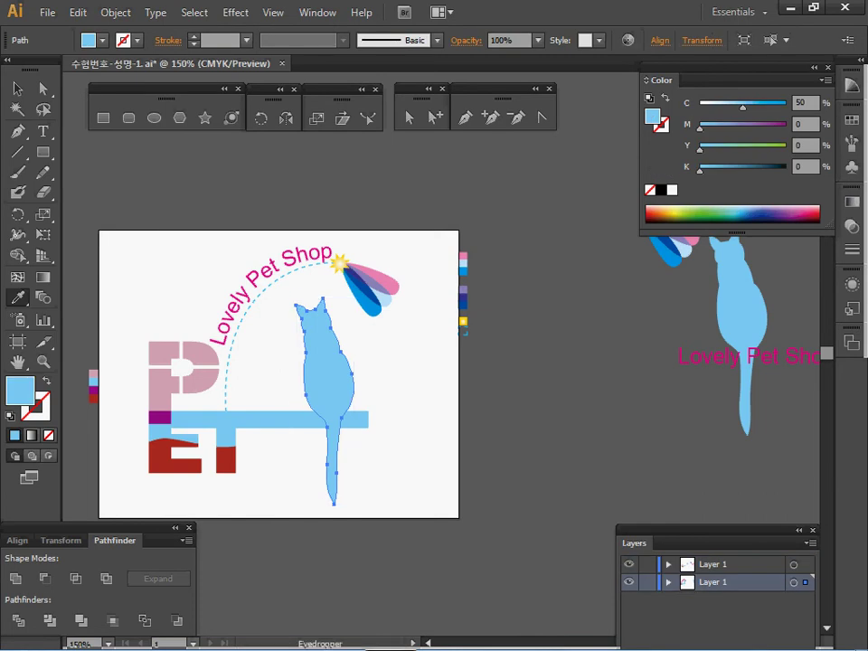
pyautogui.click(628, 583)
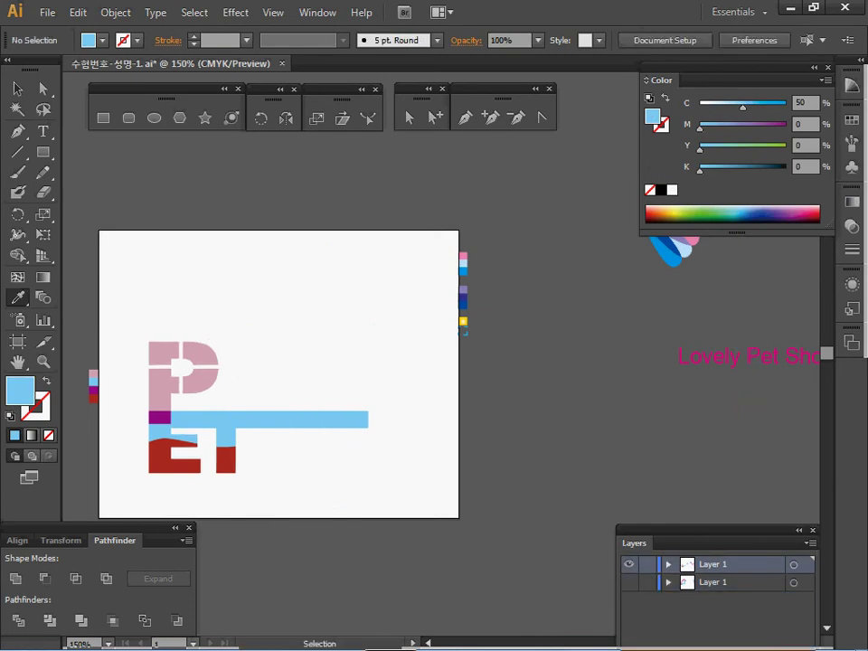
pyautogui.hotkey('ctrl', 'f')
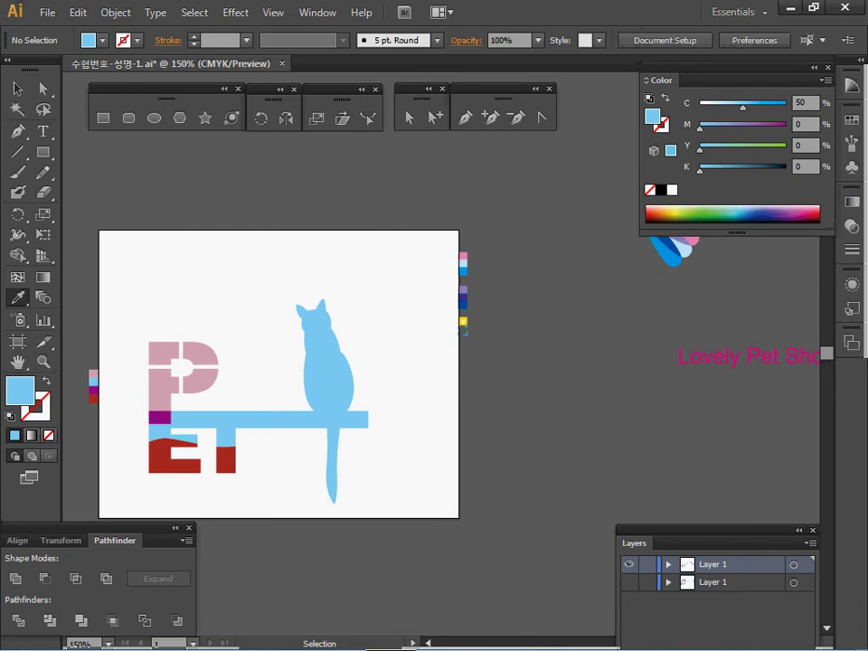
# Step: Draw an ellipse 17 mm wide and 5 mm high above the cat, with the default white fill and black stroke
pyautogui.keyDown('ctrl'); pyautogui.click(362, 407); pyautogui.keyUp('ctrl')
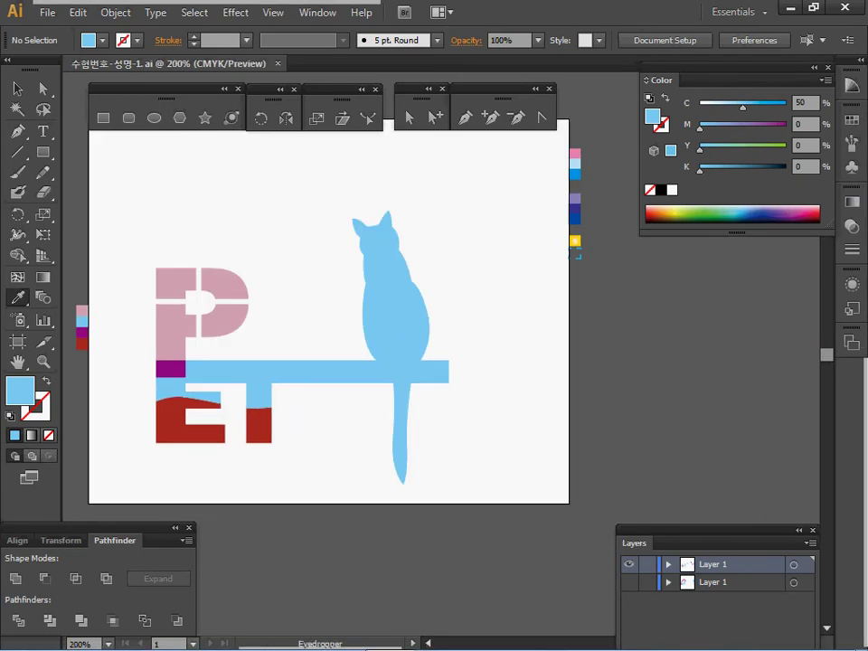
pyautogui.press('space')
pyautogui.moveTo(362, 407); pyautogui.dragTo(347, 473)
pyautogui.press('space')
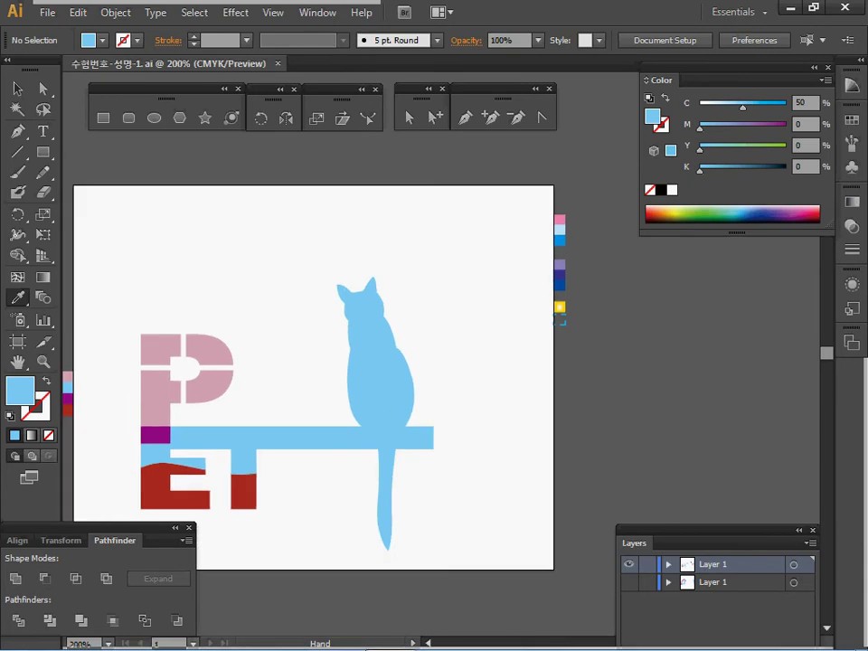
pyautogui.press('space')
pyautogui.hotkey('ctrl', '=')
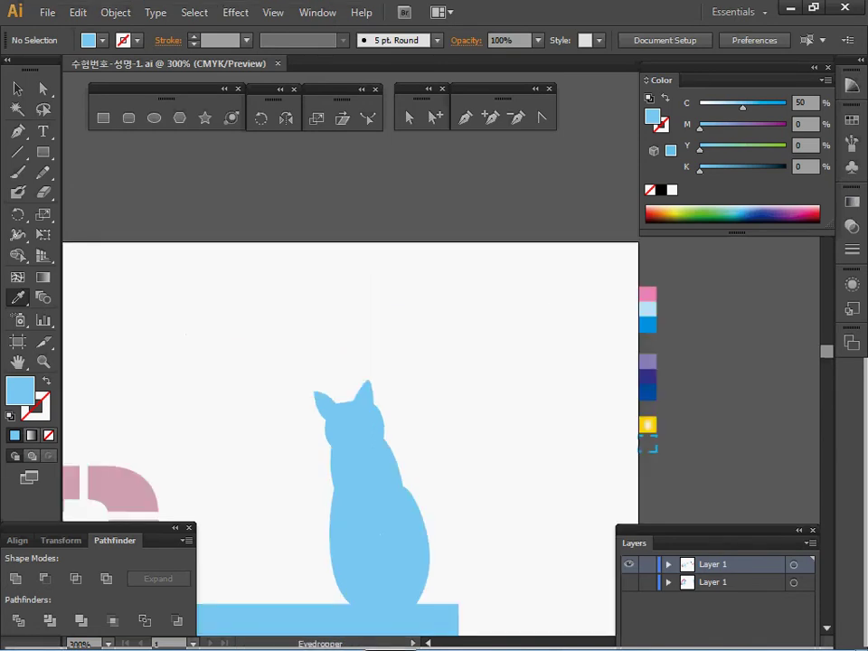
pyautogui.press('l')
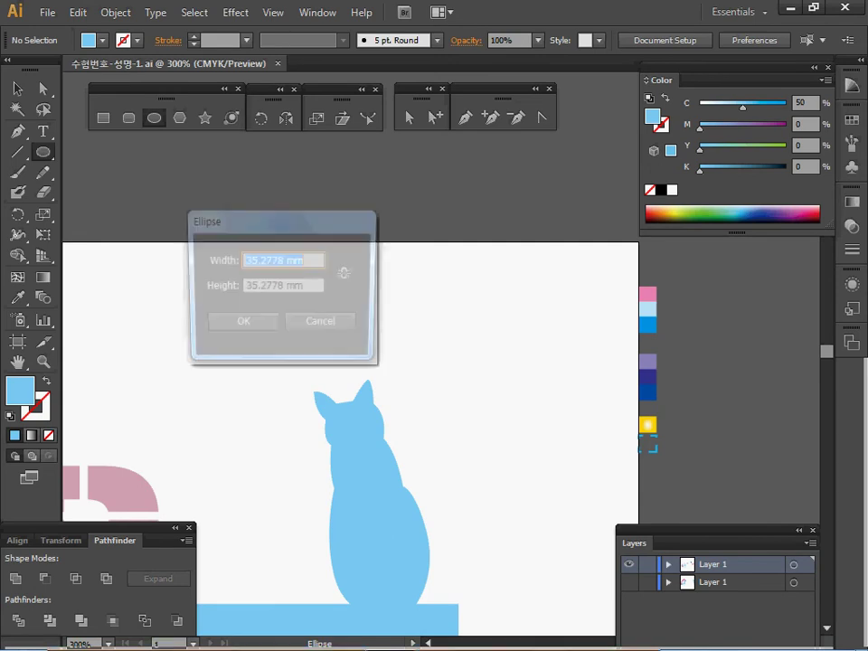
pyautogui.write('17')
pyautogui.press('Tab')
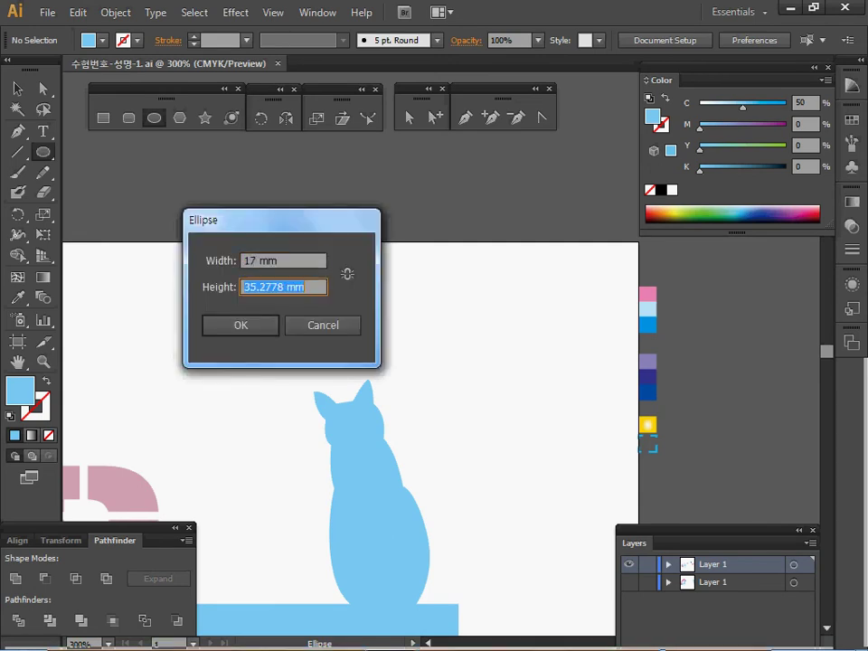
pyautogui.write('5')
pyautogui.press('Return')
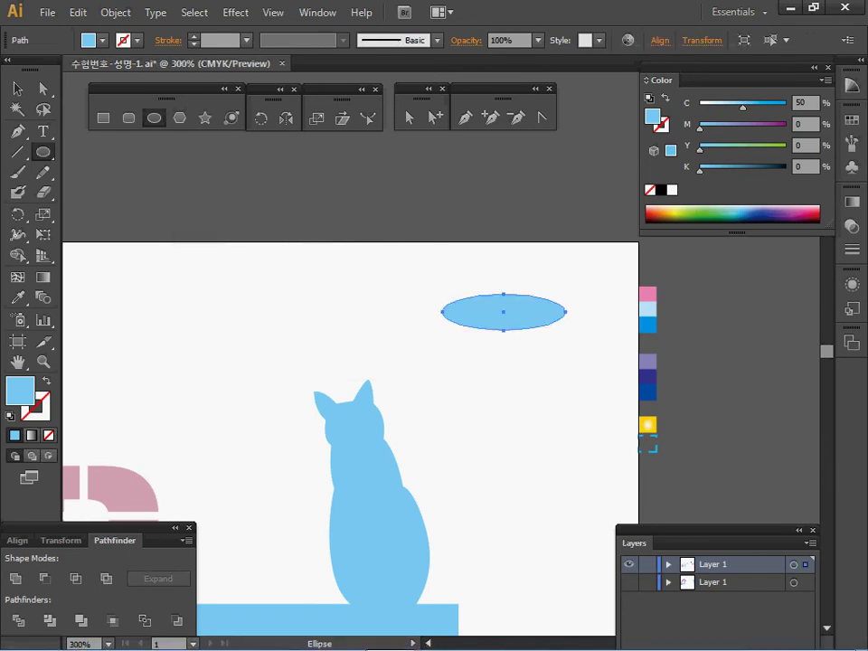
pyautogui.press('d')
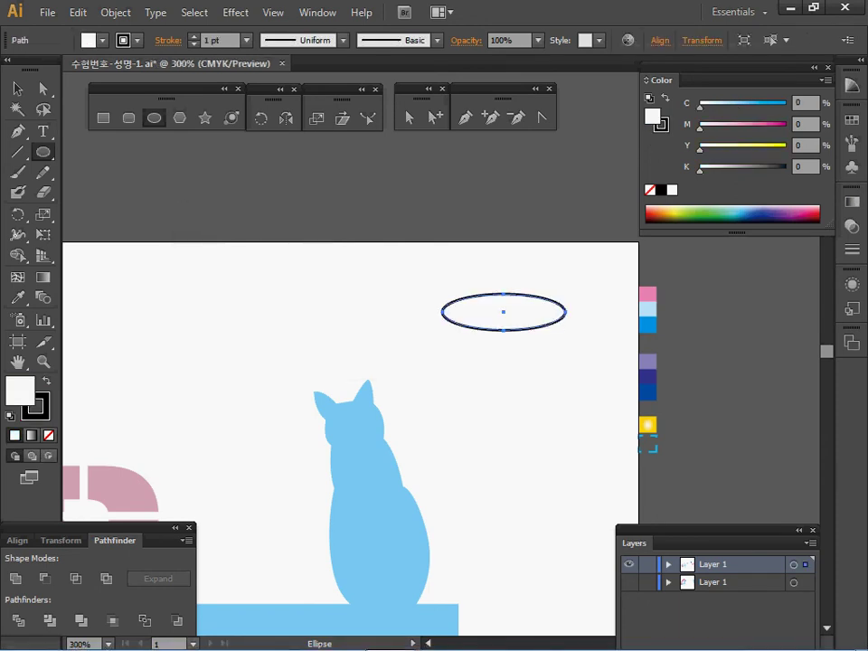
# Step: Shift the ellipse's upper and lower anchor points horizontally to the right to shape it into a petal
pyautogui.hotkey('ctrl', '+')
pyautogui.hotkey('ctrl', '+')
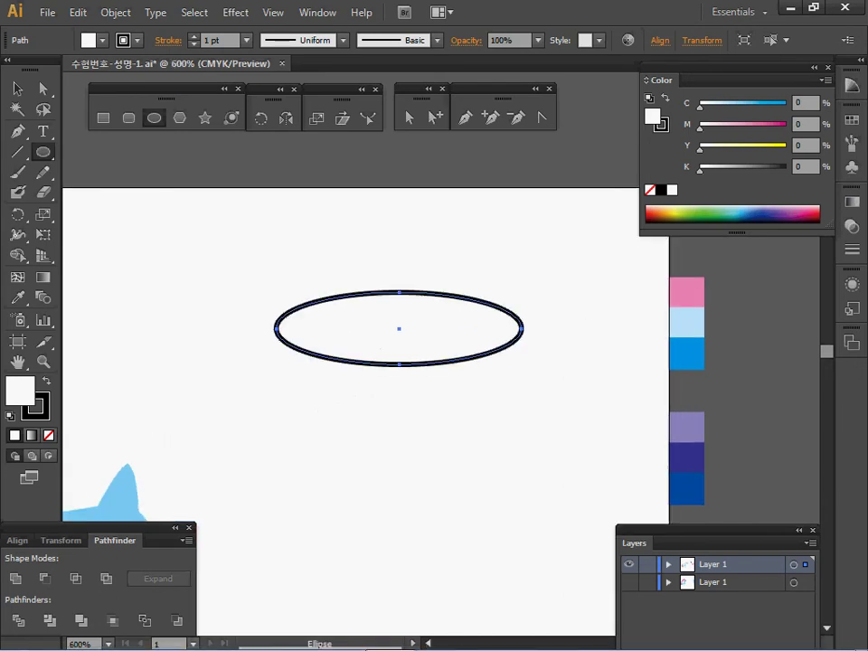
pyautogui.press('a')
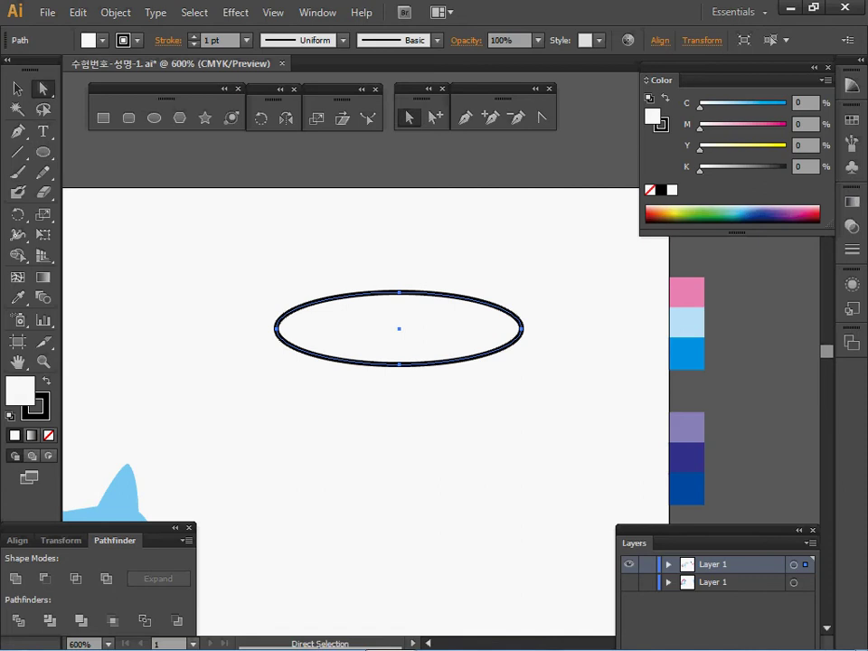
pyautogui.moveTo(371, 261); pyautogui.dragTo(427, 408)
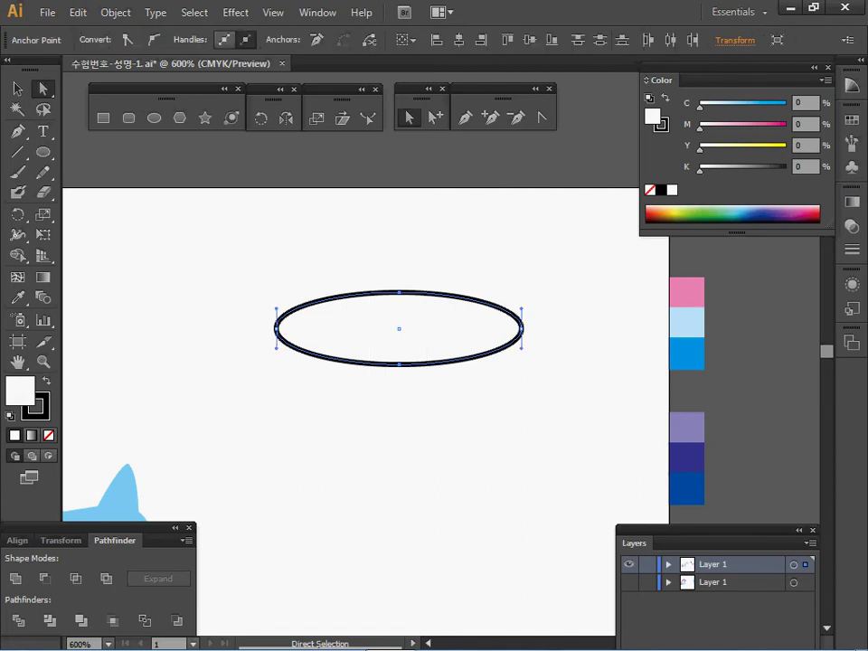
pyautogui.moveTo(399, 364); pyautogui.dragTo(435, 364)
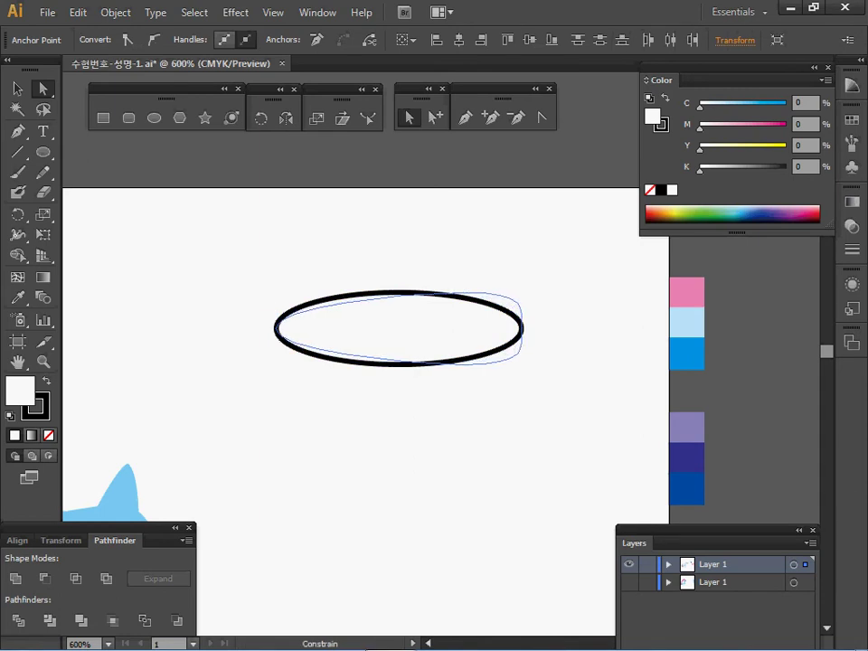
pyautogui.moveTo(450, 364); pyautogui.dragTo(450, 365)
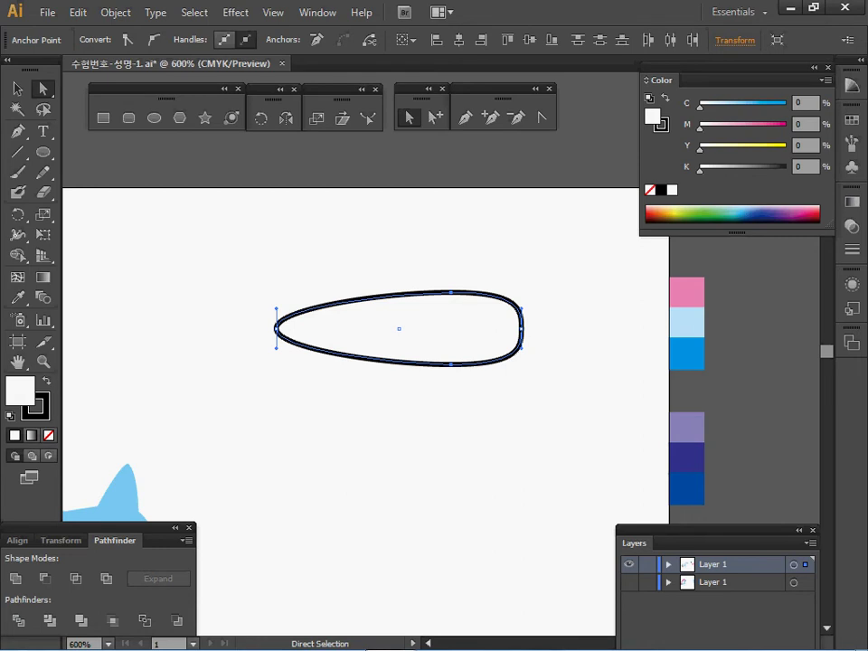
# Step: Make two further copies of the petal, each rotated -15° about its pointed left end
pyautogui.press('v')
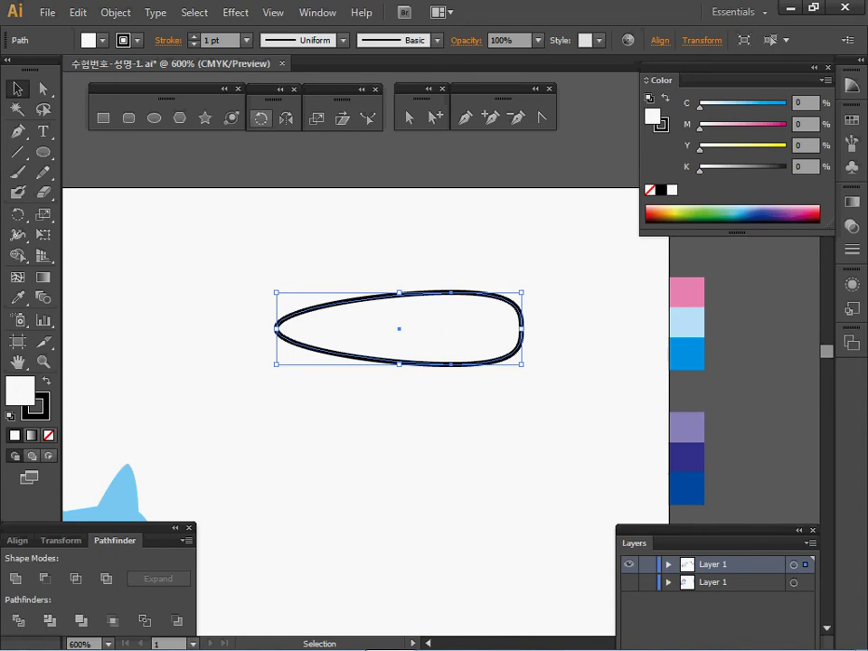
pyautogui.press('r')
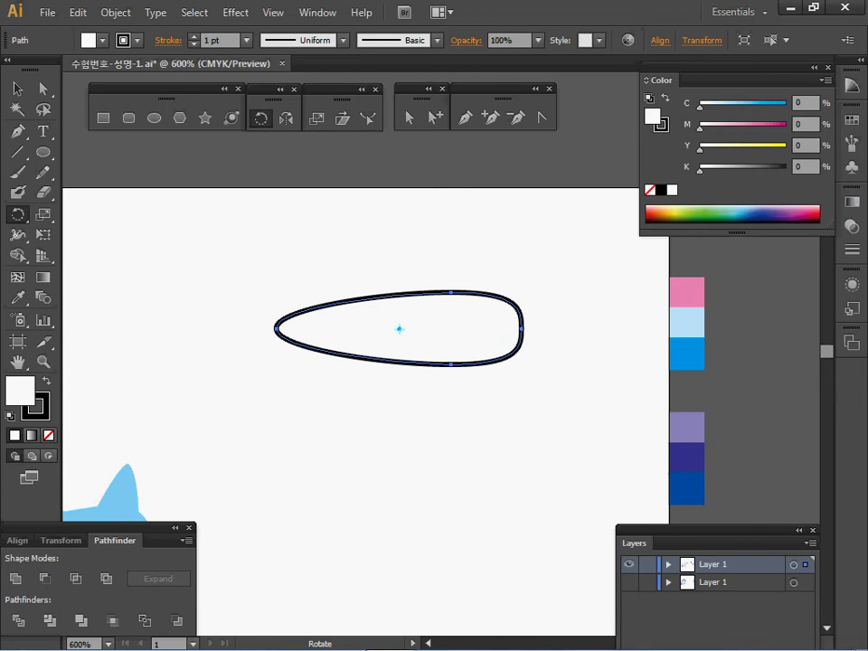
pyautogui.keyDown('alt'); pyautogui.click(276, 329); pyautogui.keyUp('alt')
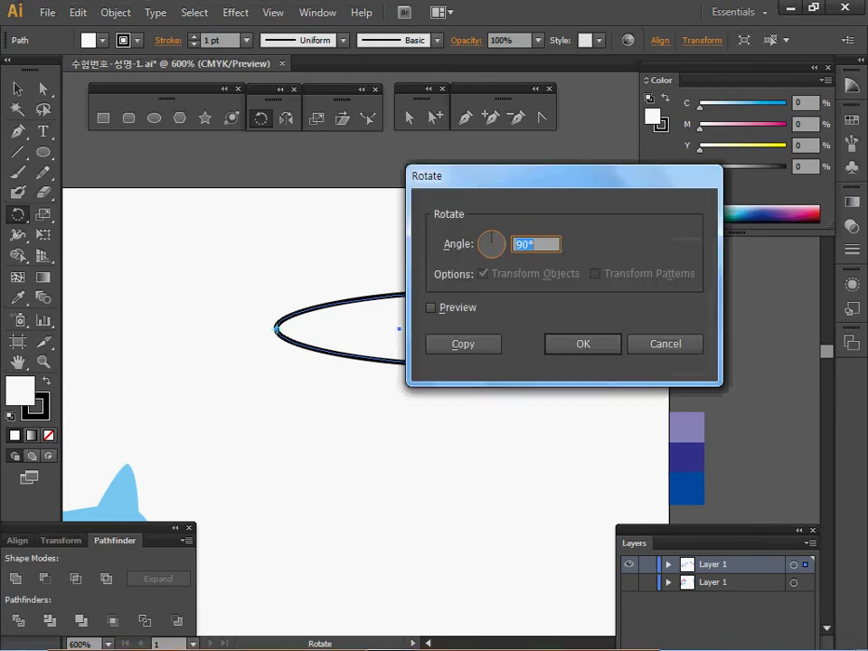
pyautogui.moveTo(470, 176); pyautogui.dragTo(404, 338)
pyautogui.write('-15')
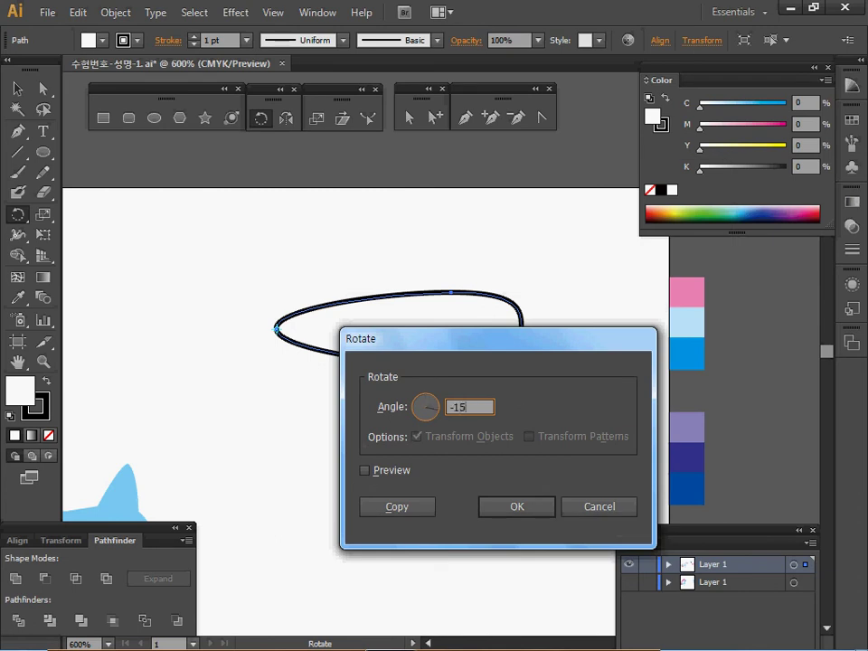
pyautogui.hotkey('alt', 'c')
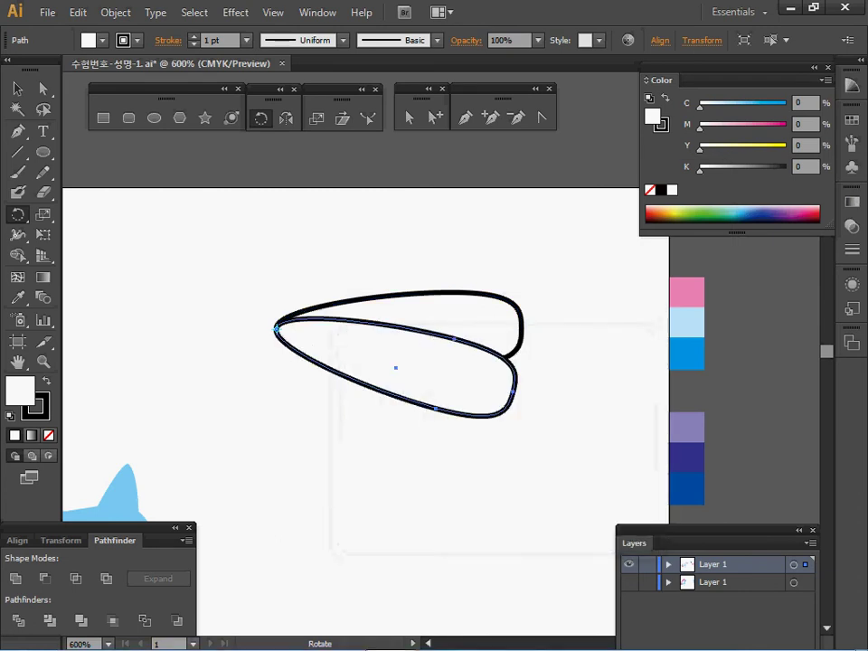
pyautogui.hotkey('ctrl', 'd')
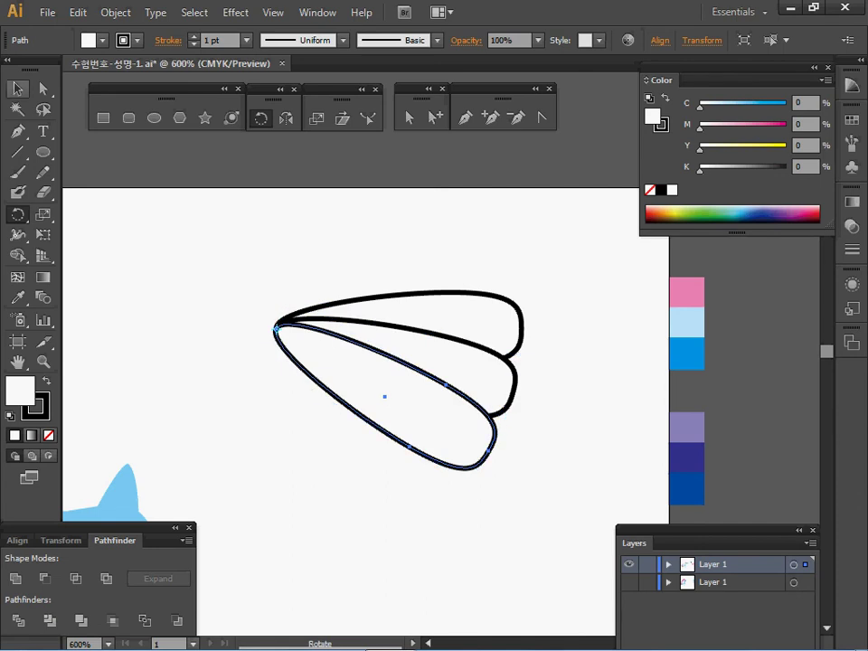
# Step: Select all three petals, divide them along their overlaps and deselect the result
pyautogui.moveTo(261, 245); pyautogui.dragTo(368, 272)
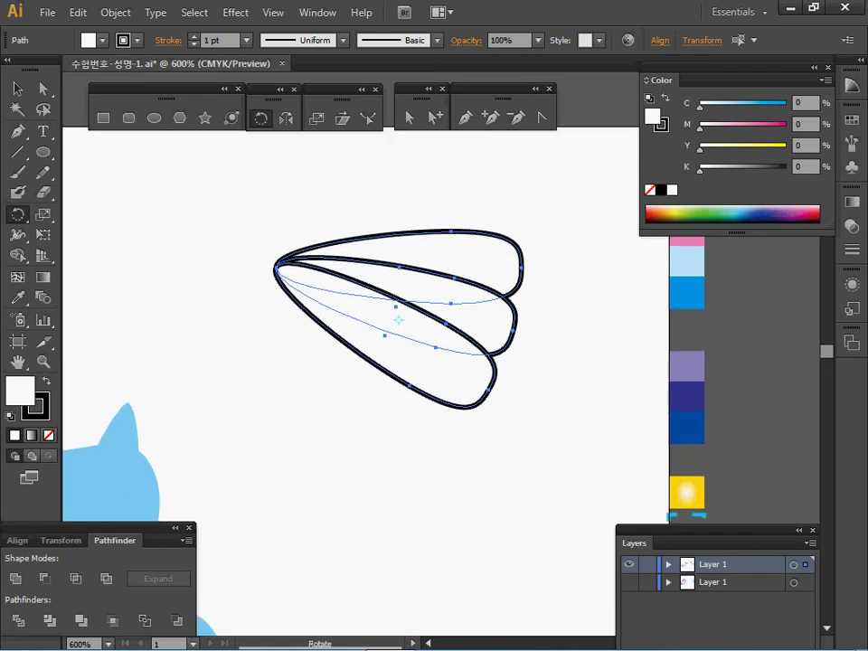
pyautogui.hotkey('ctrl', 'g')
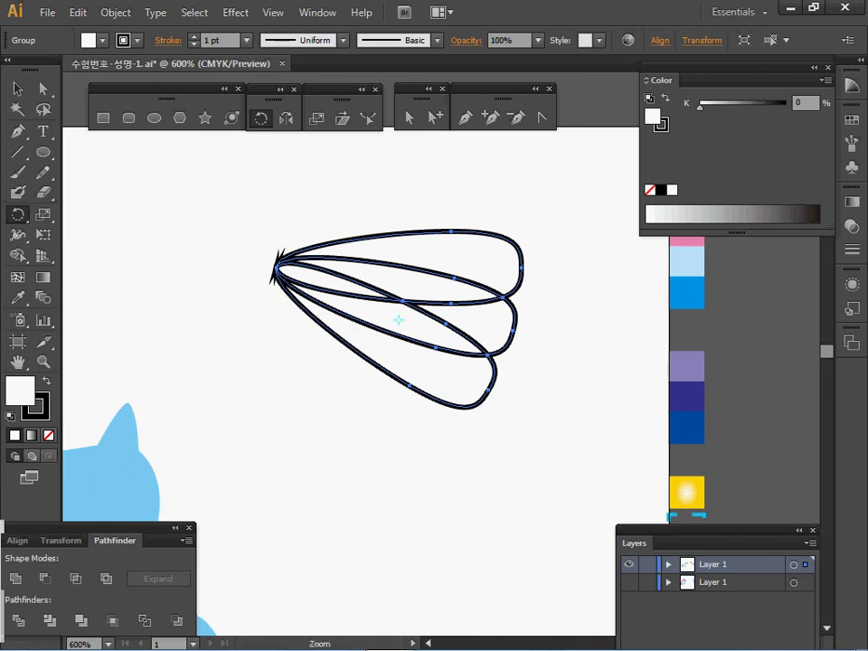
pyautogui.keyDown('ctrl'); pyautogui.keyDown('alt'); pyautogui.click(392, 359); pyautogui.keyUp('alt'); pyautogui.keyUp('ctrl')
pyautogui.moveTo(391, 359); pyautogui.dragTo(259, 340)
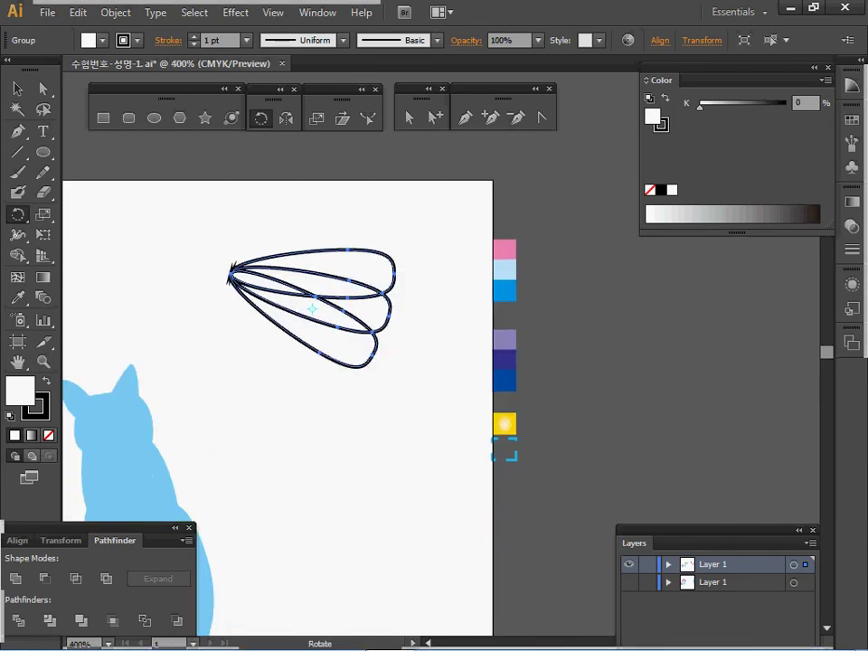
pyautogui.hotkey('ctrl', 'shift', 'a')
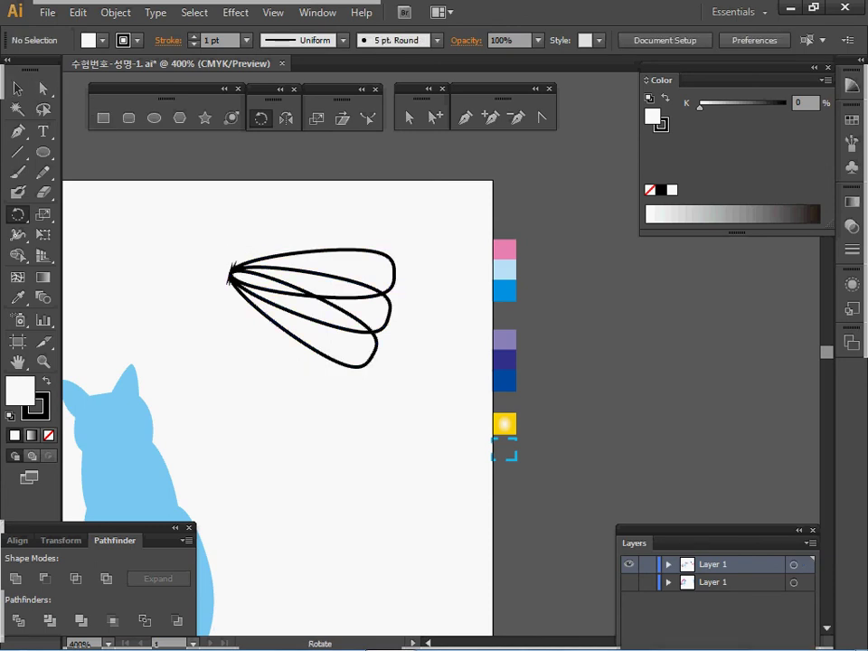
# Step: Sample the pink and light blue swatches' colours onto the uppermost piece of the divided petals
pyautogui.press('a')
pyautogui.moveTo(339, 233); pyautogui.dragTo(352, 254)
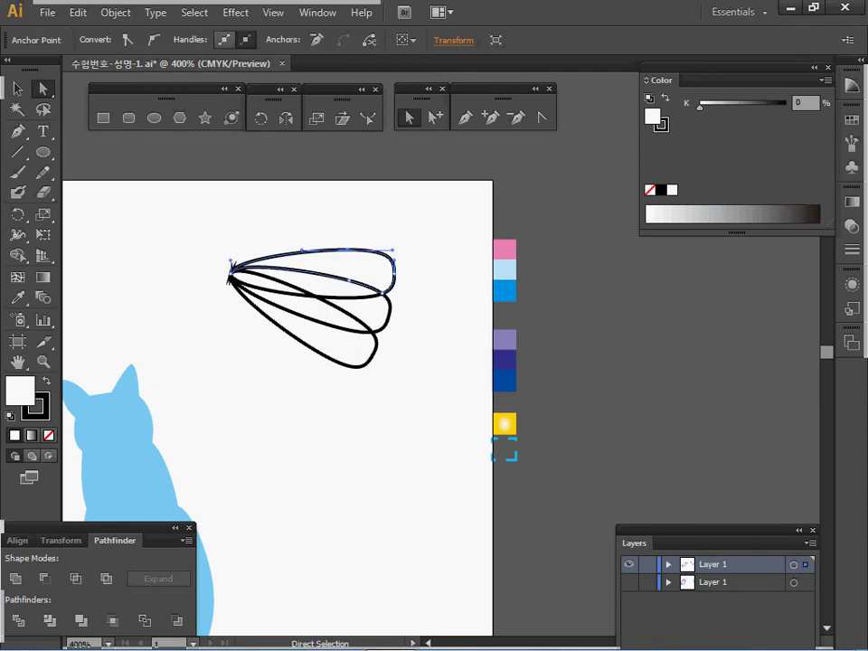
pyautogui.press('i')
pyautogui.click(503, 248)
pyautogui.press('a')
pyautogui.press('i')
pyautogui.click(503, 270)
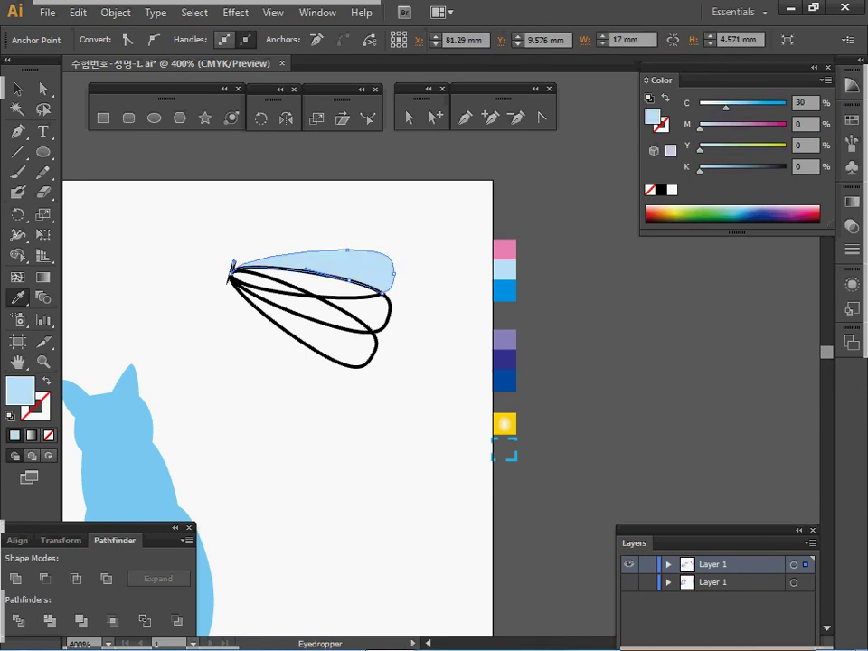
# Step: Colour the divided petals' upper overlap with the light blue swatch and the uppermost piece with the pink swatch
pyautogui.keyDown('ctrl'); pyautogui.click(334, 286); pyautogui.keyUp('ctrl')
pyautogui.click(504, 270)
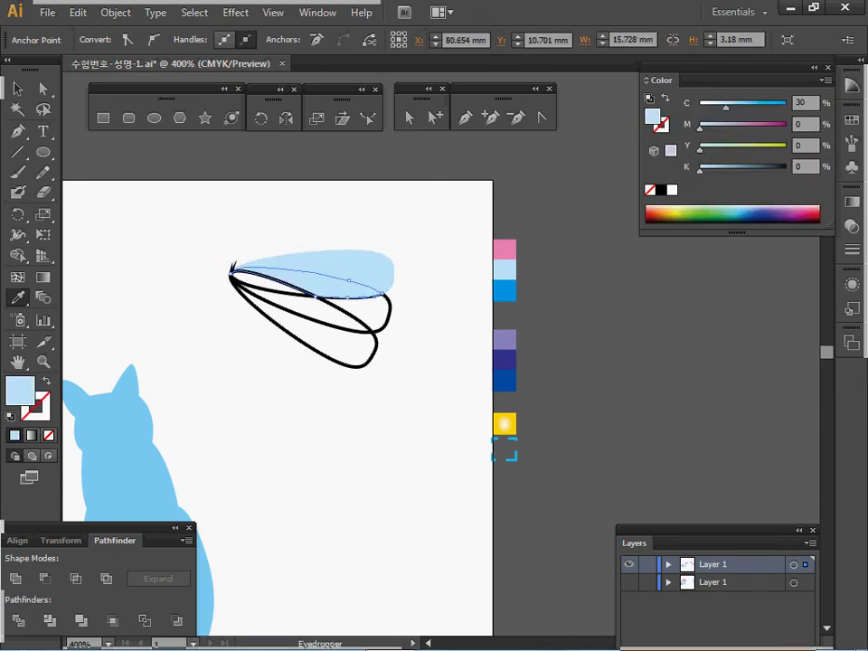
pyautogui.press('a')
pyautogui.keyDown('ctrl'); pyautogui.click(357, 265); pyautogui.keyUp('ctrl')
pyautogui.click(504, 250)
pyautogui.keyDown('ctrl'); pyautogui.click(418, 271); pyautogui.keyUp('ctrl')
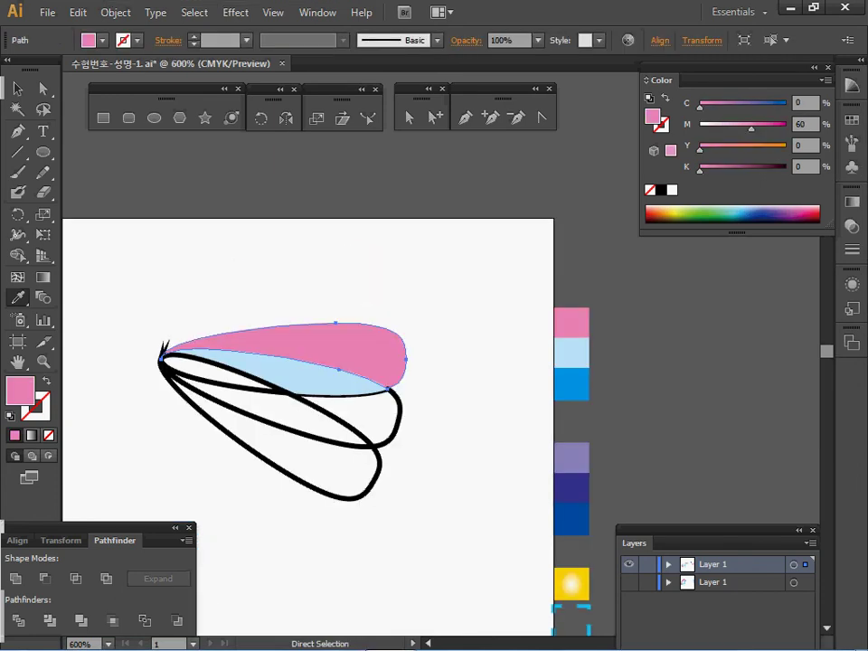
# Step: Move the finished multicoloured petal group from the pasteboard to just above the partly coloured petals
pyautogui.keyDown('ctrl'); pyautogui.keyDown('alt'); pyautogui.click(459, 324); pyautogui.keyUp('alt'); pyautogui.keyUp('ctrl')
pyautogui.moveTo(459, 324); pyautogui.dragTo(365, 202)
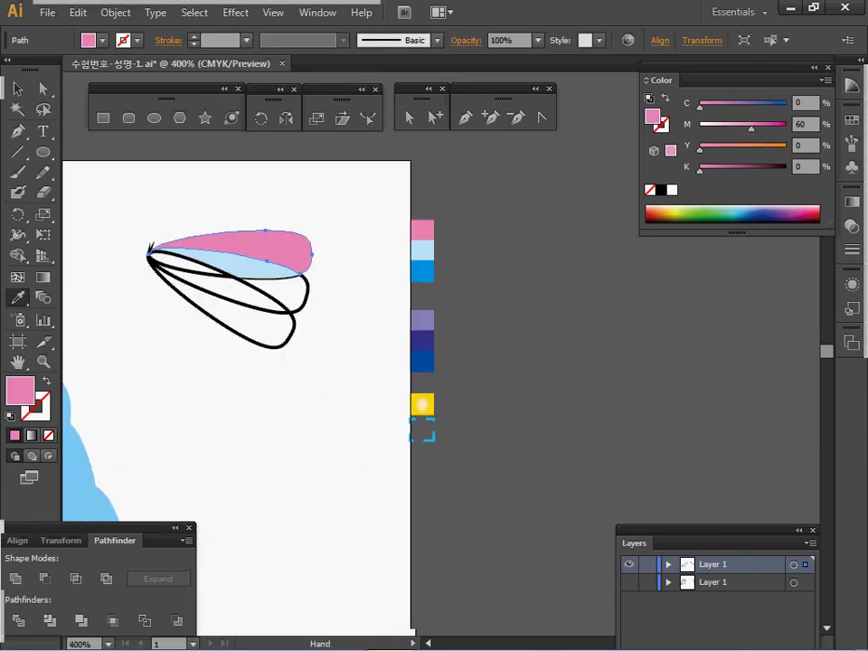
pyautogui.moveTo(517, 330); pyautogui.dragTo(492, 310)
pyautogui.keyDown('ctrl'); pyautogui.keyDown('alt'); pyautogui.click(492, 310); pyautogui.keyUp('alt'); pyautogui.keyUp('ctrl')
pyautogui.keyDown('ctrl'); pyautogui.keyDown('alt'); pyautogui.click(492, 310); pyautogui.keyUp('alt'); pyautogui.keyUp('ctrl')
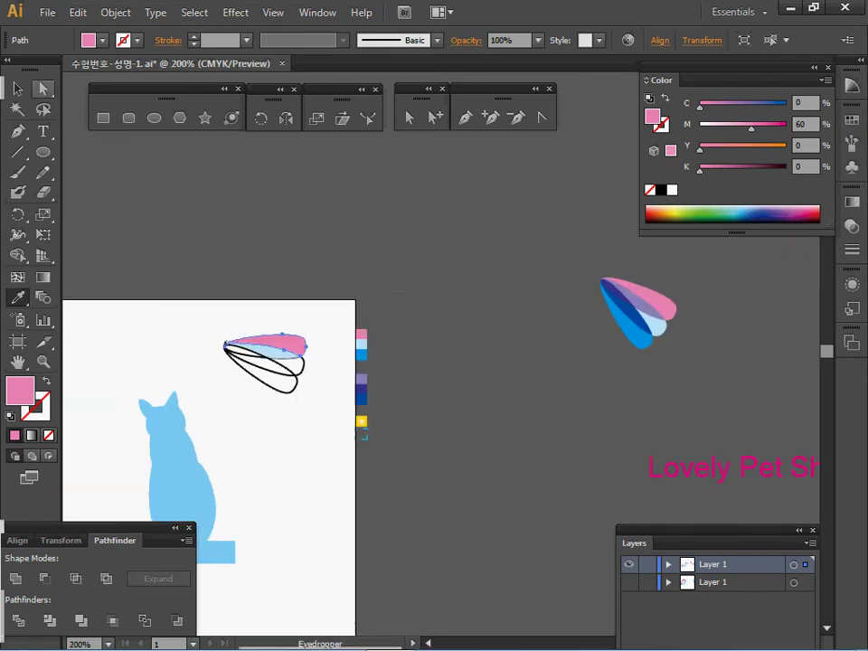
pyautogui.press('v')
pyautogui.moveTo(580, 244); pyautogui.dragTo(290, 294)
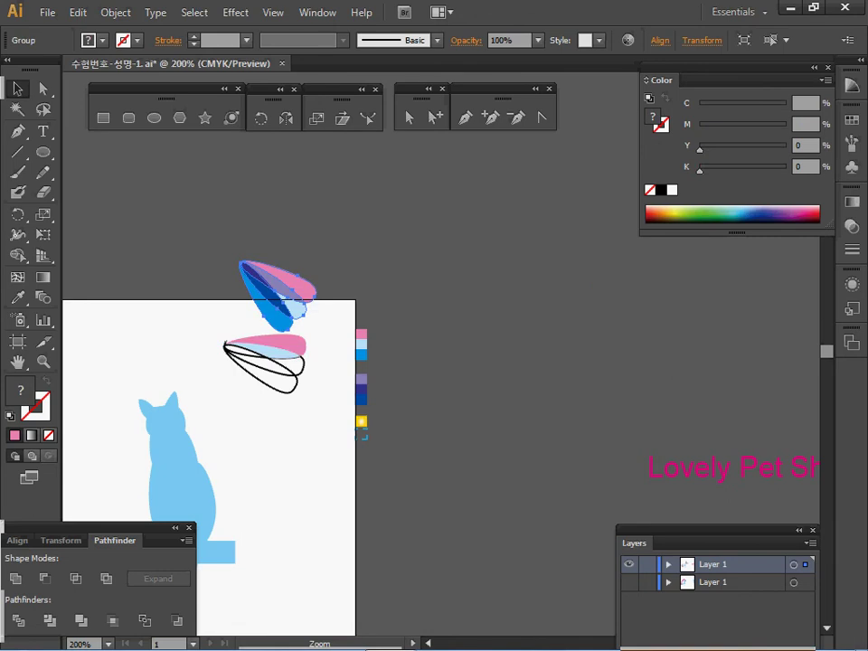
# Step: Rotate the multicoloured petal group by 25° and deselect it
pyautogui.keyDown('ctrl'); pyautogui.click(294, 348); pyautogui.keyUp('ctrl')
pyautogui.keyDown('ctrl'); pyautogui.click(318, 343); pyautogui.keyUp('ctrl')
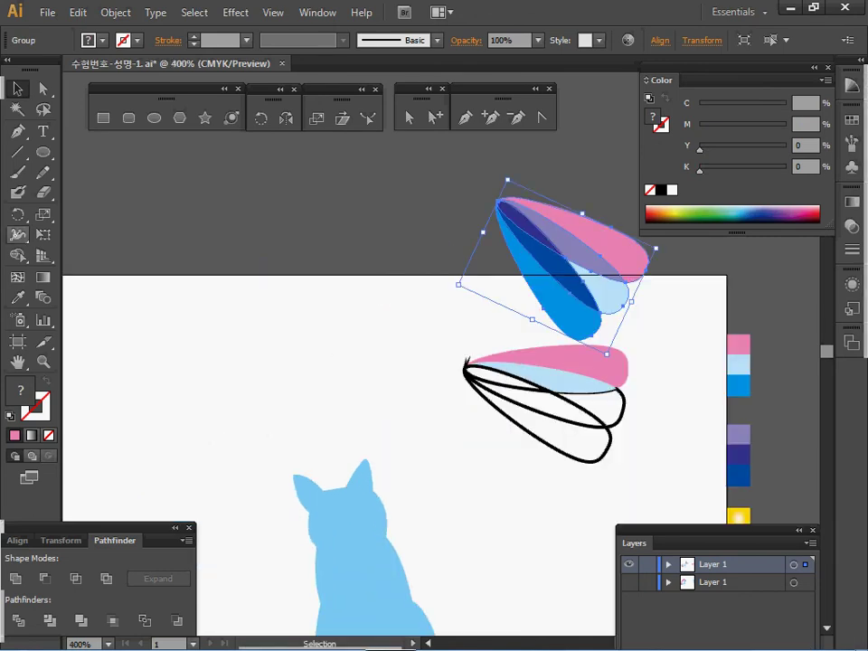
pyautogui.doubleClick(17, 215)
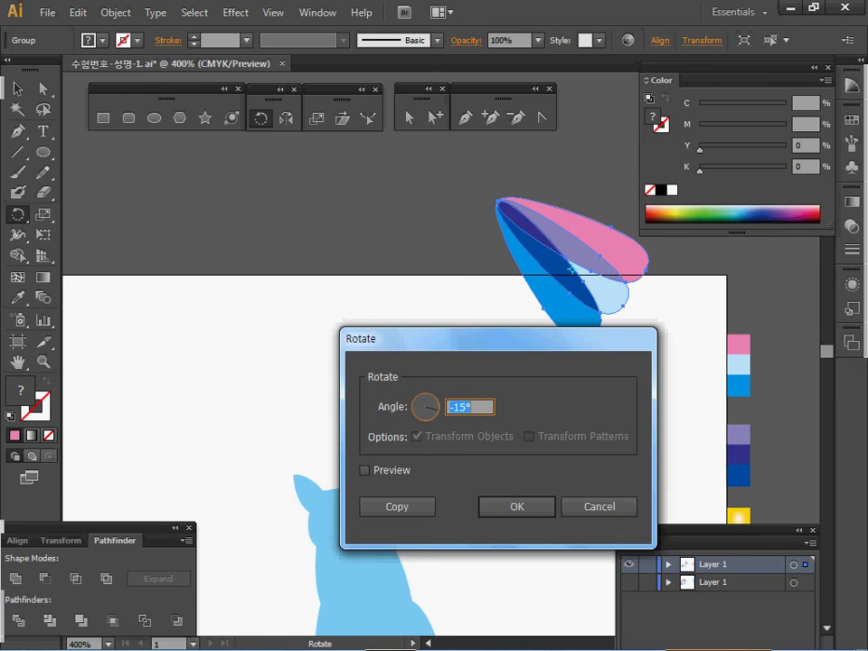
pyautogui.write('25')
pyautogui.press('Return')
pyautogui.keyDown('ctrl'); pyautogui.click(407, 362); pyautogui.keyUp('ctrl')
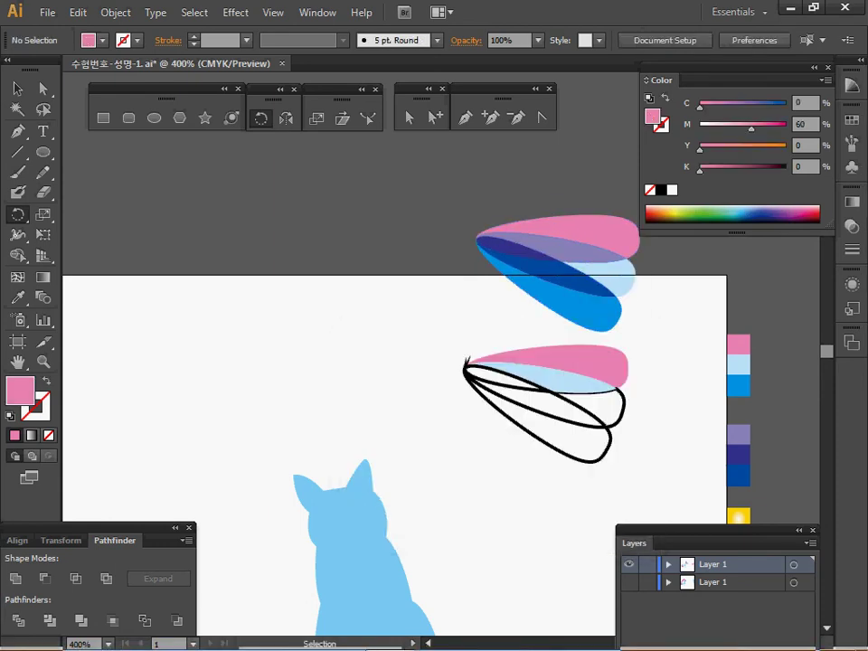
# Step: Delete the partly coloured petals and move the multicoloured petal group down onto the artboard
pyautogui.keyDown('ctrl'); pyautogui.click(561, 368); pyautogui.keyUp('ctrl')
pyautogui.press('Delete')
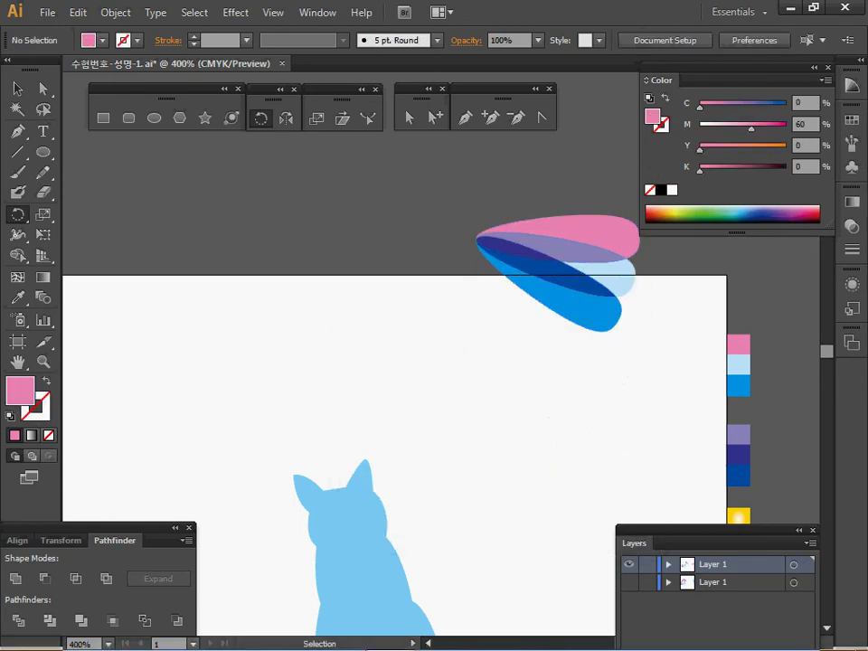
pyautogui.keyDown('ctrl'); pyautogui.click(561, 271); pyautogui.keyUp('ctrl')
pyautogui.moveTo(560, 272); pyautogui.dragTo(555, 483)
pyautogui.keyDown('ctrl'); pyautogui.click(527, 448); pyautogui.keyUp('ctrl')
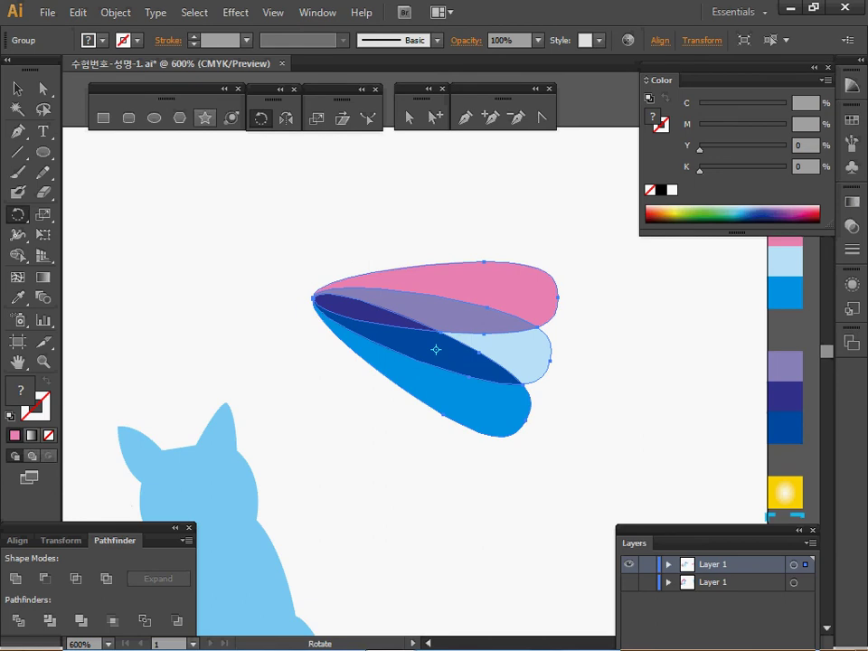
# Step: Create an 8-point star with radius 1 of 3 mm and radius 2 of 1.5 mm
pyautogui.click(205, 118)
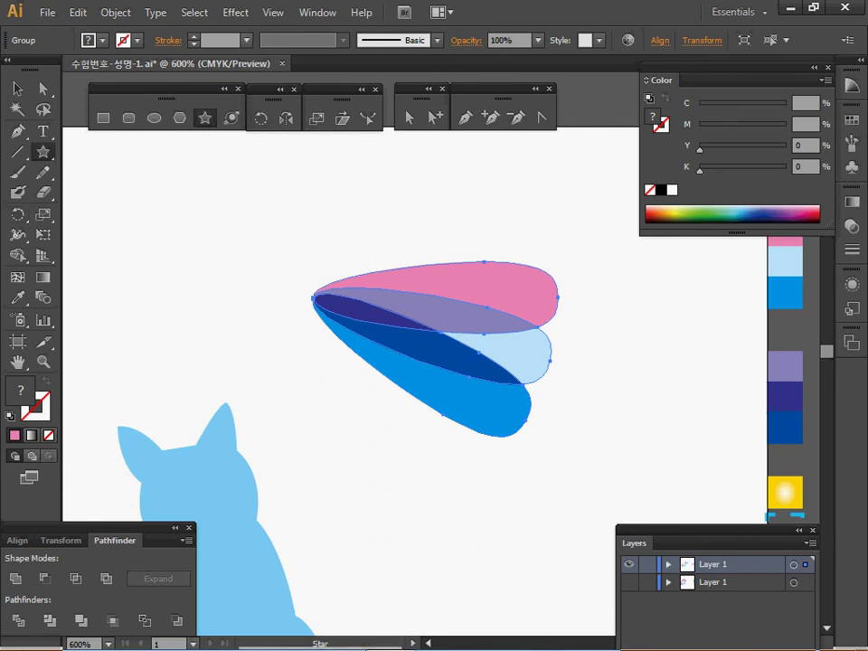
pyautogui.click(529, 422)
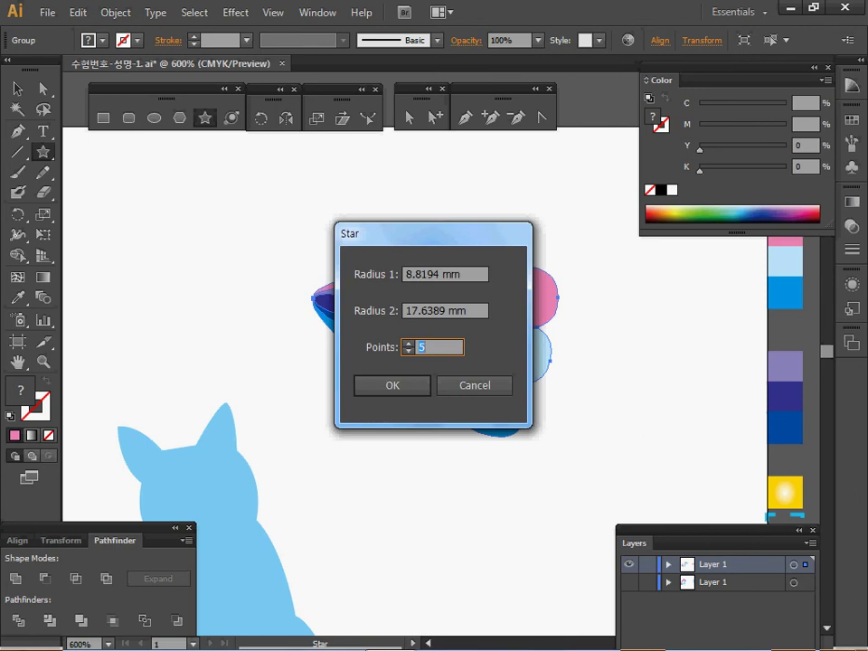
pyautogui.write('3')
pyautogui.press('Tab')
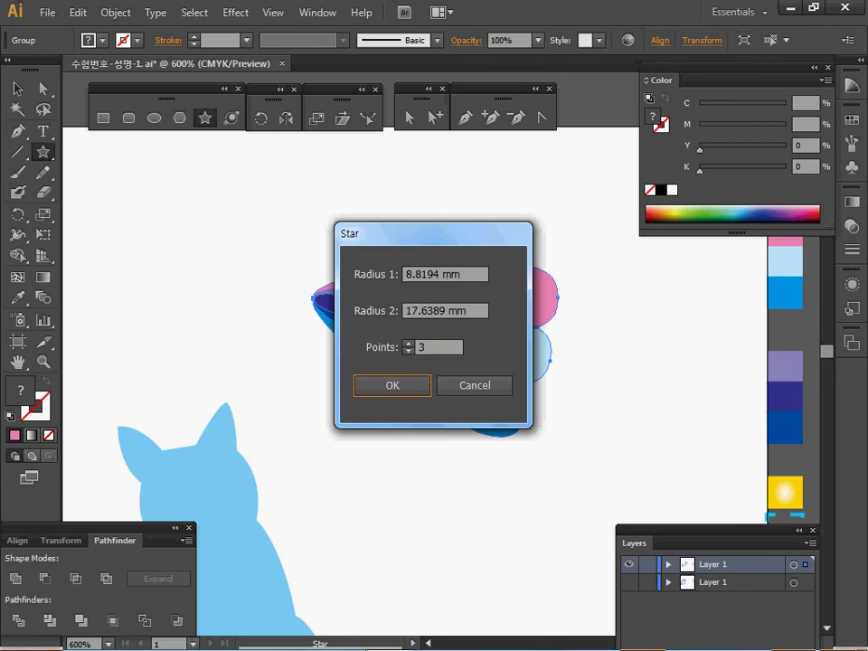
pyautogui.press('Tab')
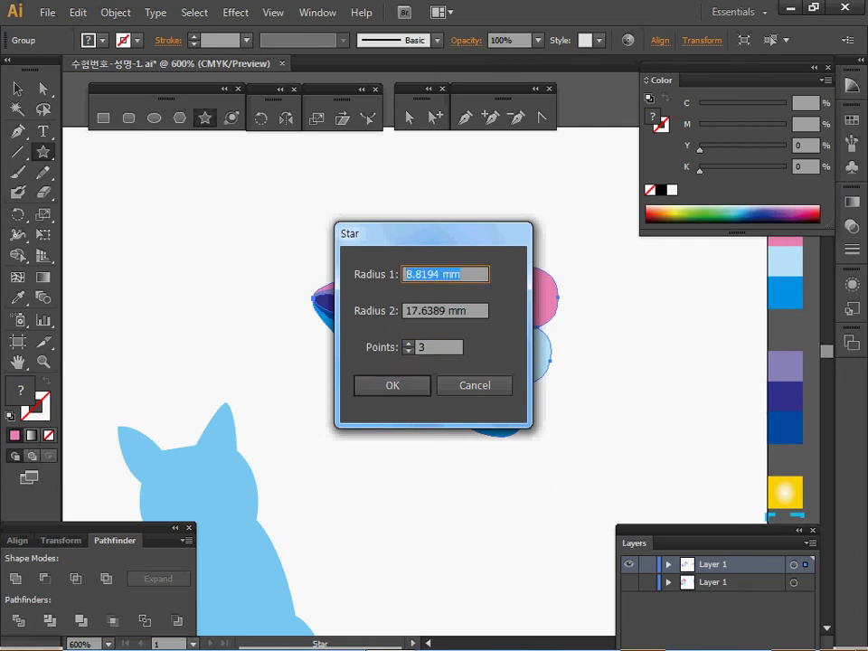
pyautogui.write('3')
pyautogui.press('Tab')
pyautogui.write('1.')
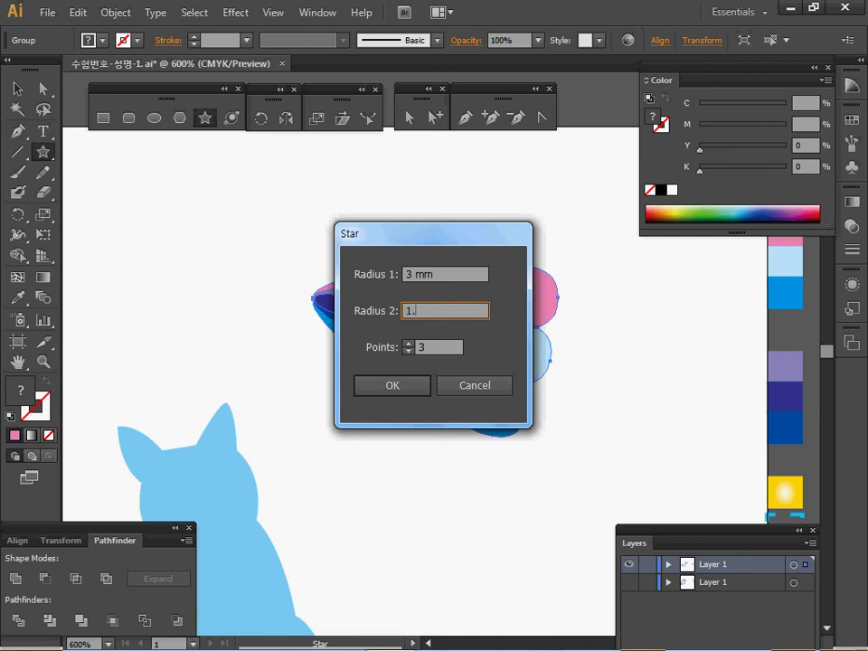
pyautogui.write('5')
pyautogui.press('Tab')
pyautogui.write('8')
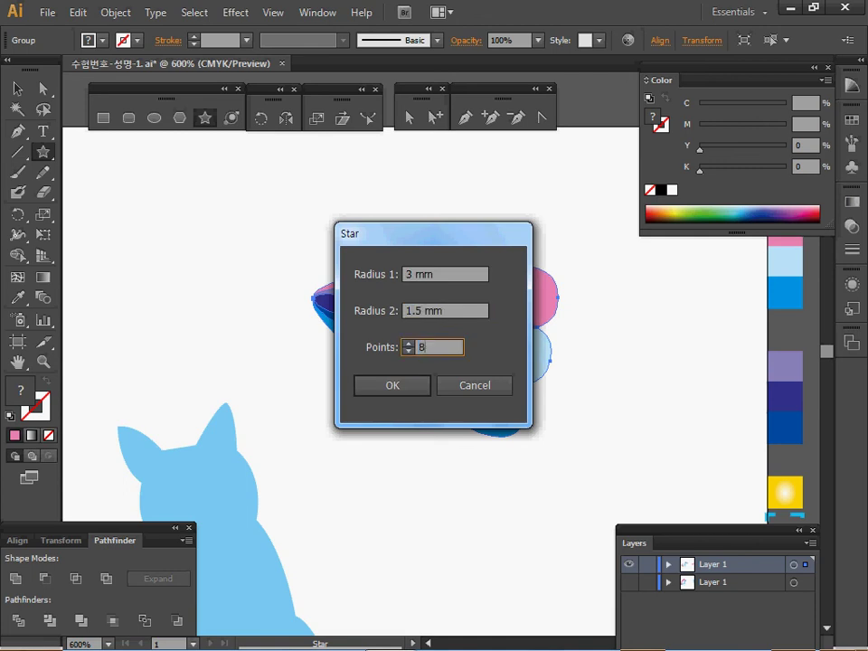
pyautogui.press('Return')
# Step: Place the star over the petals' pointed tip and fill it with the yellow swatch's radial gradient
pyautogui.press('v')
pyautogui.moveTo(228, 277); pyautogui.dragTo(293, 303)
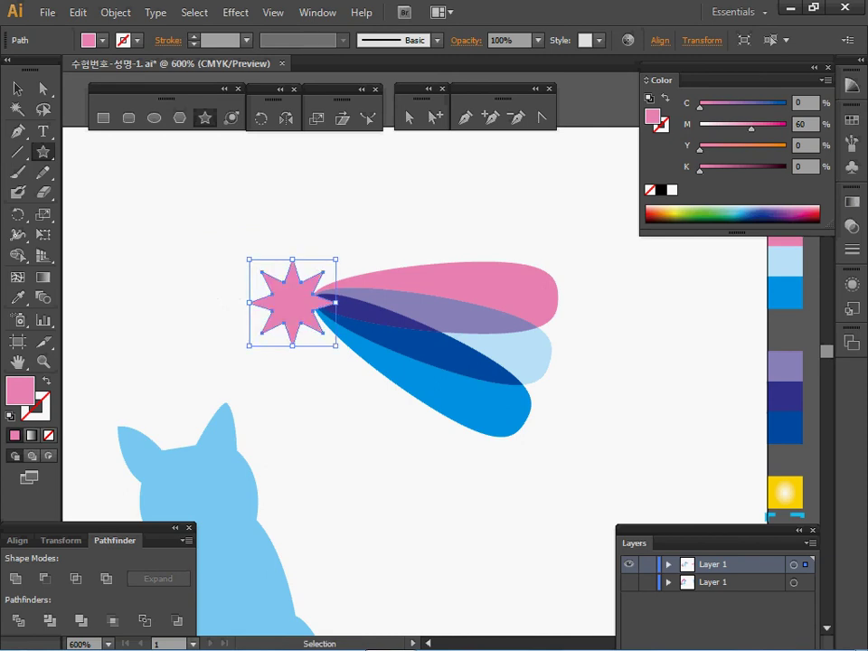
pyautogui.hotkey('ctrl', 'space')
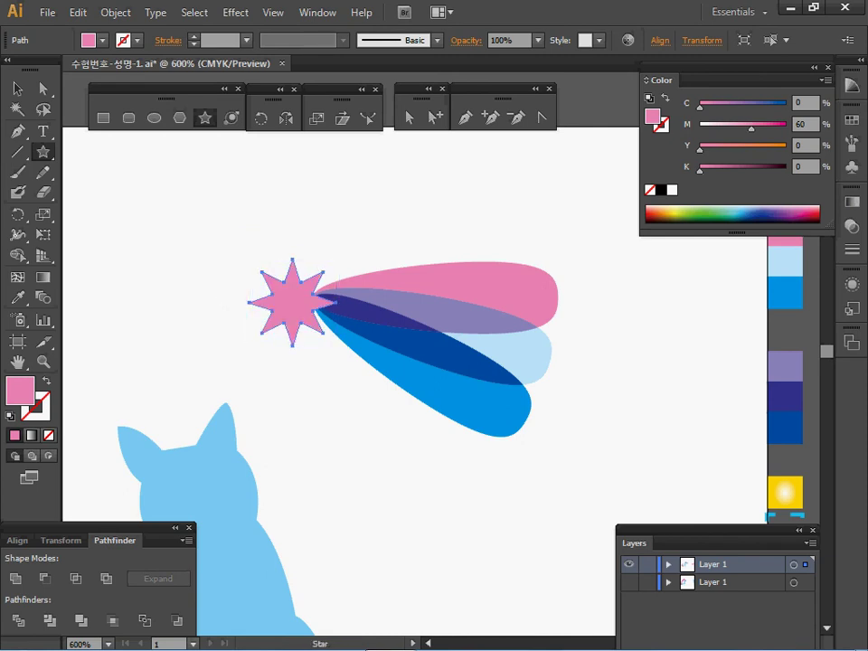
pyautogui.press('i')
pyautogui.click(785, 493)
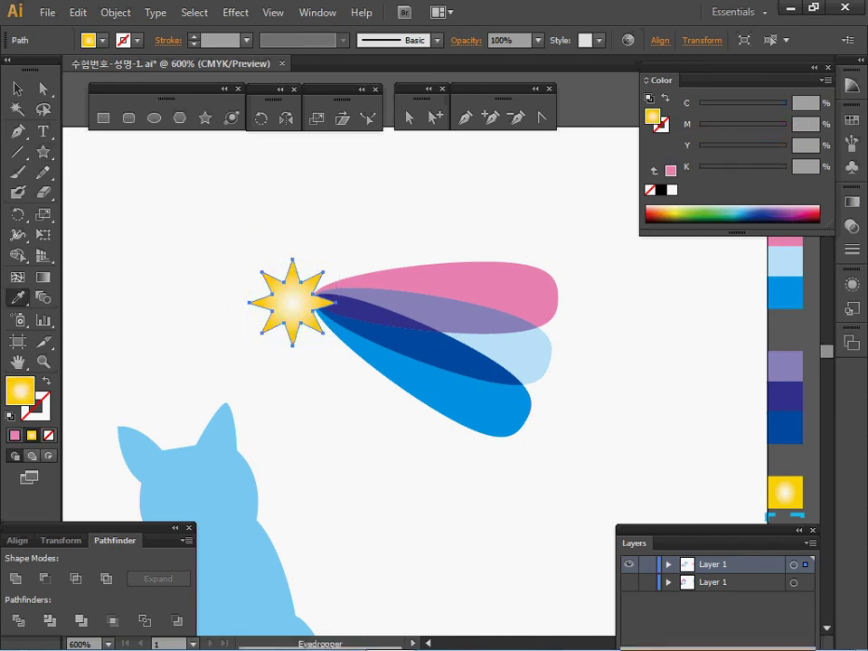
pyautogui.moveTo(293, 303); pyautogui.dragTo(300, 302)
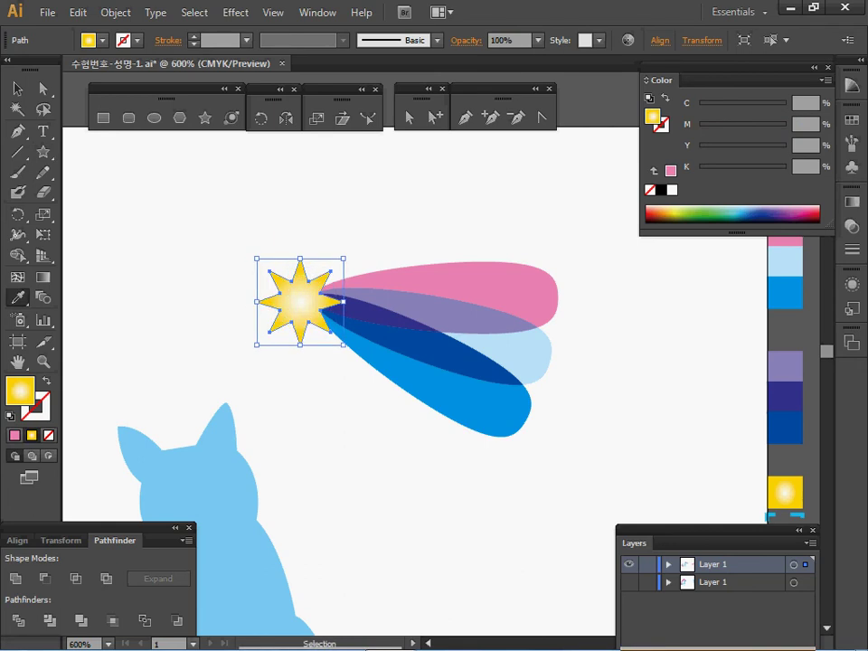
pyautogui.click(852, 202)
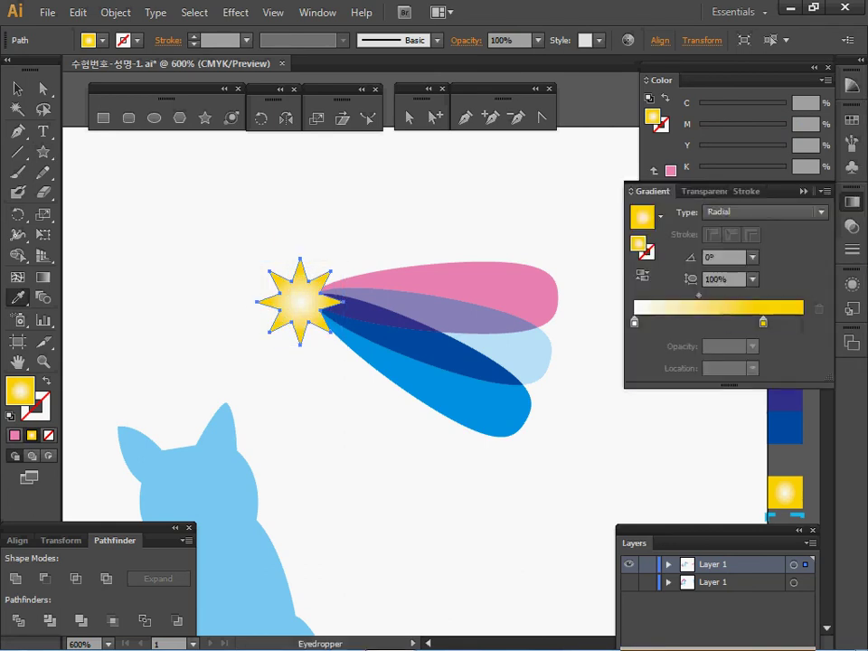
pyautogui.click(635, 323)
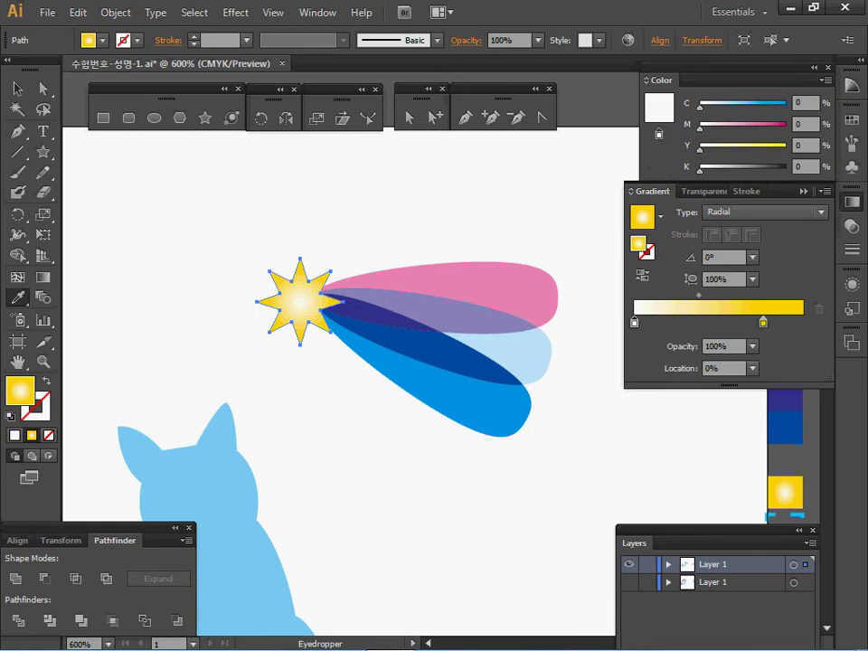
pyautogui.click(763, 323)
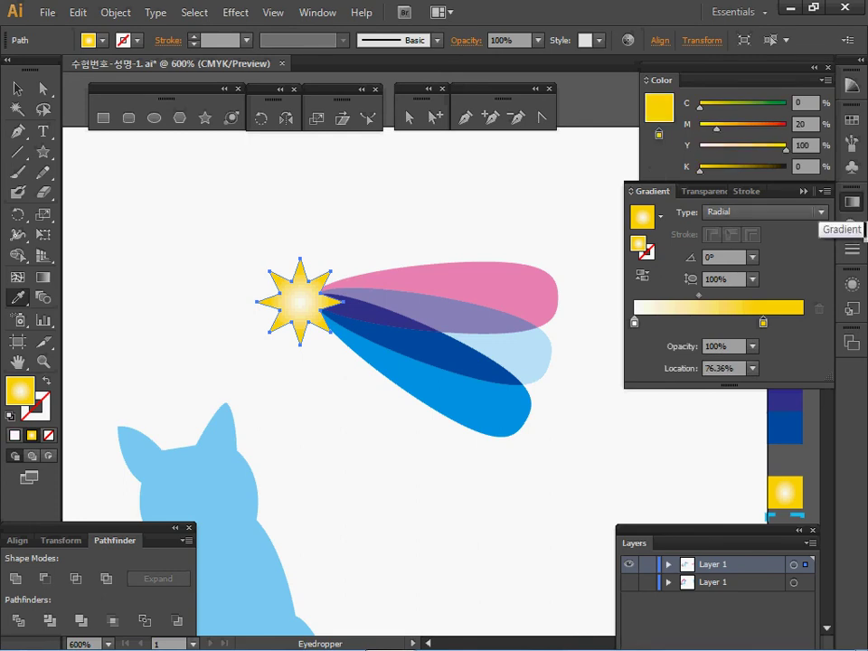
pyautogui.click(851, 200)
# Step: Select the star together with the petal group and rotate them by -30°
pyautogui.click(17, 88)
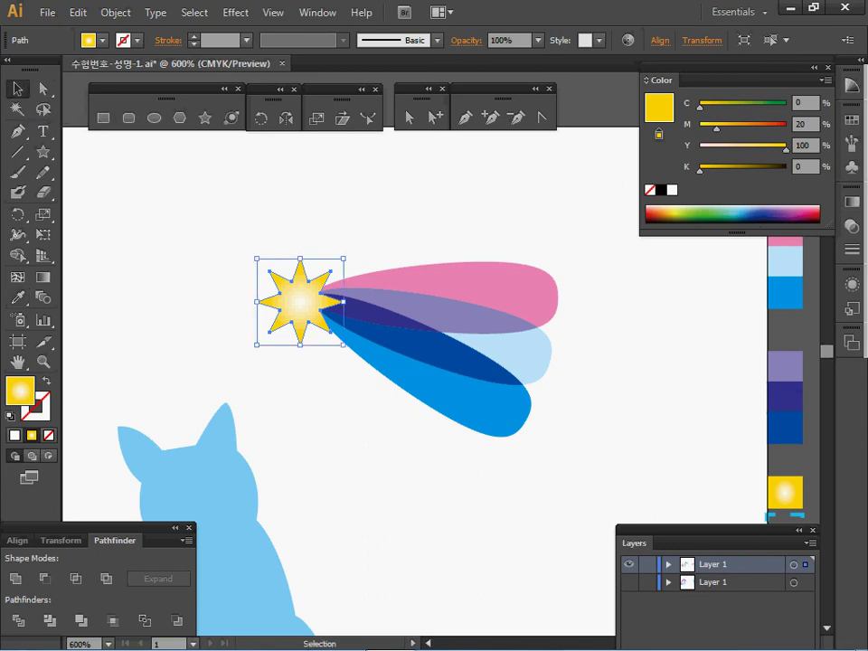
pyautogui.moveTo(280, 213); pyautogui.dragTo(384, 358)
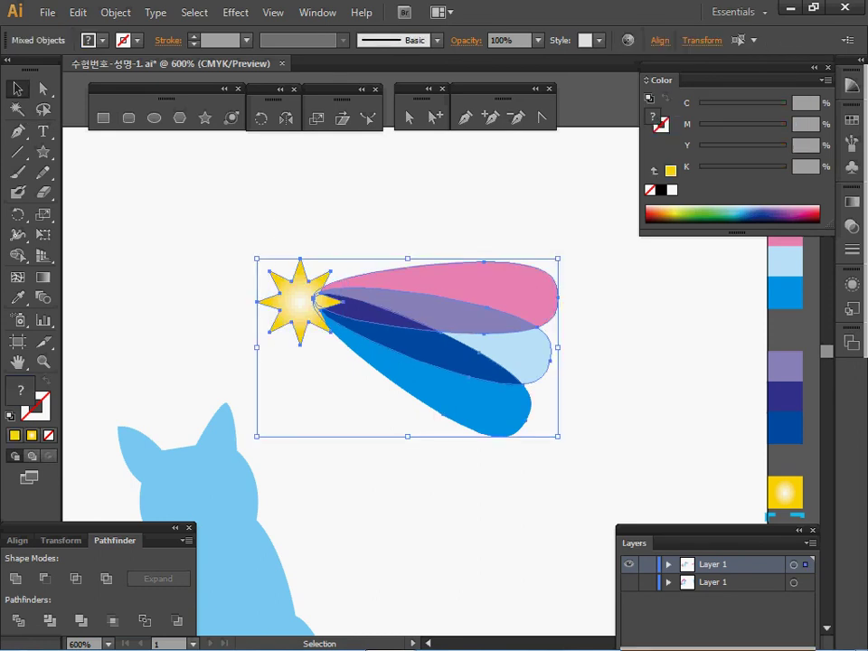
pyautogui.doubleClick(261, 117)
pyautogui.write('-')
pyautogui.write('30')
pyautogui.press('Return')
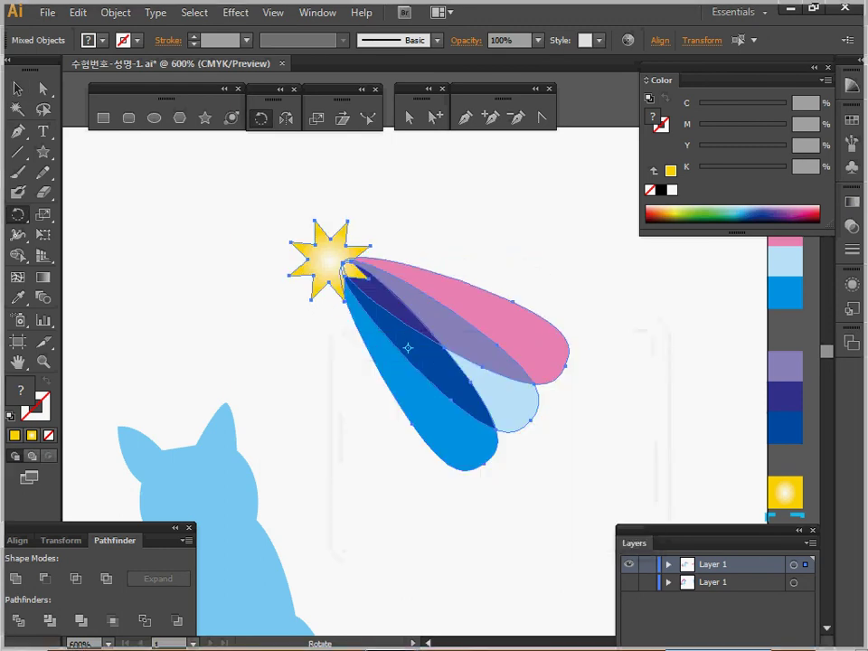
# Step: Show the lower reference layer, move the star and petals onto its matching ornament and lock that layer
pyautogui.moveTo(402, 344); pyautogui.dragTo(487, 242)
pyautogui.keyDown('ctrl'); pyautogui.keyDown('alt'); pyautogui.click(467, 318); pyautogui.keyUp('alt'); pyautogui.keyUp('ctrl')
pyautogui.keyDown('ctrl'); pyautogui.keyDown('alt'); pyautogui.click(466, 317); pyautogui.keyUp('alt'); pyautogui.keyUp('ctrl')
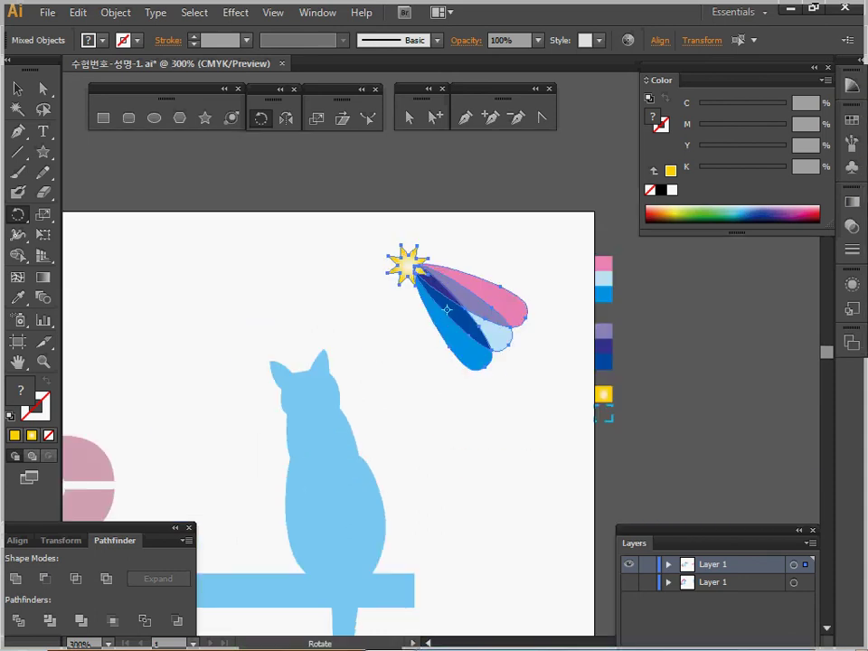
pyautogui.click(629, 582)
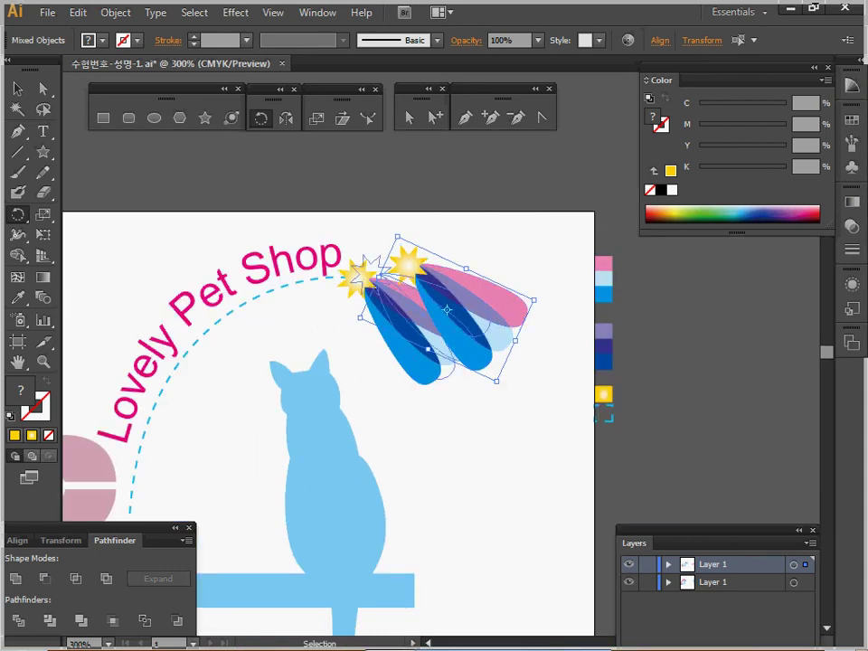
pyautogui.moveTo(407, 262); pyautogui.dragTo(357, 278)
pyautogui.click(648, 583)
pyautogui.moveTo(470, 389); pyautogui.dragTo(484, 303)
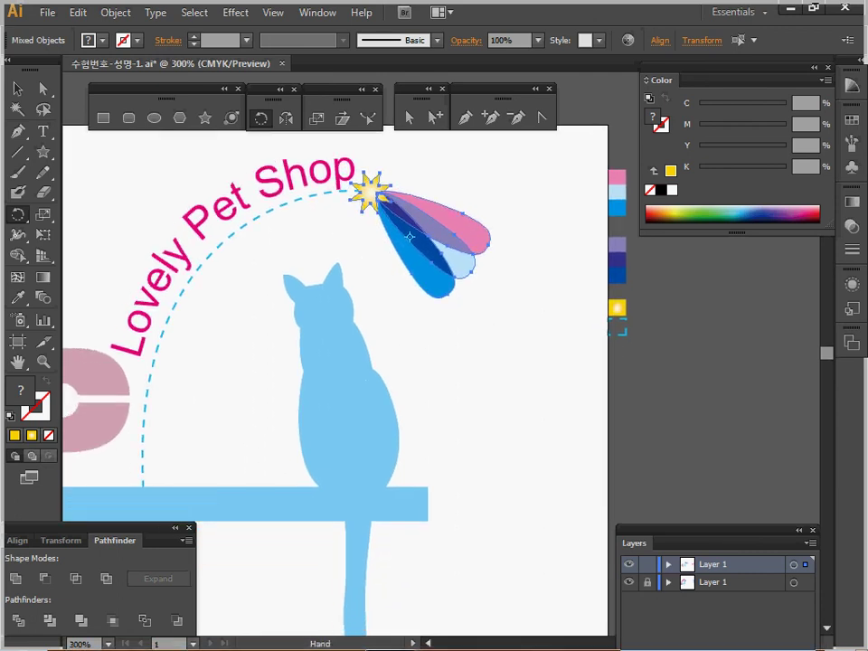
# Step: Draw a three-point curved path along the dashed arc from the blue bar up to the star's centre
pyautogui.hotkey('ctrl', 'shift', 'a')
pyautogui.press('p')
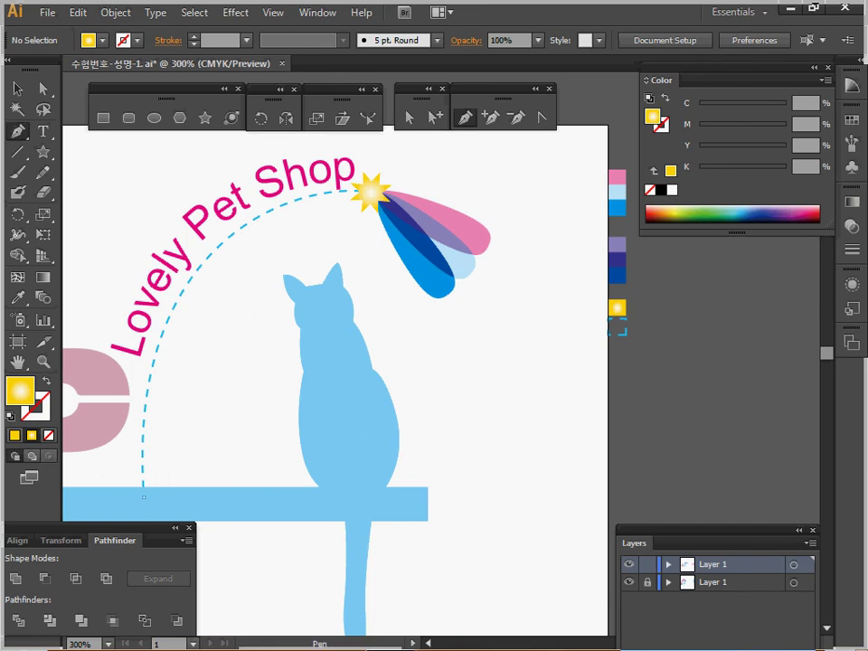
pyautogui.click(142, 496)
pyautogui.moveTo(191, 276); pyautogui.dragTo(260, 202)
pyautogui.moveTo(373, 193); pyautogui.dragTo(433, 199)
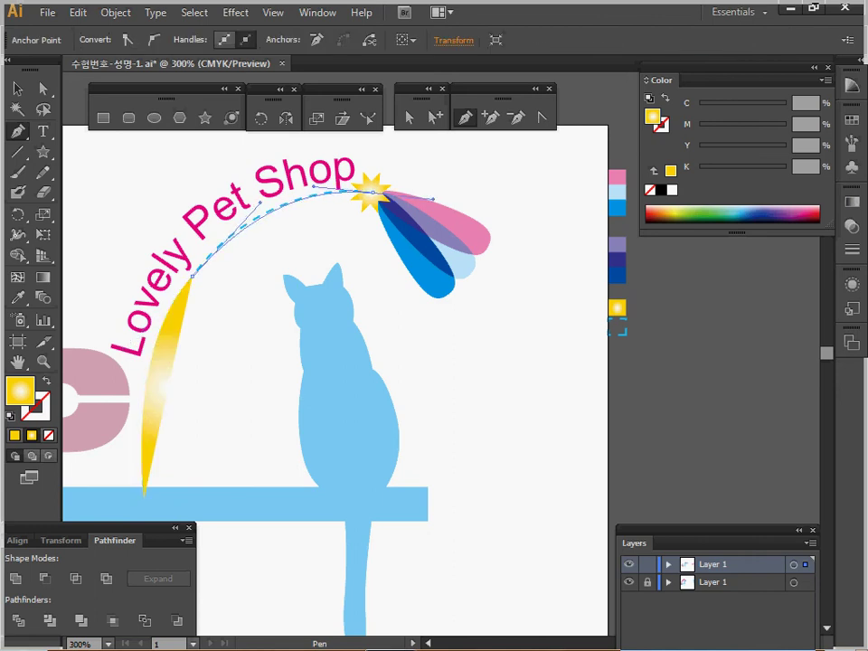
# Step: Give the curved path a black stroke and no fill
pyautogui.hotkey('shift', 'x')
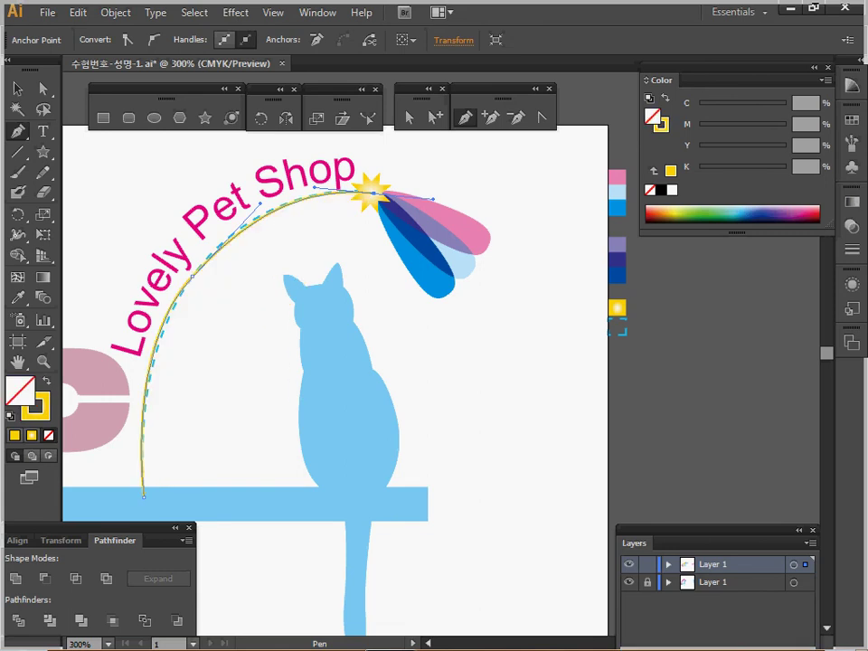
pyautogui.press('d')
pyautogui.press('/')
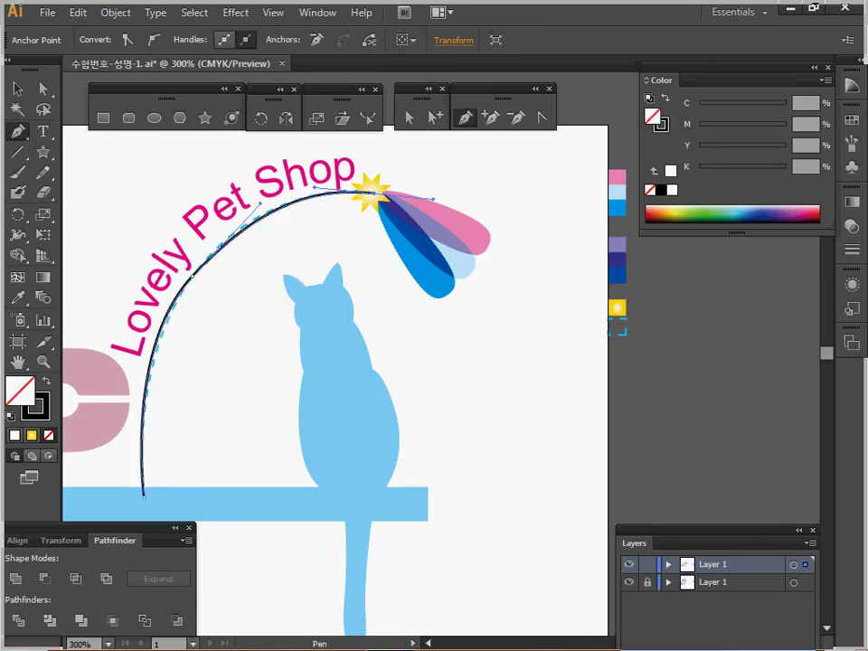
# Step: Try reshaping the black curved path by adjusting the direction handle of its middle anchor point
pyautogui.press('ctrl')
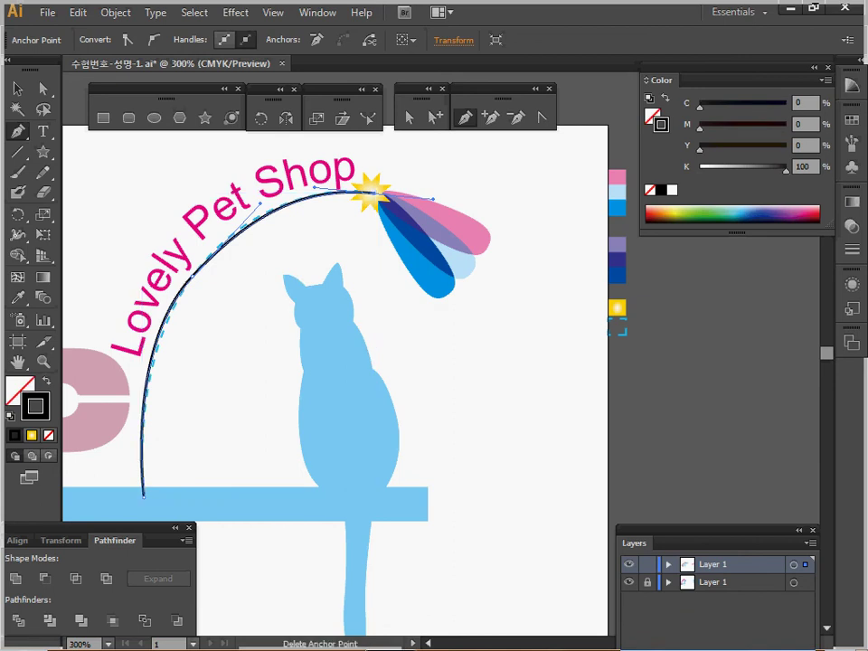
pyautogui.press('ctrl')
pyautogui.press('a')
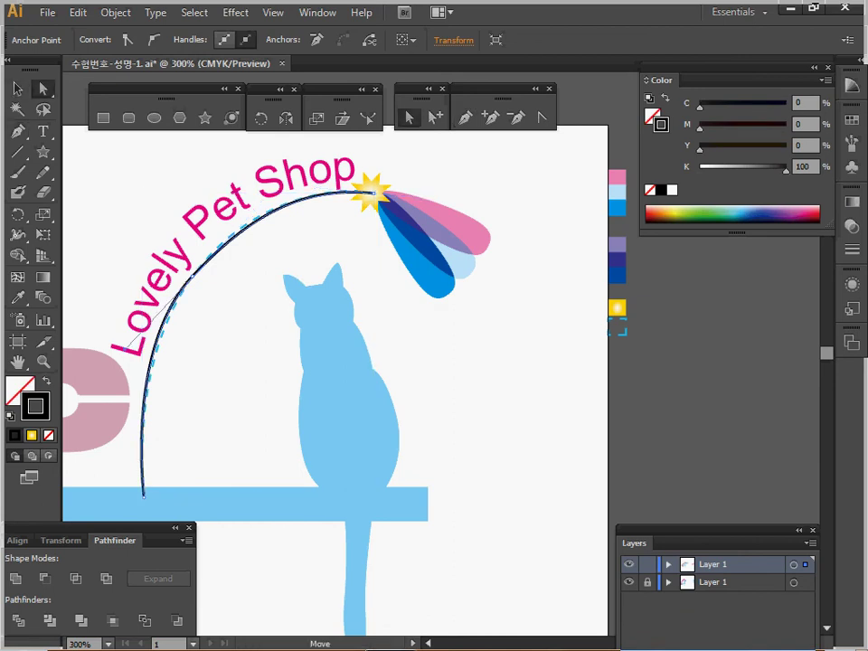
pyautogui.click(192, 276)
pyautogui.moveTo(261, 203); pyautogui.dragTo(263, 195)
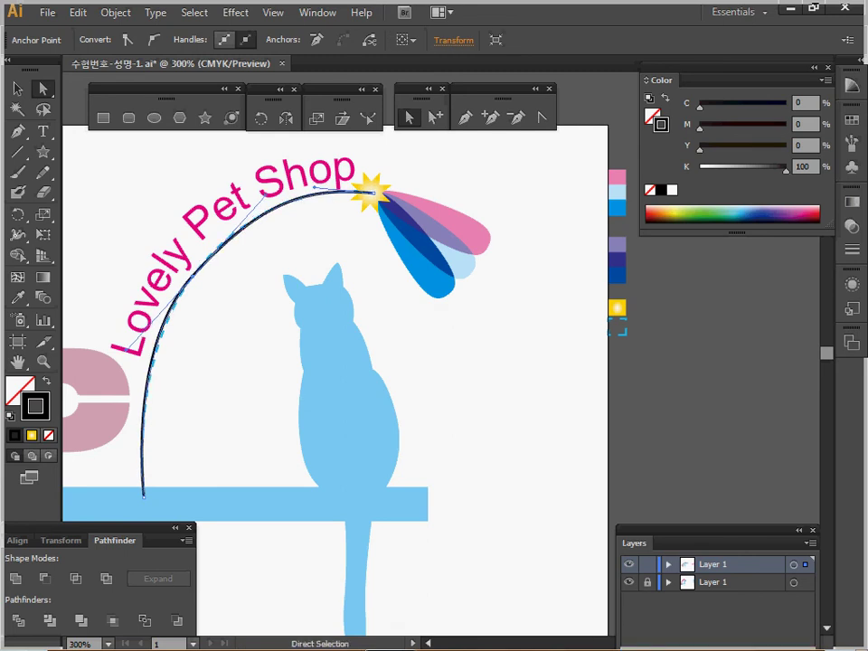
# Step: Delete the curved path and redraw it as a three-point curve along the dashed arc, from the blue bar to the star's centre
pyautogui.press('Delete')
pyautogui.press('Delete')
pyautogui.click(17, 131)
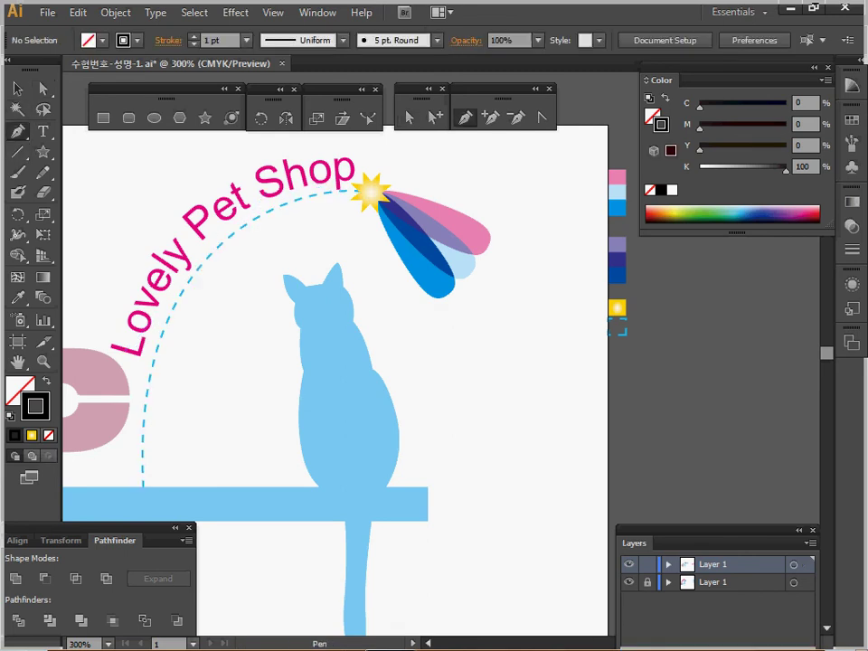
pyautogui.click(144, 493)
pyautogui.moveTo(182, 290); pyautogui.dragTo(239, 210)
pyautogui.moveTo(376, 193); pyautogui.dragTo(436, 203)
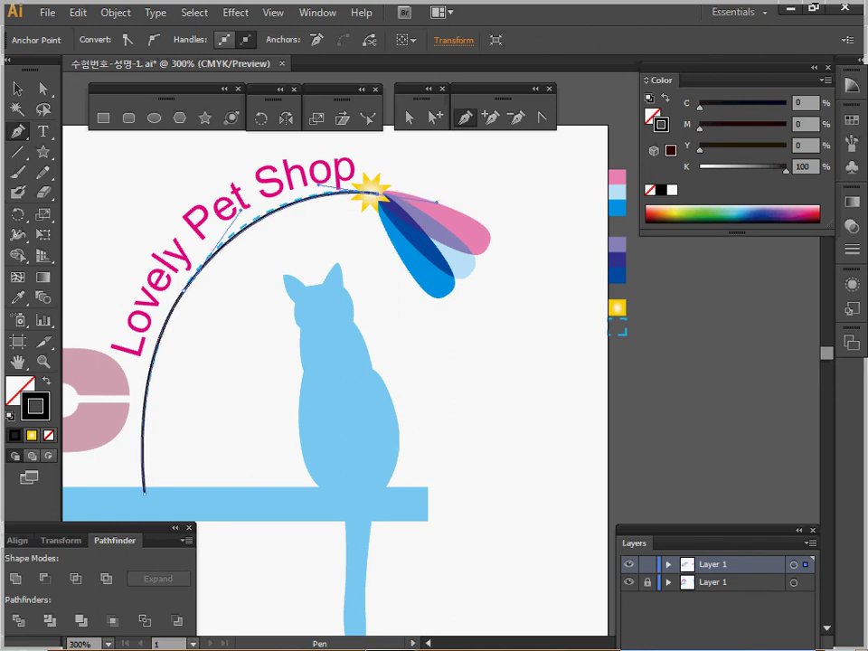
# Step: Copy the dashed cyan swatch's stroke style onto the new curve, hide the reference layer and deselect everything
pyautogui.press('i')
pyautogui.click(621, 332)
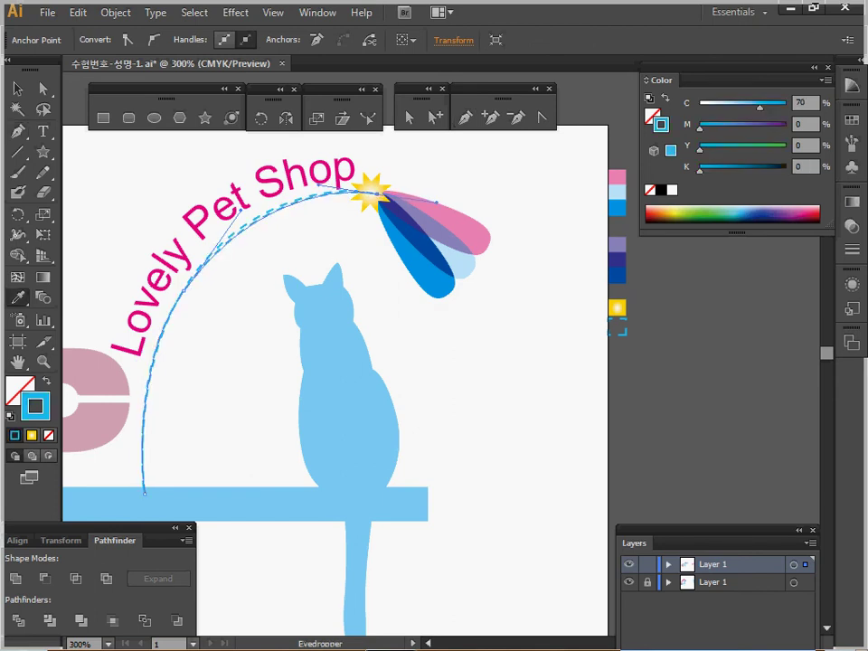
pyautogui.click(629, 582)
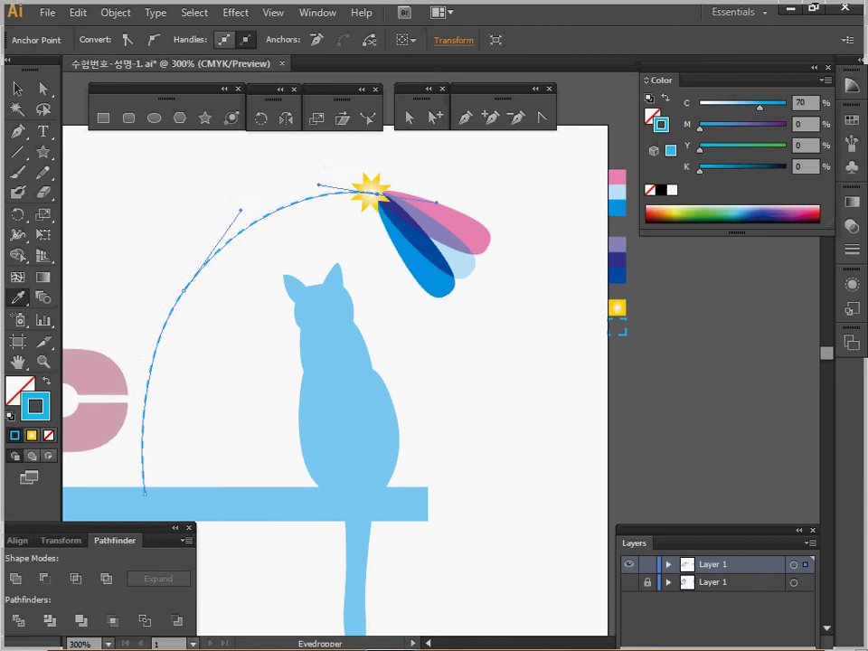
pyautogui.press('a')
pyautogui.hotkey('ctrl', 'shift', 'a')
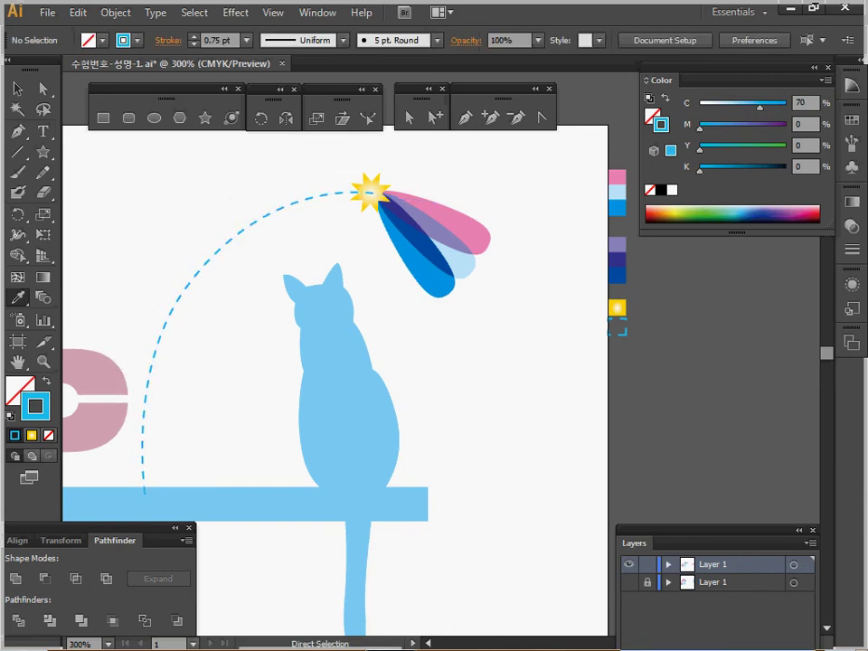
# Step: Check the dashed arc's stroke settings and place a duplicate of the arc just outside the original
pyautogui.click(507, 398)
pyautogui.click(18, 88)
pyautogui.moveTo(144, 185); pyautogui.dragTo(228, 262)
pyautogui.click(852, 250)
pyautogui.hotkey('ctrl', 'F10')
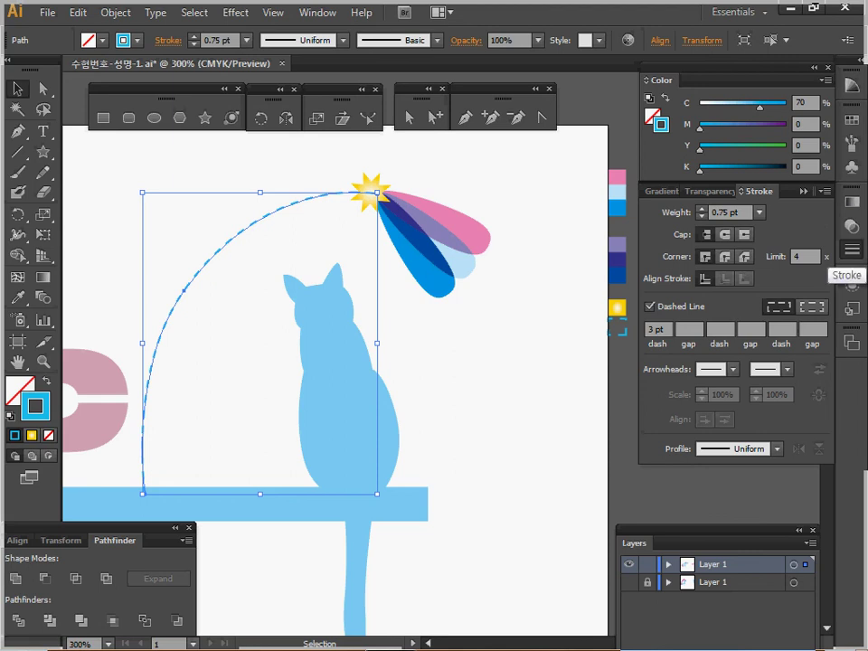
pyautogui.click(852, 250)
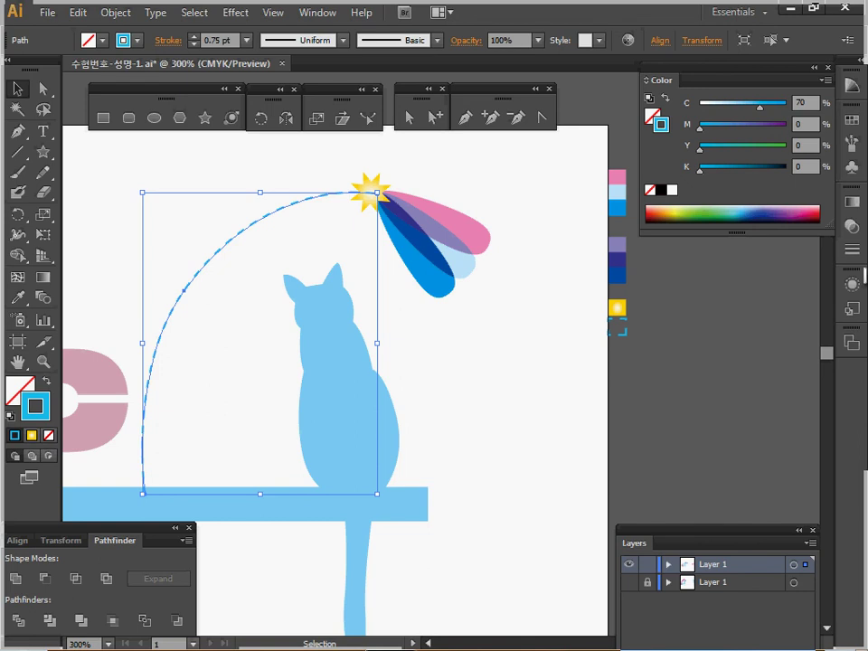
pyautogui.moveTo(185, 291); pyautogui.dragTo(172, 278)
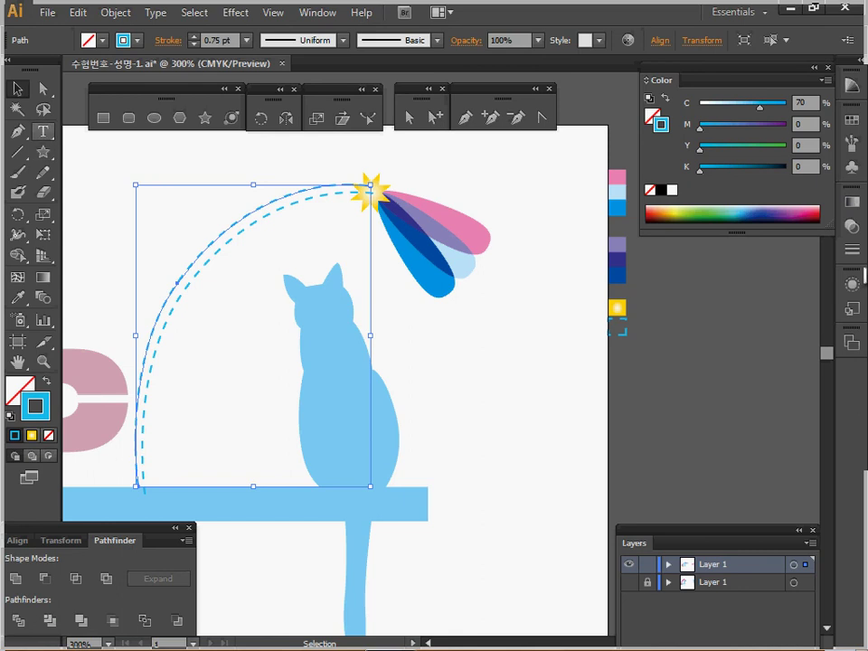
# Step: Cut the "Lovely Pet Shop" text out of the text object beside the artboard
pyautogui.click(43, 131)
pyautogui.moveTo(470, 362); pyautogui.dragTo(323, 339)
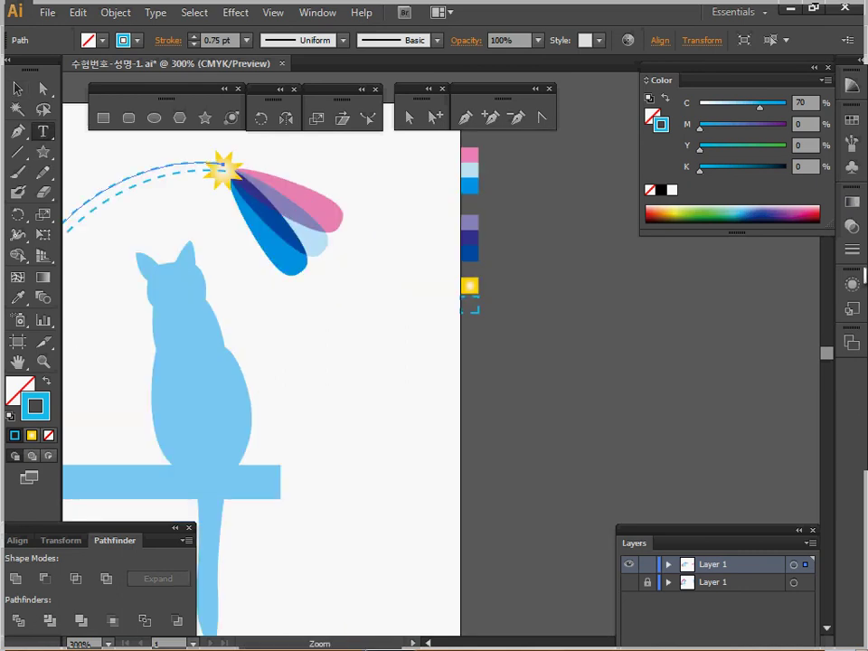
pyautogui.keyDown('ctrl'); pyautogui.keyDown('alt'); pyautogui.click(486, 340); pyautogui.keyUp('alt'); pyautogui.keyUp('ctrl')
pyautogui.tripleClick(764, 365)
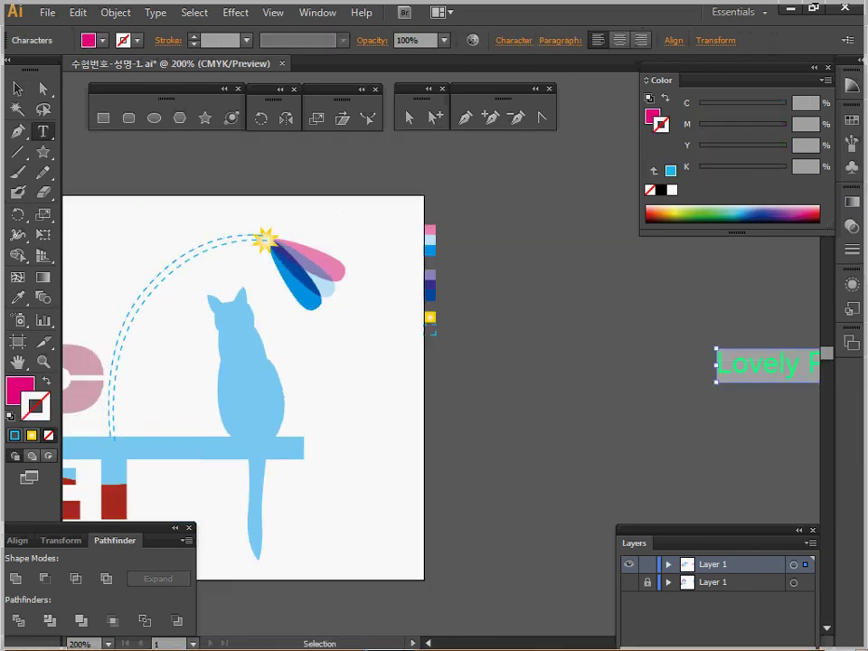
pyautogui.hotkey('ctrl', 'x')
pyautogui.keyDown('ctrl'); pyautogui.click(764, 365); pyautogui.keyUp('ctrl')
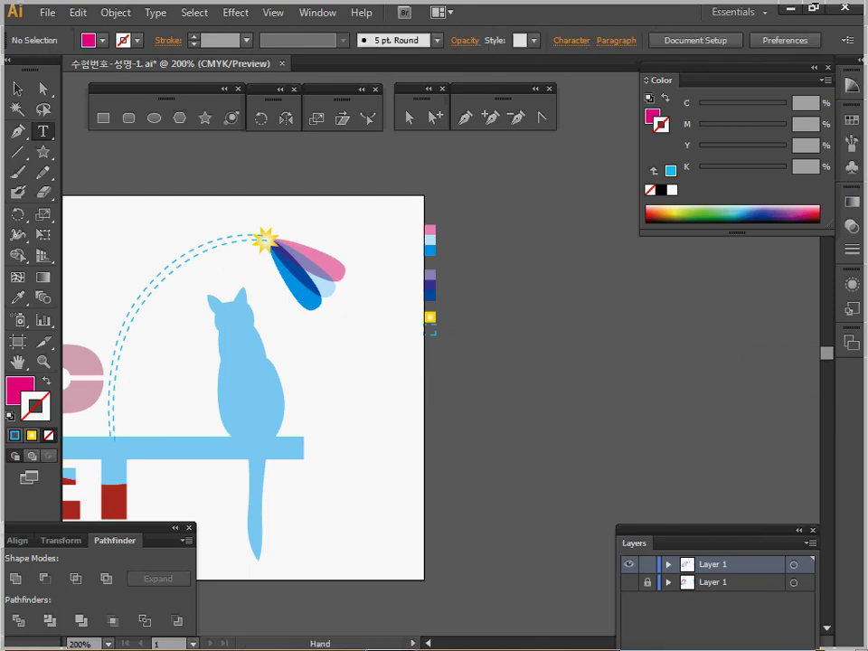
# Step: Turn the outer duplicate arc into a type path with the Type on a Path tool, starting the text near its lower end
pyautogui.moveTo(256, 326); pyautogui.dragTo(364, 320)
pyautogui.keyDown('ctrl'); pyautogui.click(364, 320); pyautogui.keyUp('ctrl')
pyautogui.keyDown('ctrl'); pyautogui.click(297, 325); pyautogui.keyUp('ctrl')
pyautogui.moveTo(297, 325); pyautogui.dragTo(208, 210)
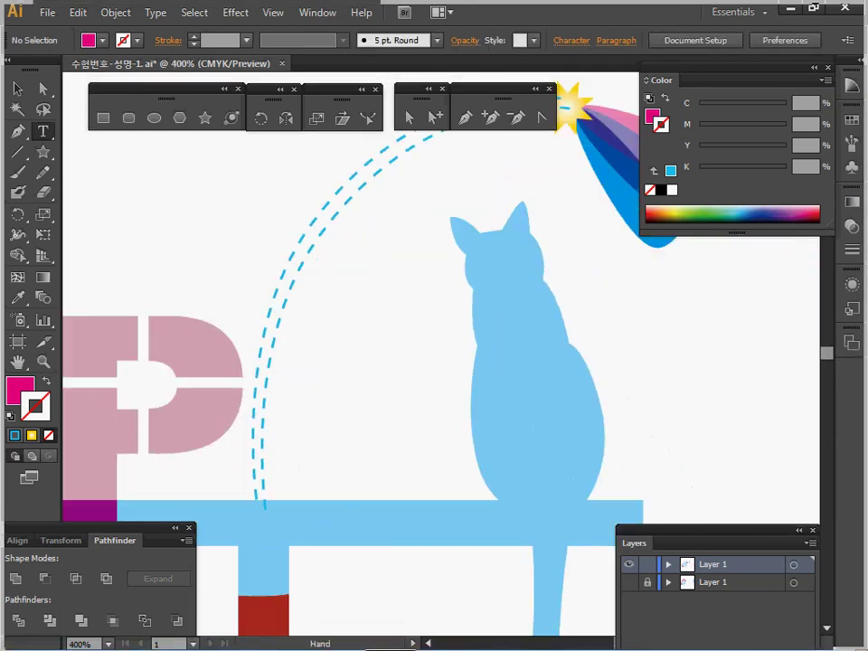
pyautogui.keyDown('ctrl'); pyautogui.keyDown('alt'); pyautogui.click(321, 300); pyautogui.keyUp('alt'); pyautogui.keyUp('ctrl')
pyautogui.moveTo(320, 300); pyautogui.dragTo(230, 285)
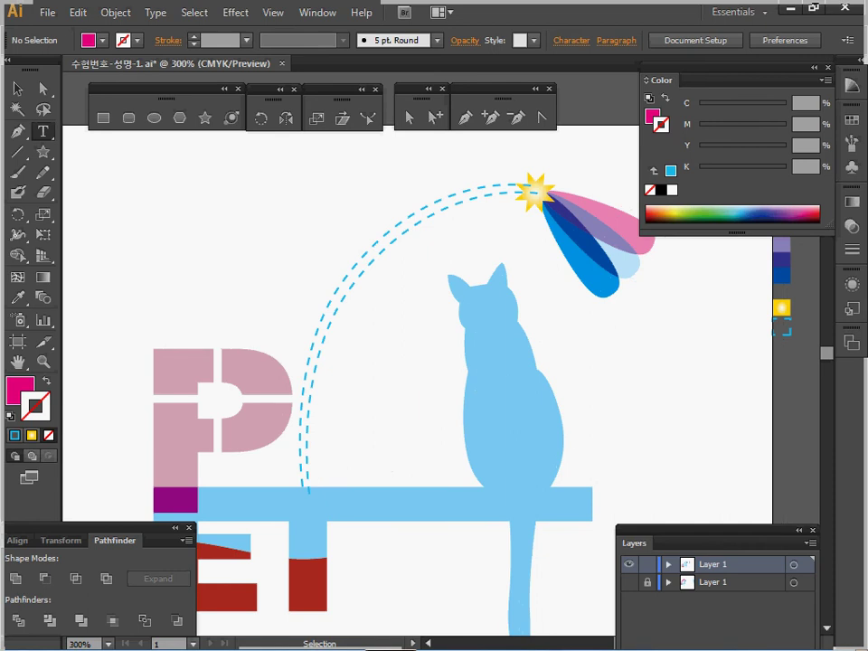
pyautogui.keyDown('ctrl'); pyautogui.click(340, 285); pyautogui.keyUp('ctrl')
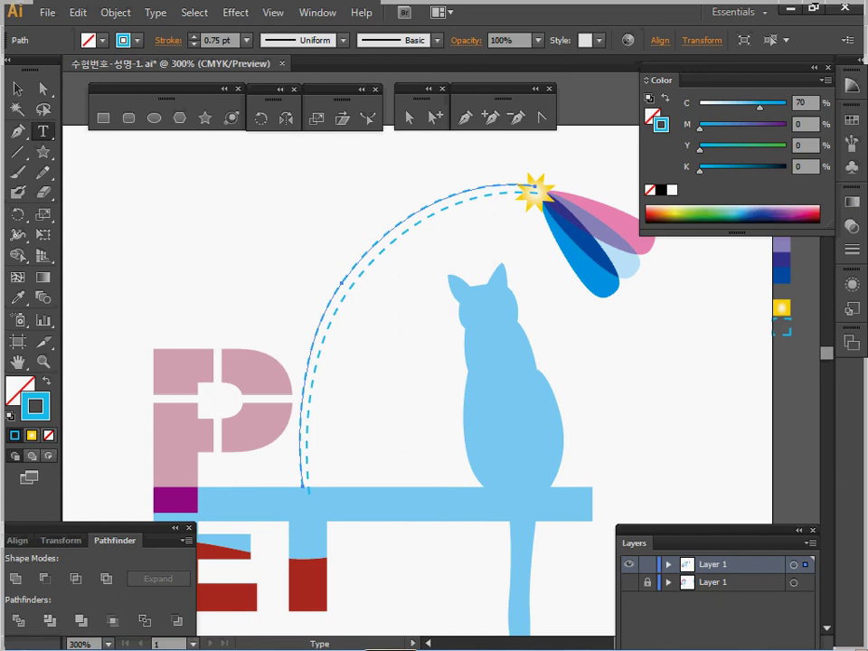
pyautogui.moveTo(42, 132); pyautogui.dragTo(145, 172)
pyautogui.click(301, 412)
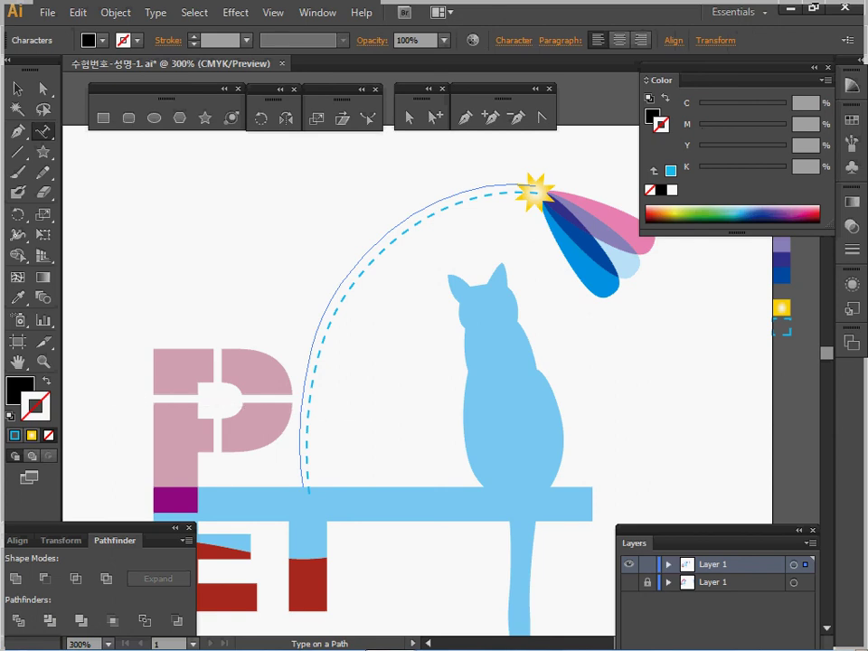
# Step: Set the path text's font style to Arial Regular and its size to 17 pt
pyautogui.click(514, 41)
pyautogui.click(434, 90)
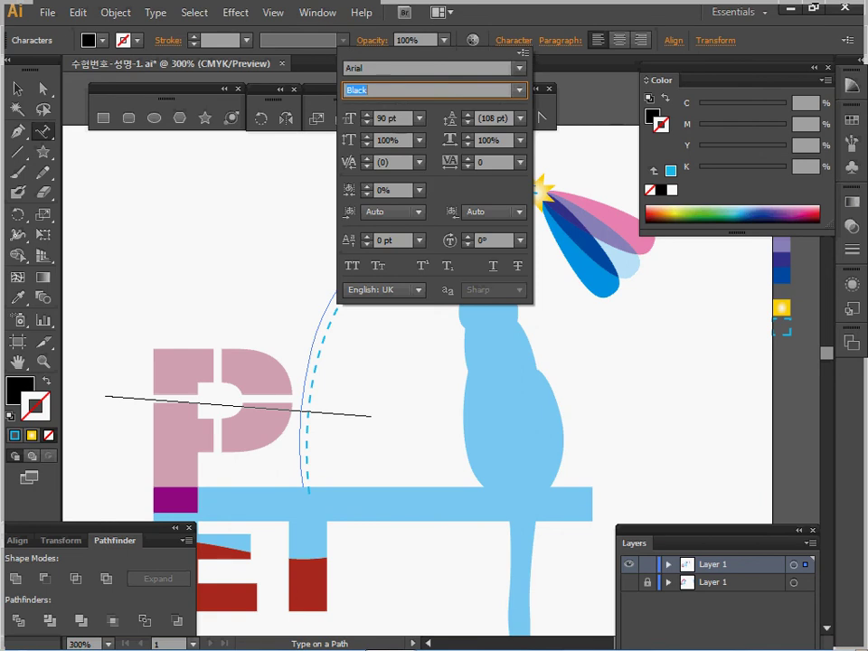
pyautogui.click(519, 90)
pyautogui.press('Down')
pyautogui.press('Down')
pyautogui.press('Down')
pyautogui.press('Down')
pyautogui.press('Down')
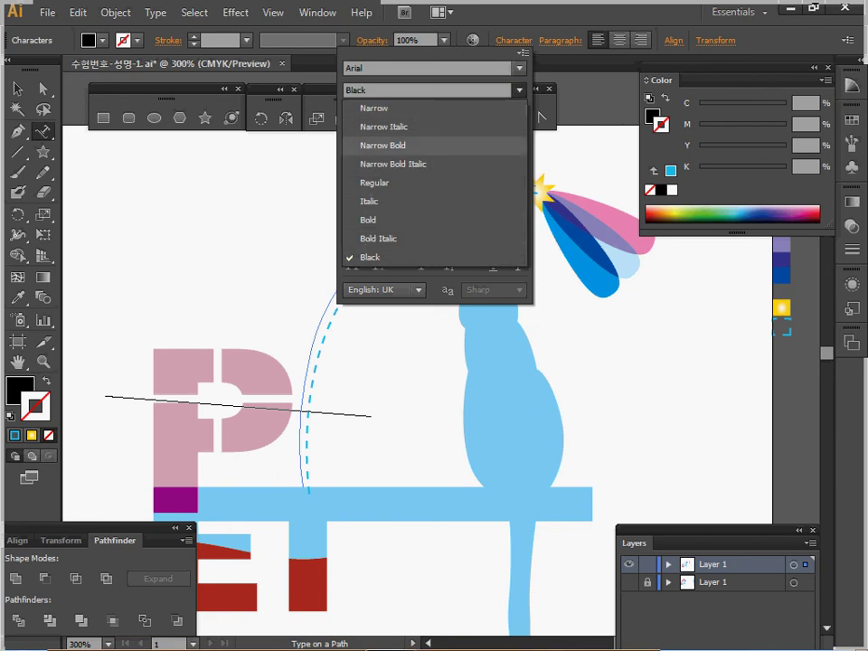
pyautogui.press('Return')
pyautogui.press('Tab')
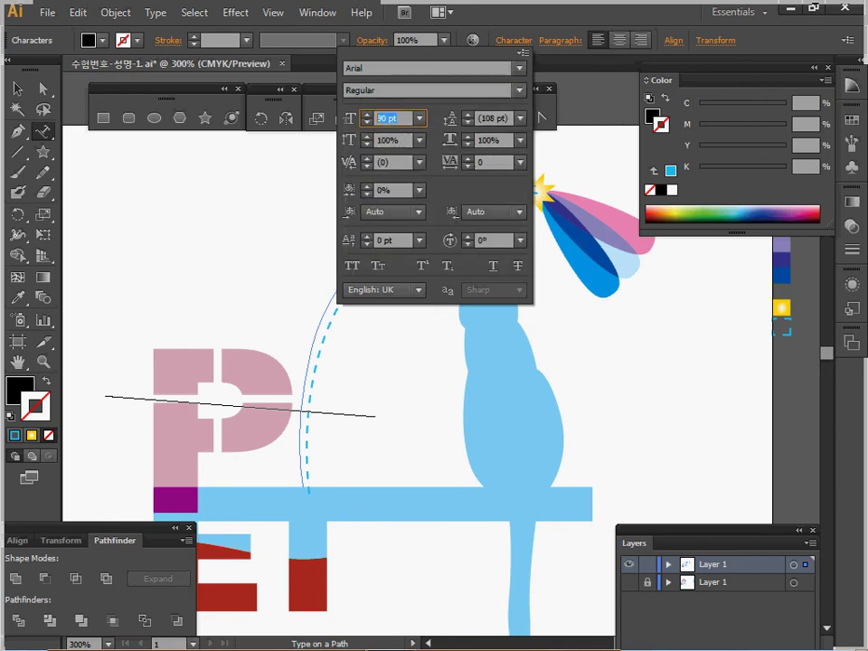
pyautogui.write('17')
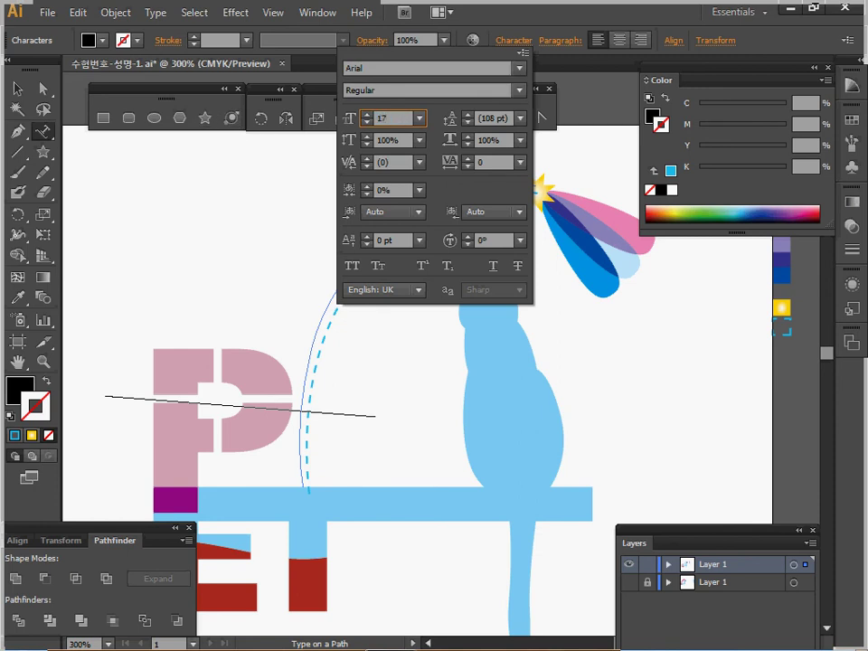
pyautogui.press('Return')
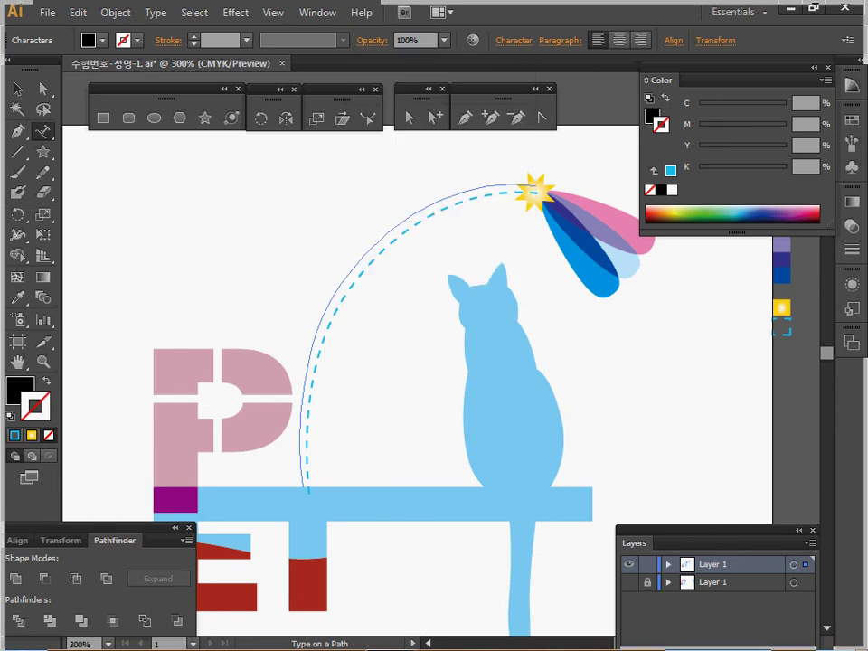
# Step: Set the text fill to magenta (C 0, M 100, Y 0, K 0) and paste the cut text onto the outer arc
pyautogui.click(651, 115)
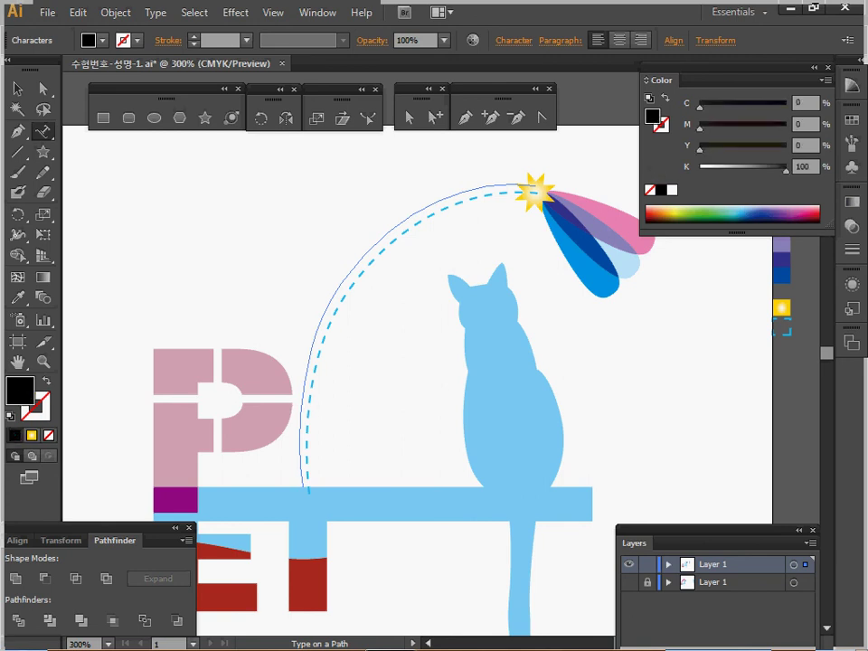
pyautogui.moveTo(700, 127); pyautogui.dragTo(786, 128)
pyautogui.moveTo(786, 170); pyautogui.dragTo(700, 170)
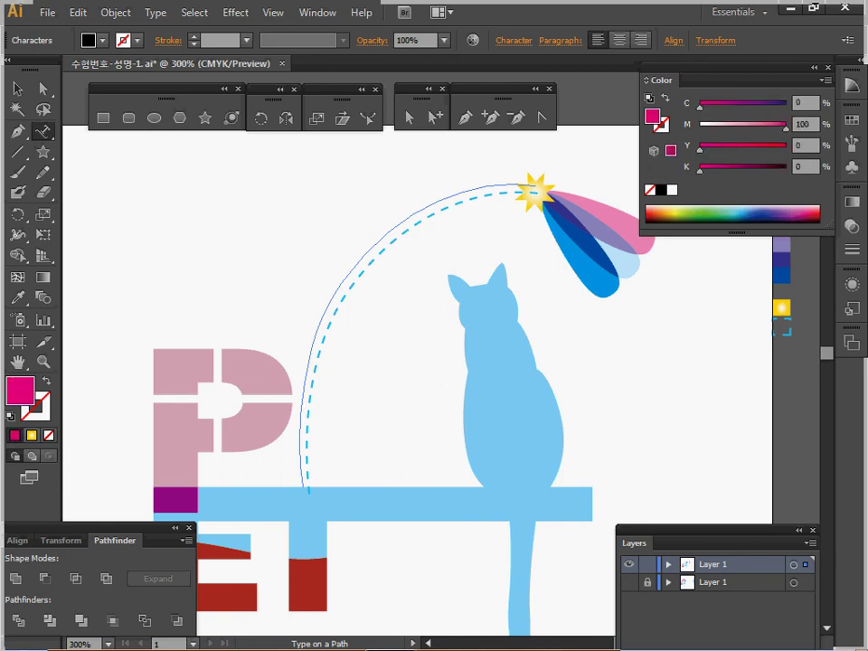
pyautogui.click(308, 410)
pyautogui.hotkey('ctrl', 'v')
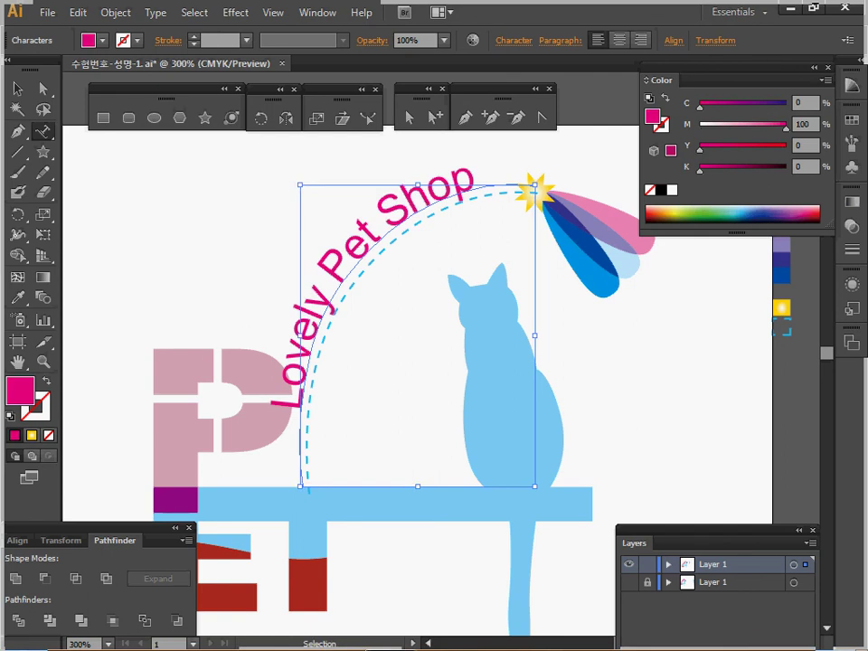
# Step: Slide the "Lovely Pet Shop" text along the arc until it ends just before the star, and deselect it
pyautogui.click(17, 89)
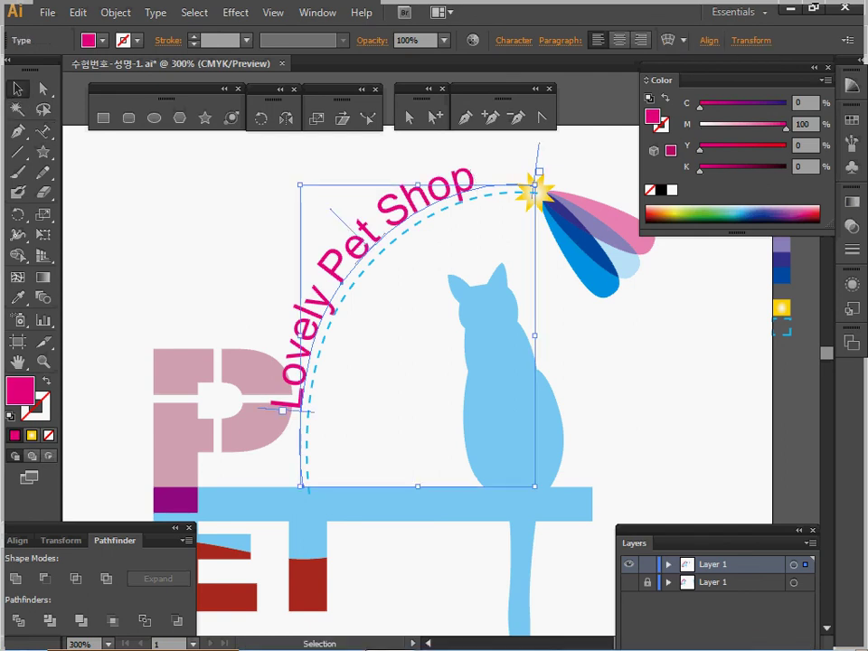
pyautogui.moveTo(299, 411); pyautogui.dragTo(313, 367)
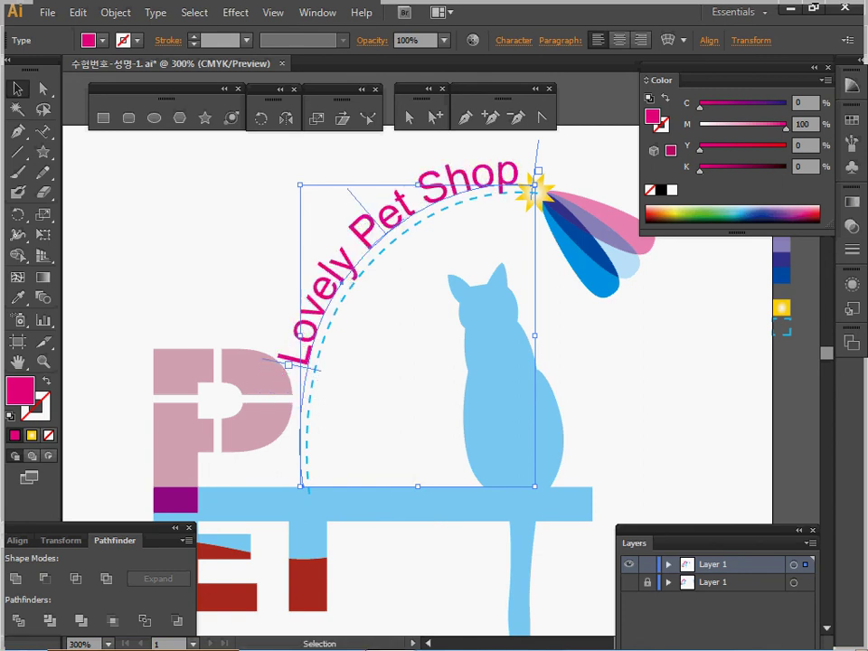
pyautogui.hotkey('ctrl', 'shift', 'a')
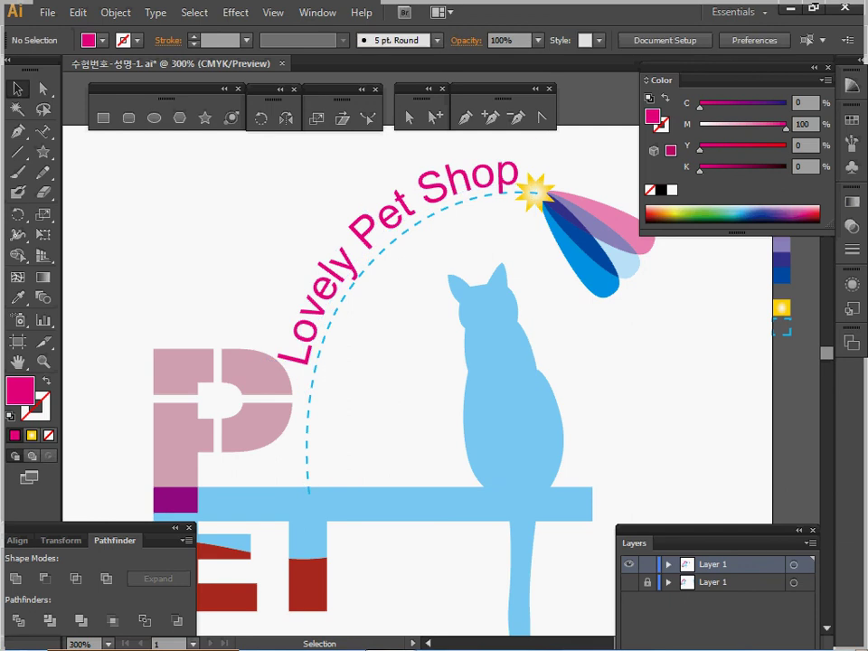